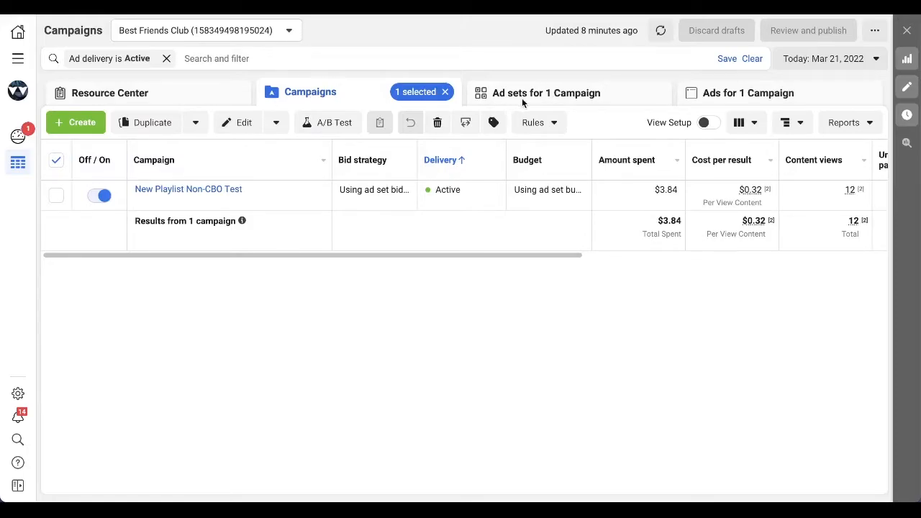
Examine the New Playlist Non-CBO Test campaign's structure at the campaign, ad set and ad levels.
click(176, 189)
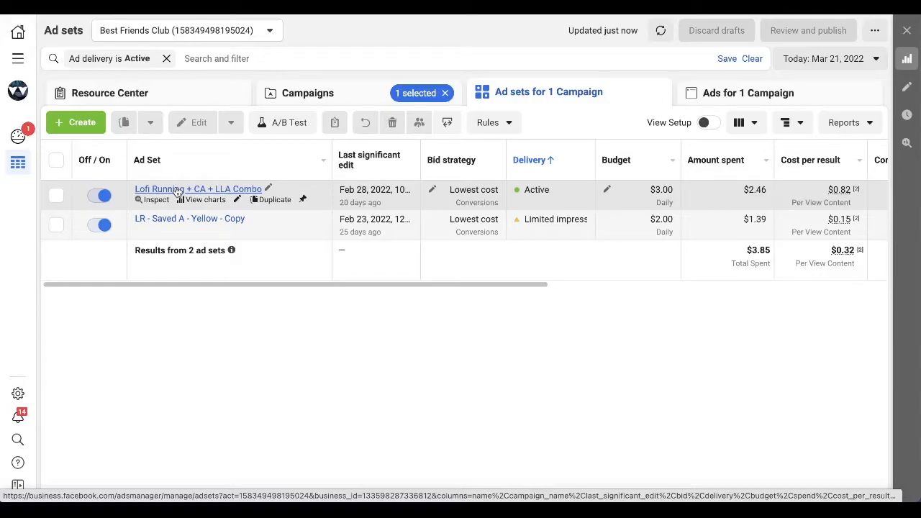
click(693, 103)
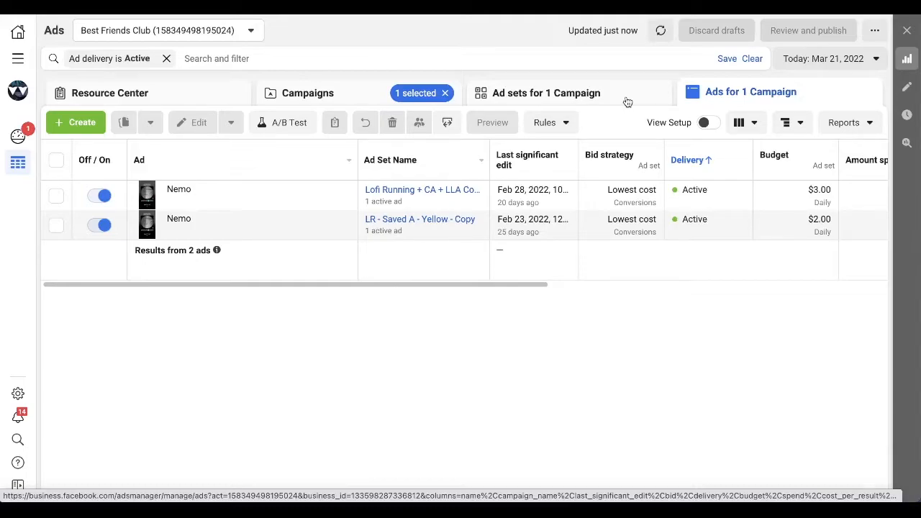
click(606, 97)
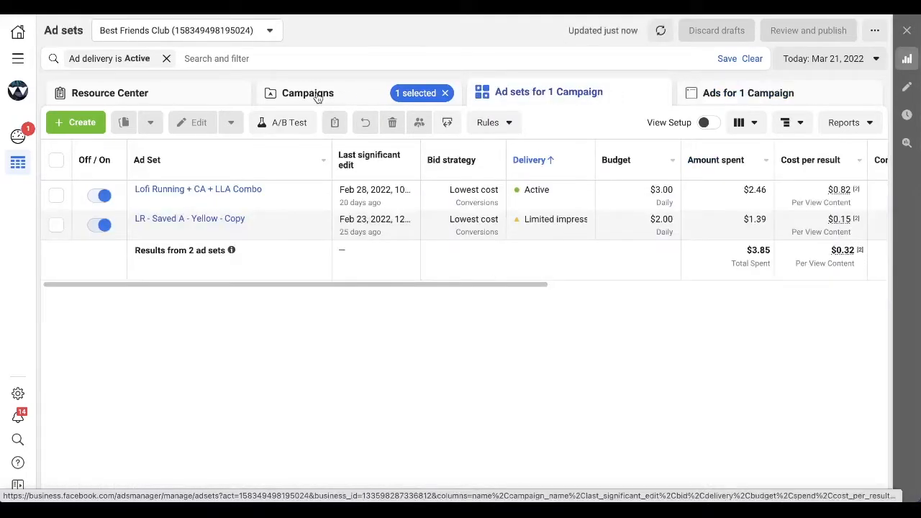
click(316, 95)
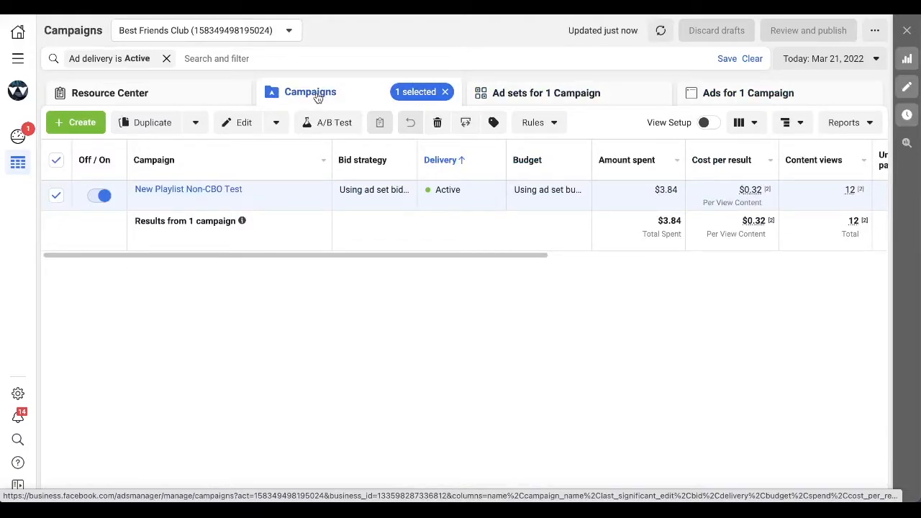
click(582, 92)
click(709, 89)
click(570, 97)
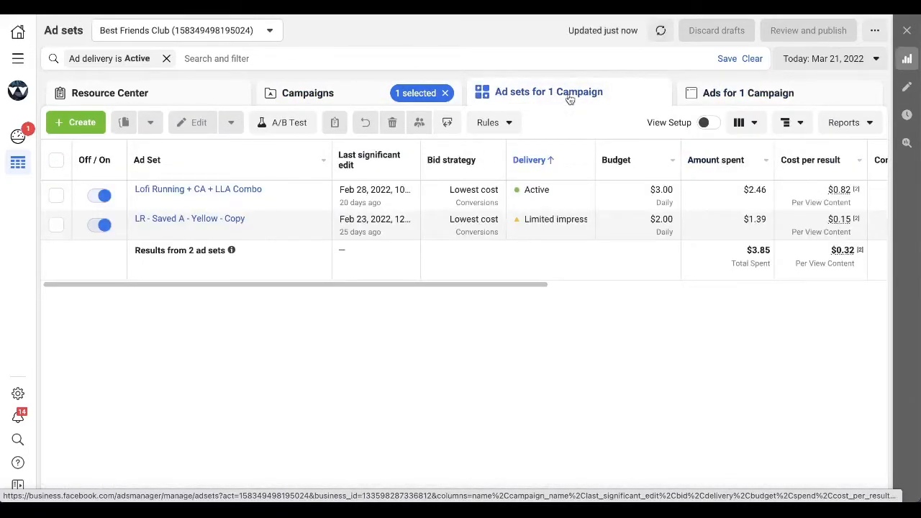
click(352, 90)
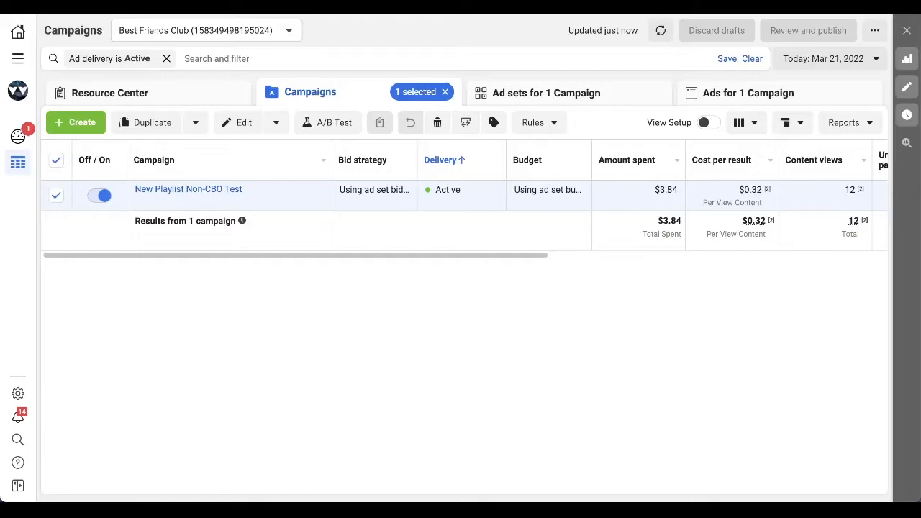
Switch to the Ads folder in Finder and preview the video SF - A.mp4, playing it before closing the preview.
drag(920, 16, 467, 96)
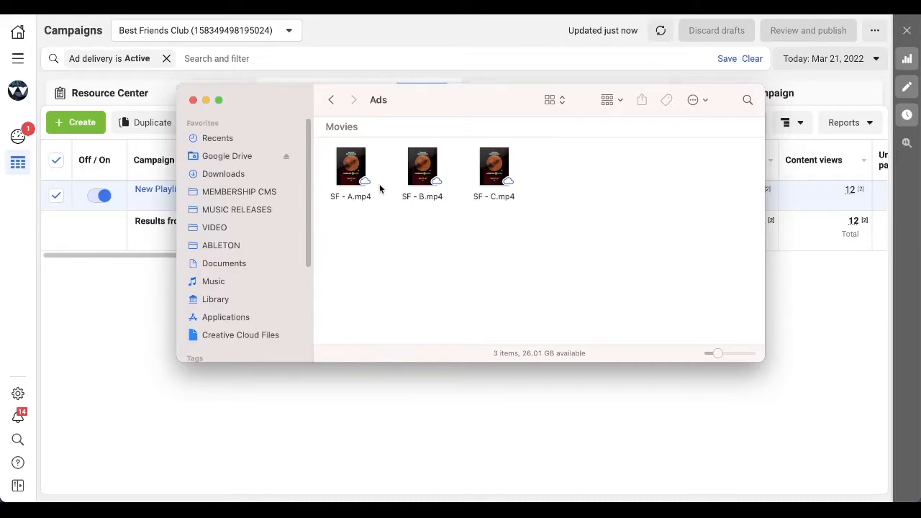
click(352, 176)
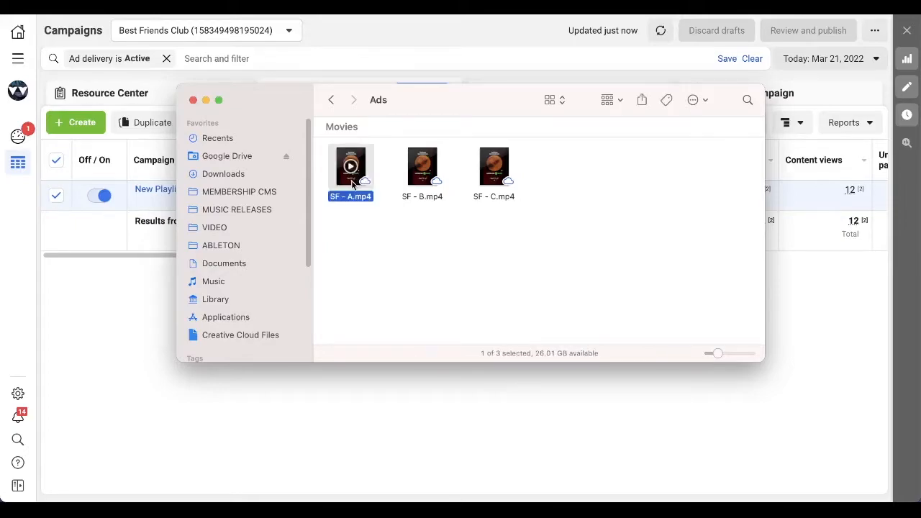
key(space)
drag(190, 9, 366, 9)
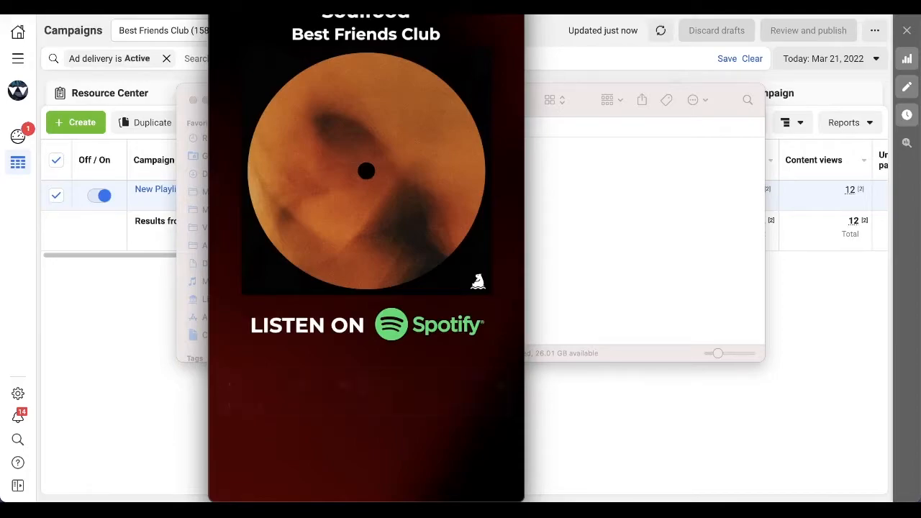
drag(423, 2, 475, 41)
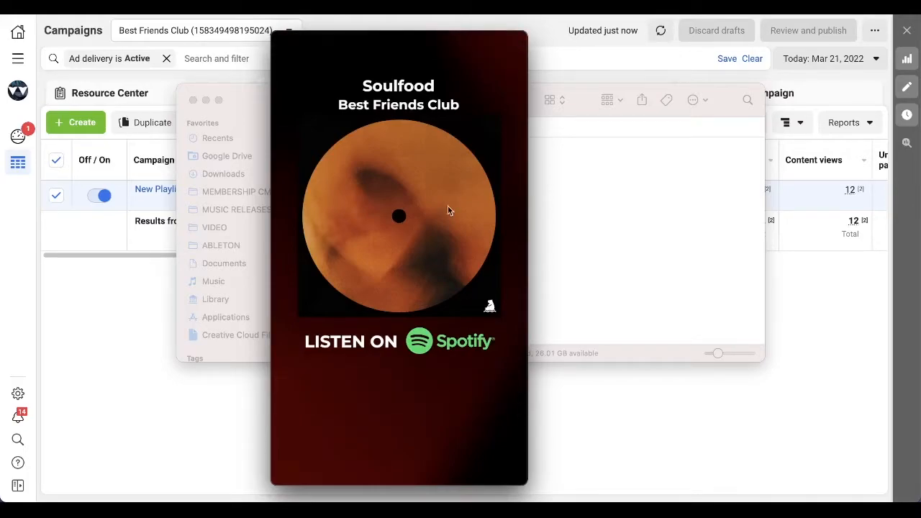
mouse_move(449, 255)
mouse_move(420, 245)
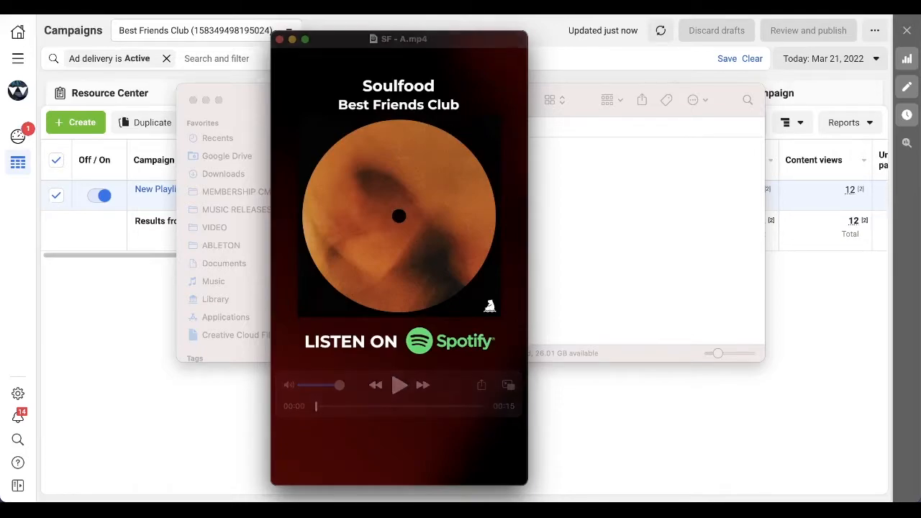
mouse_move(385, 88)
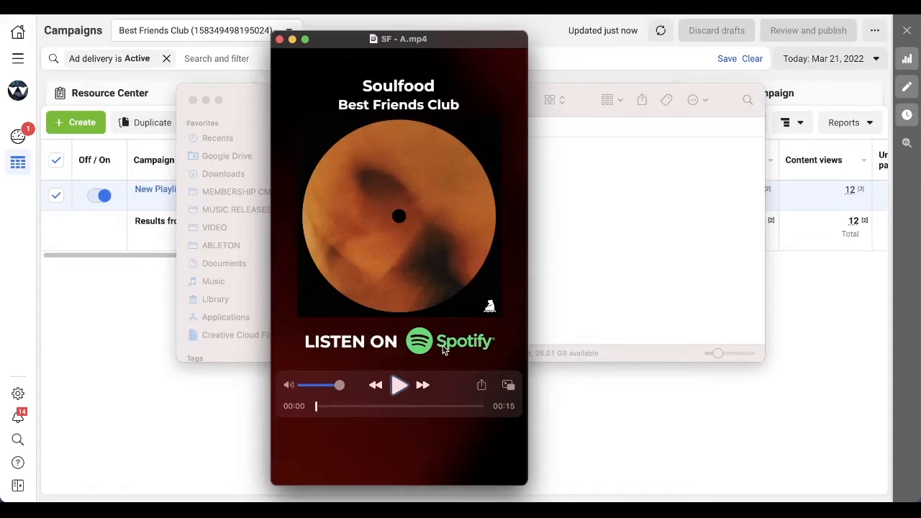
click(400, 387)
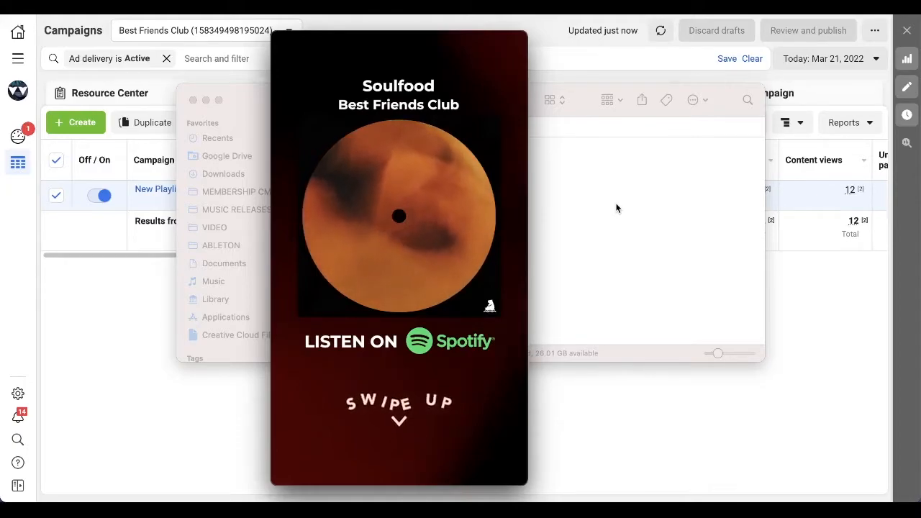
mouse_move(418, 183)
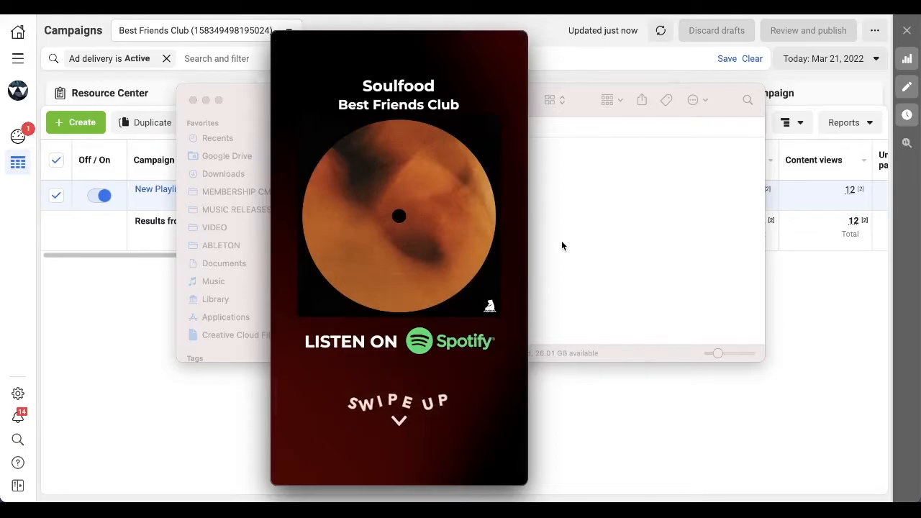
mouse_move(465, 216)
click(288, 39)
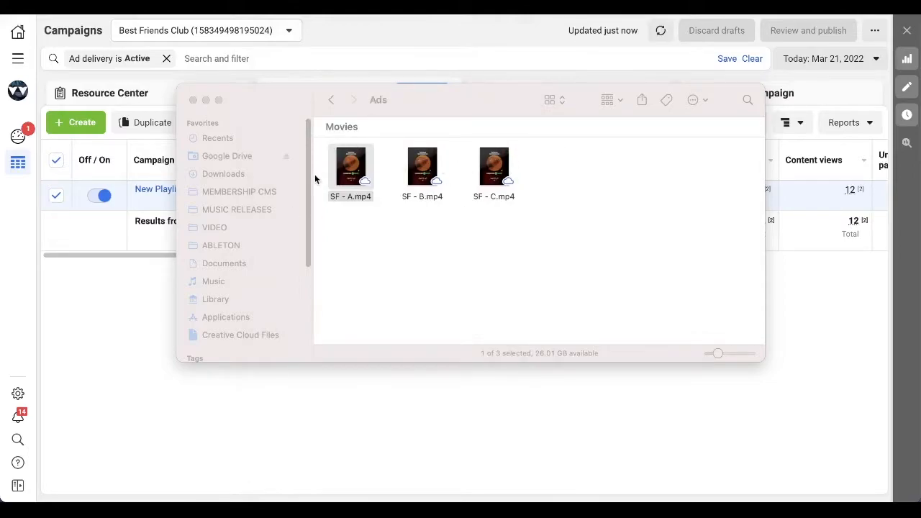
Preview and play the video SF - B.mp4, close it and move the Ads folder window out of the way.
click(422, 172)
key(space)
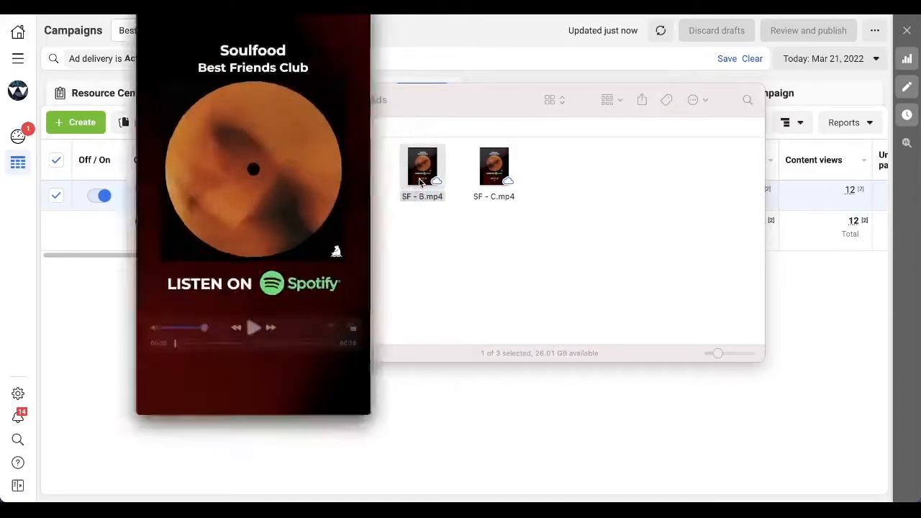
click(189, 385)
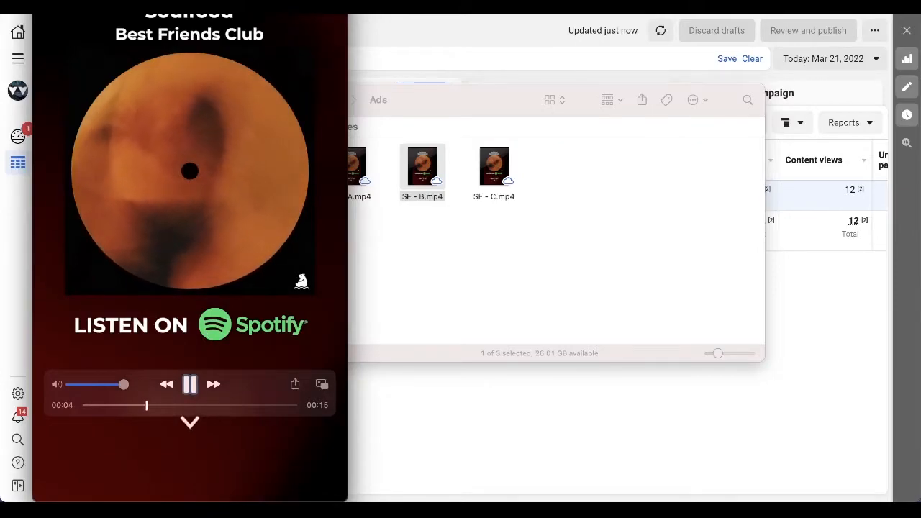
key(space)
drag(440, 114, 920, 106)
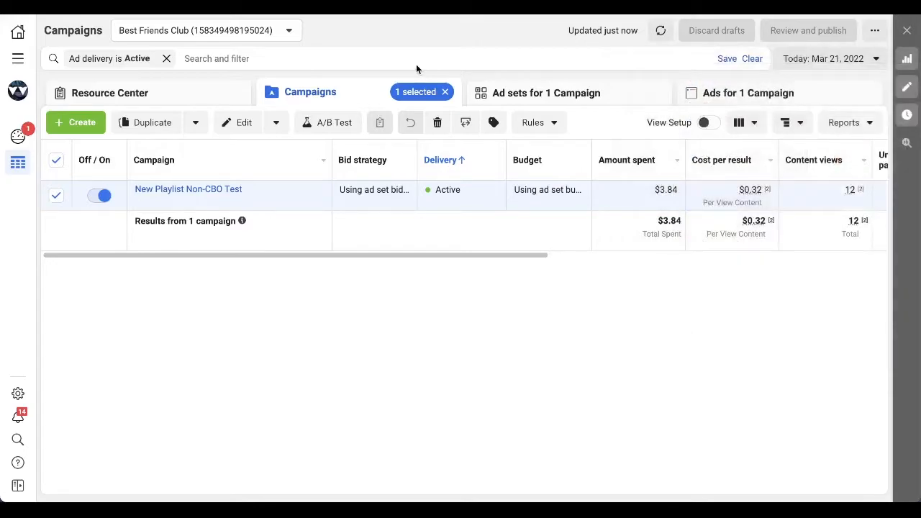
Create a business media folder named "Test Spotify Conversion Ads" in the Media Library.
click(20, 59)
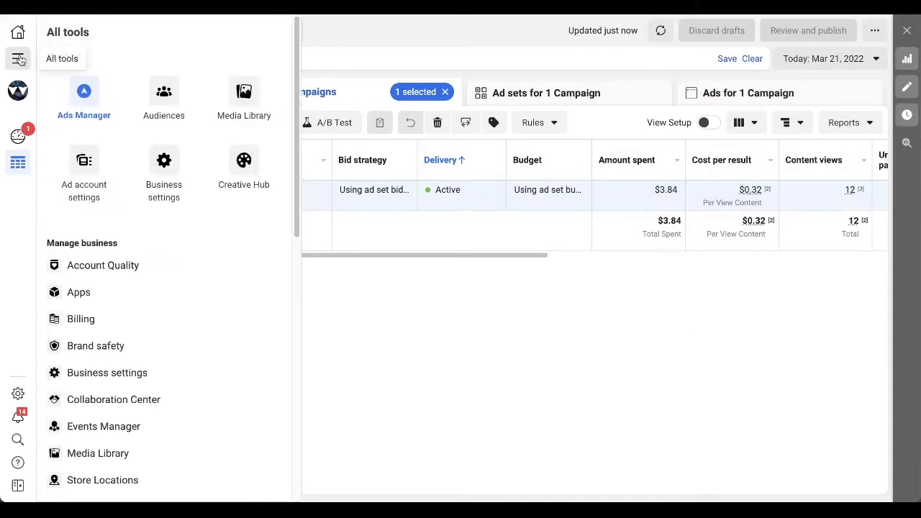
click(249, 84)
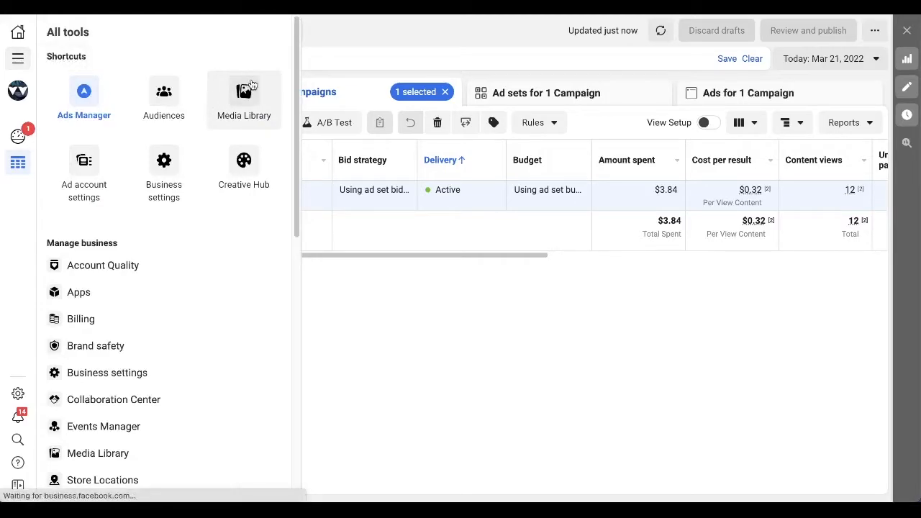
click(252, 84)
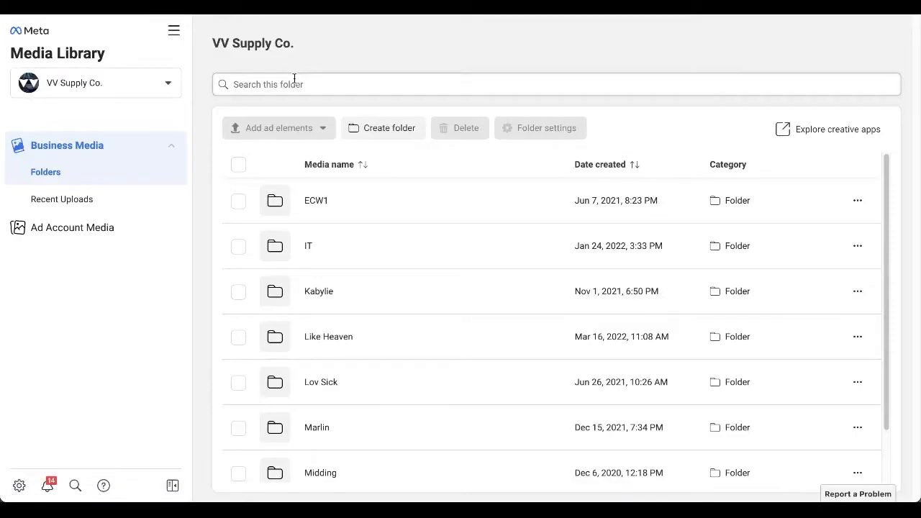
click(387, 127)
click(337, 212)
text(Test)
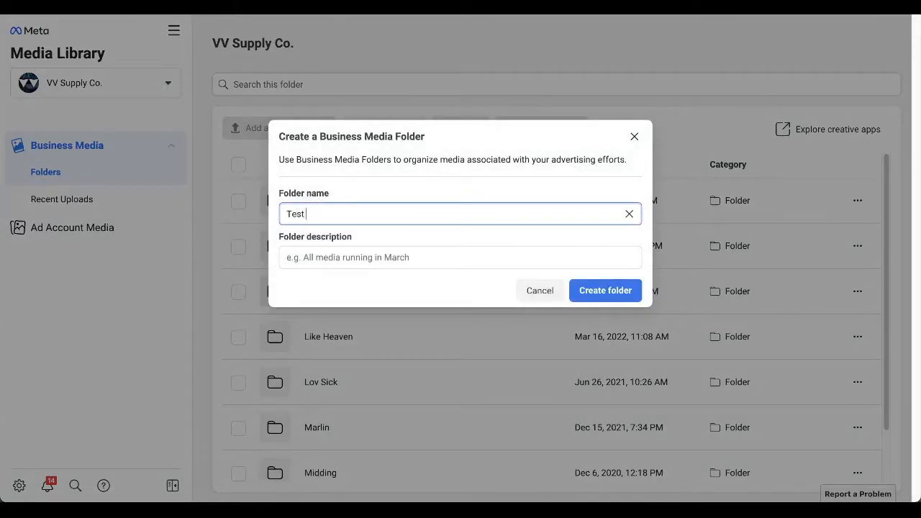
text( Spotify Conversion Ads)
click(612, 290)
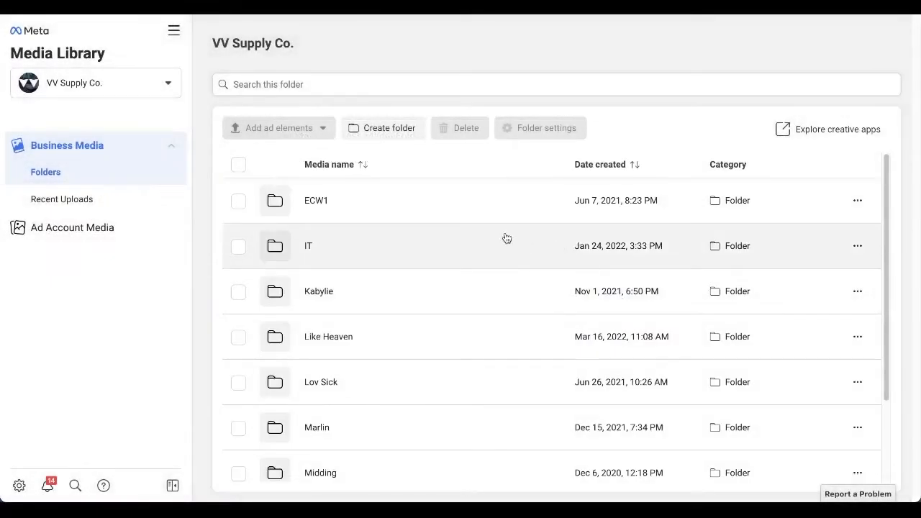
Upload the videos SF - A.mp4, SF - B.mp4 and SF - C.mp4 from the Ads folder into the Test Spotify Conversion Ads folder.
scroll(391, 297, down, 1)
scroll(391, 298, down, 1)
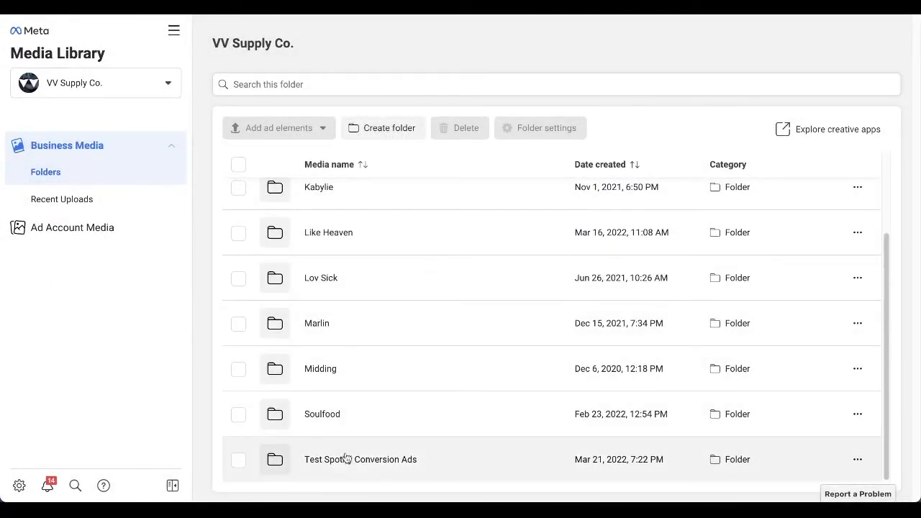
click(344, 457)
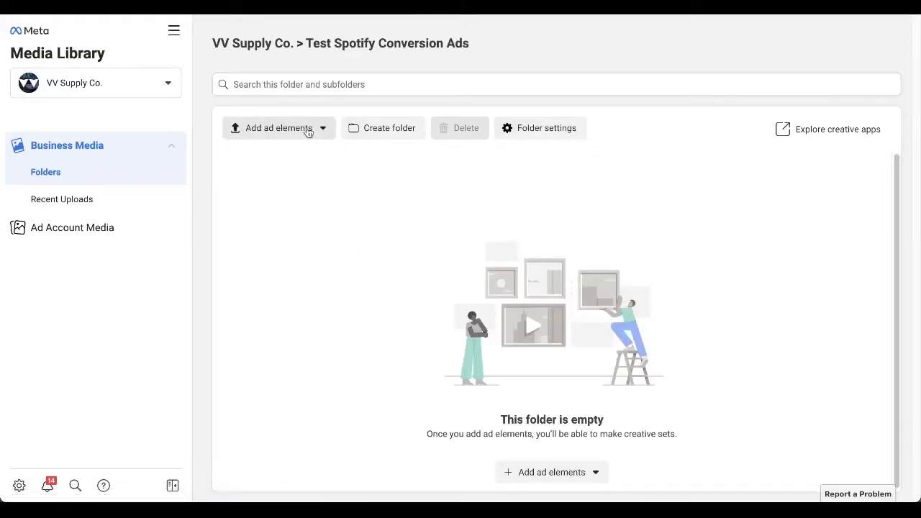
click(274, 134)
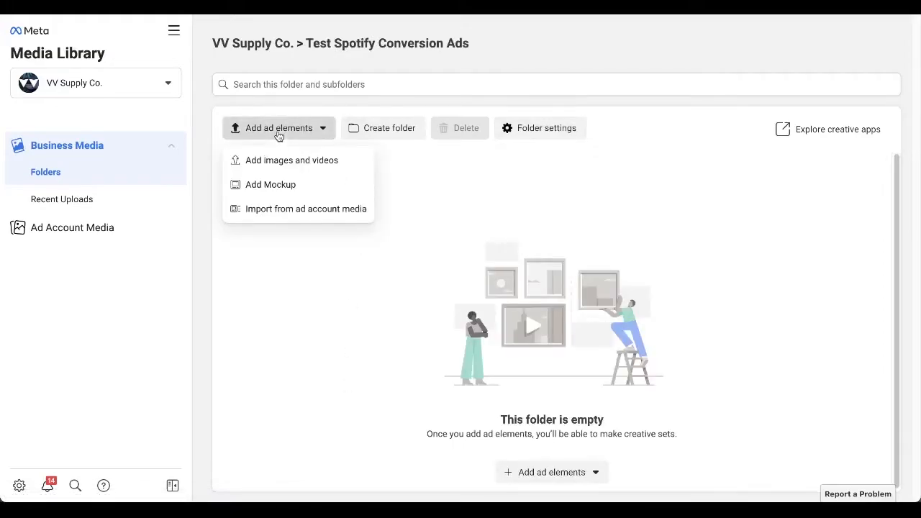
click(297, 168)
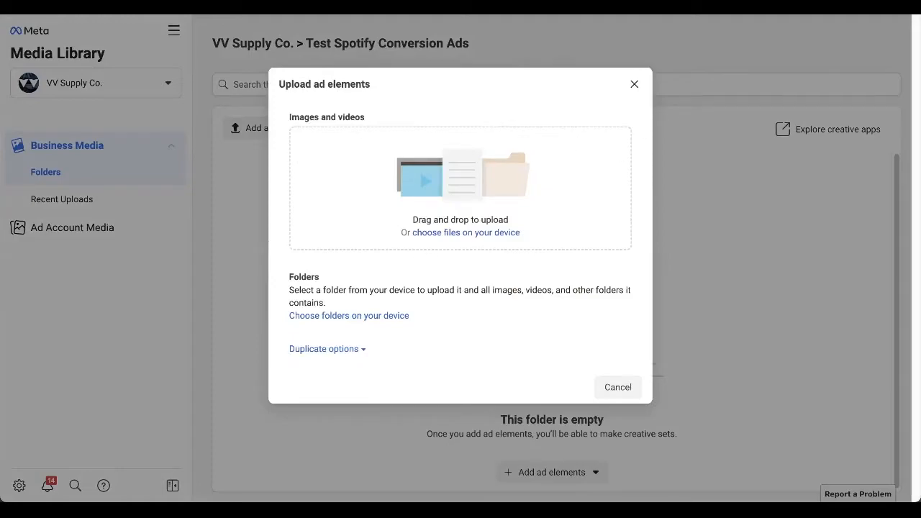
drag(920, 39, 560, 212)
drag(660, 344, 420, 155)
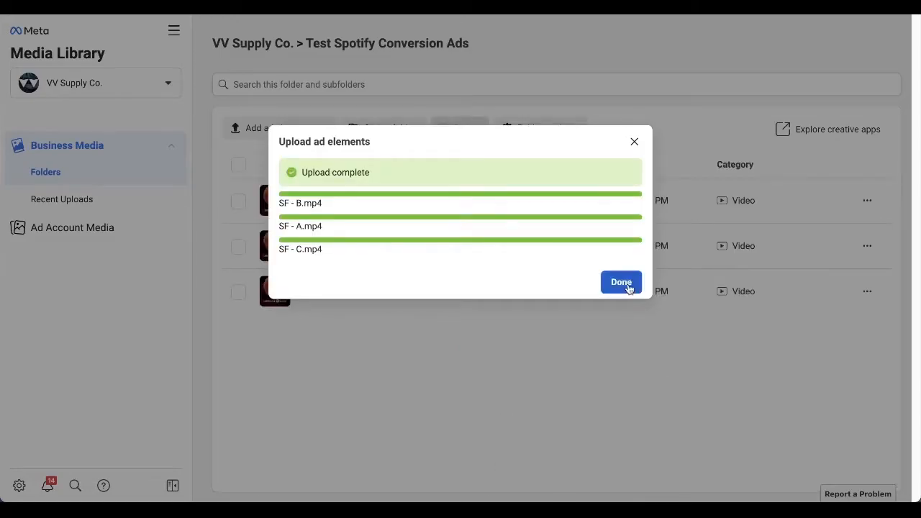
click(621, 283)
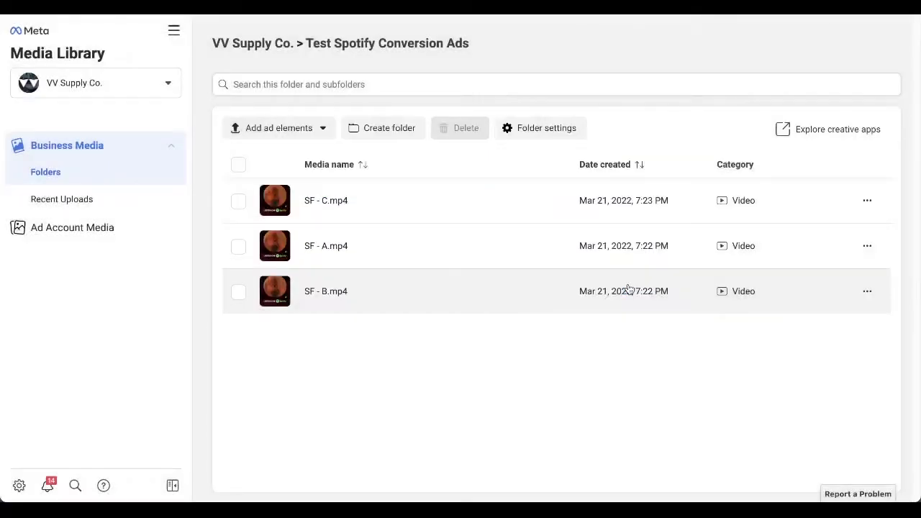
Return to Ads Manager and create a new campaign with the Conversions objective.
click(175, 33)
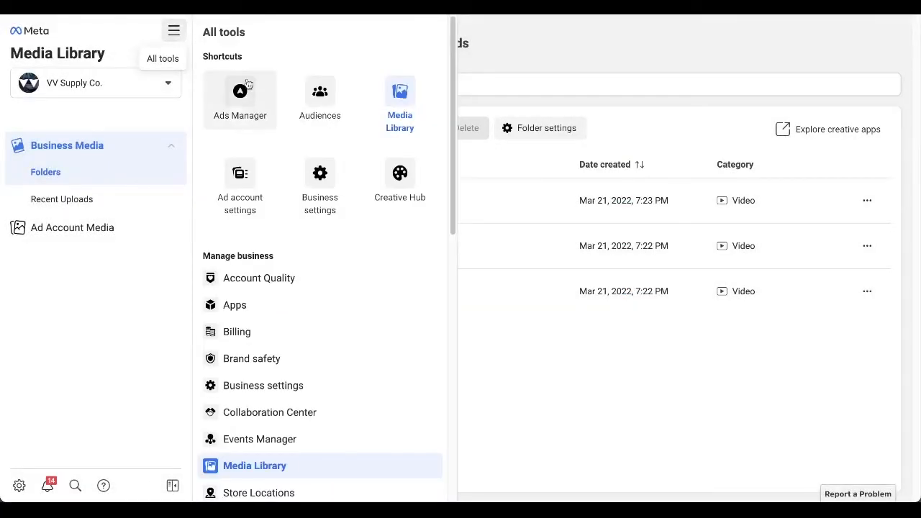
click(240, 101)
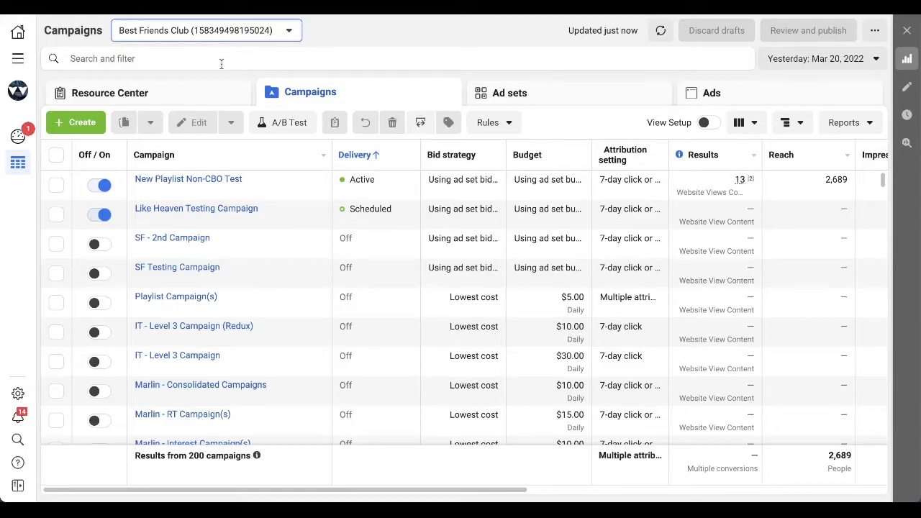
click(68, 127)
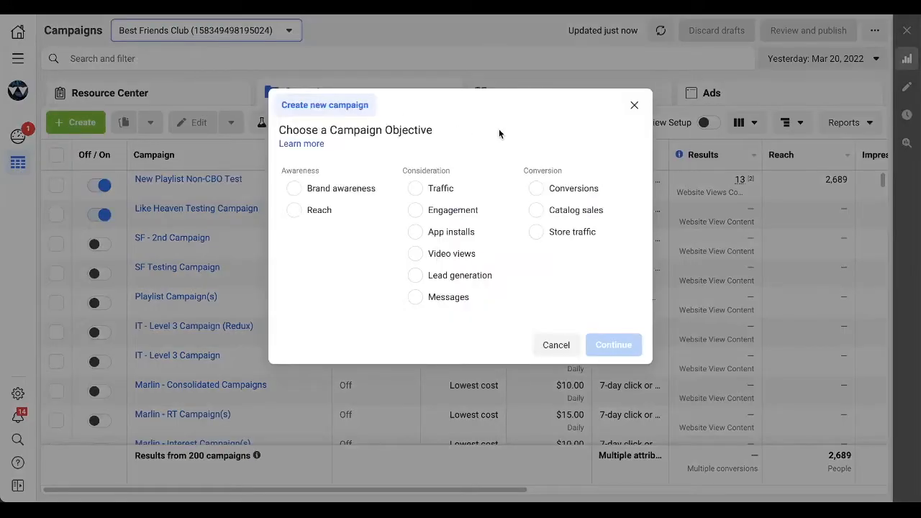
click(538, 190)
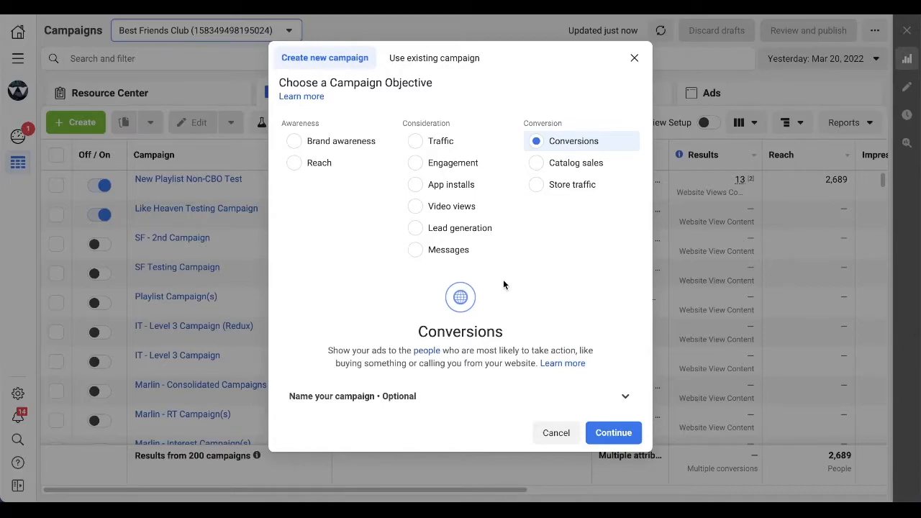
click(609, 433)
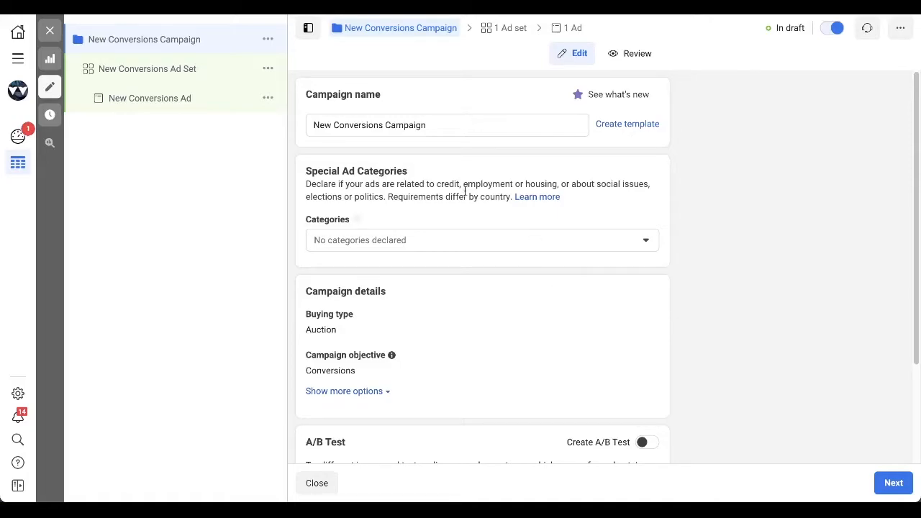
Rename the campaign as "New PLaylistasdkjalksdjlas".
triple_click(350, 125)
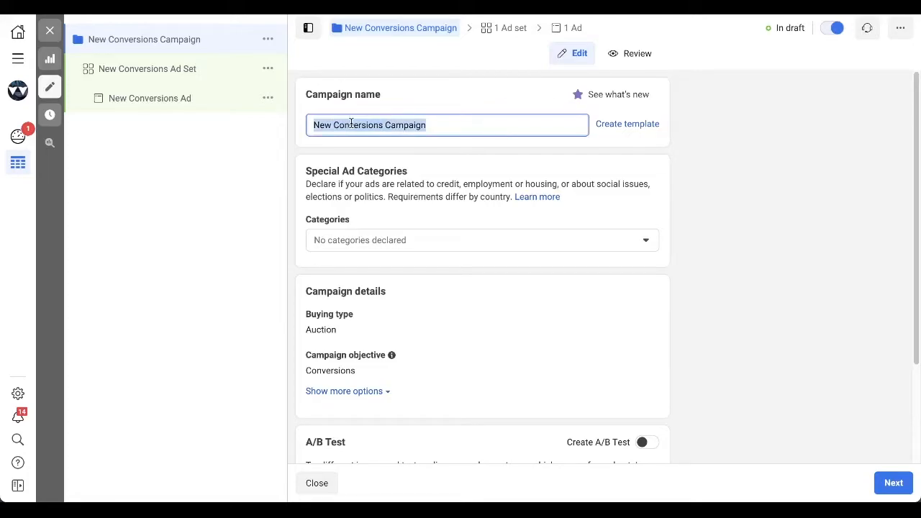
text(New )
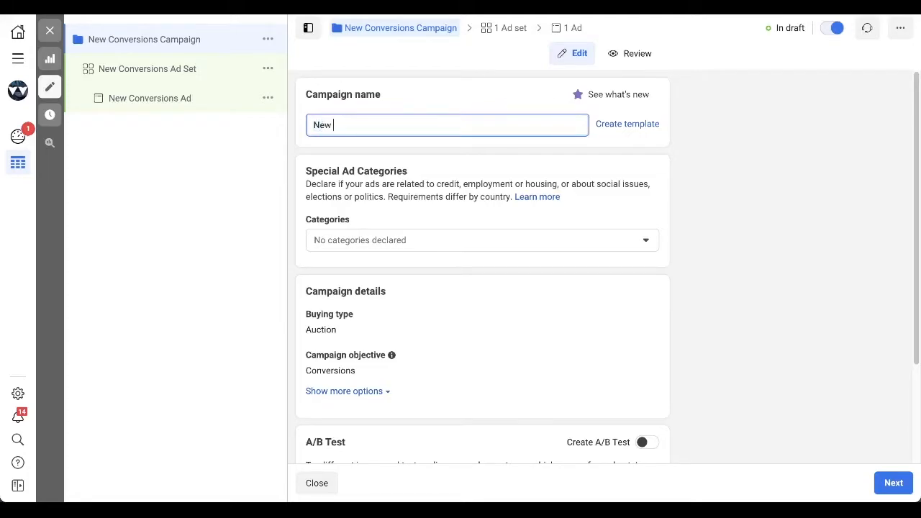
text(PLaylistasdkjalksdjlas)
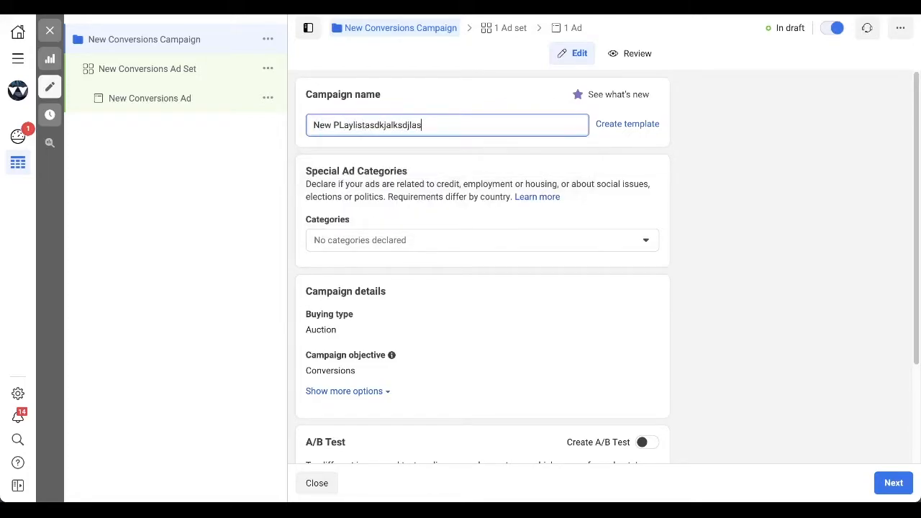
click(790, 218)
Open the New Conversions Ad Set and rename it as "Kim Petras".
scroll(790, 218, down, 2)
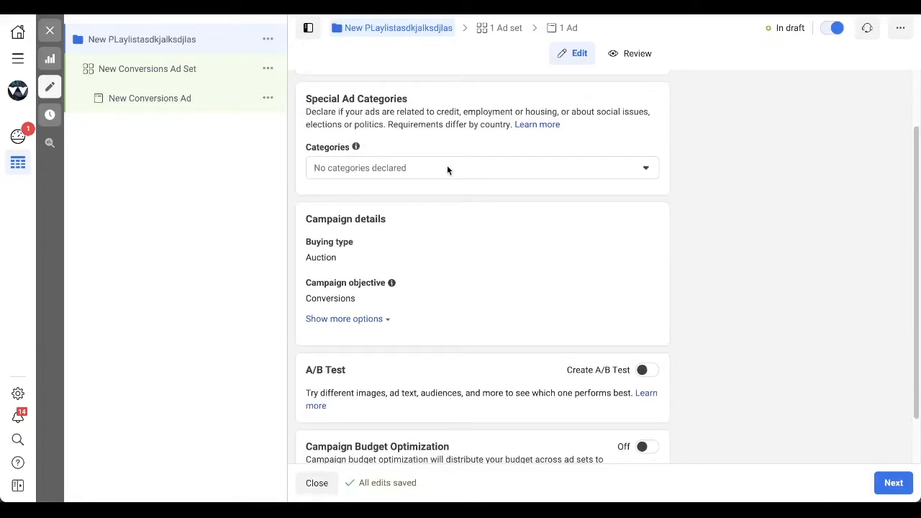
scroll(447, 170, down, 1)
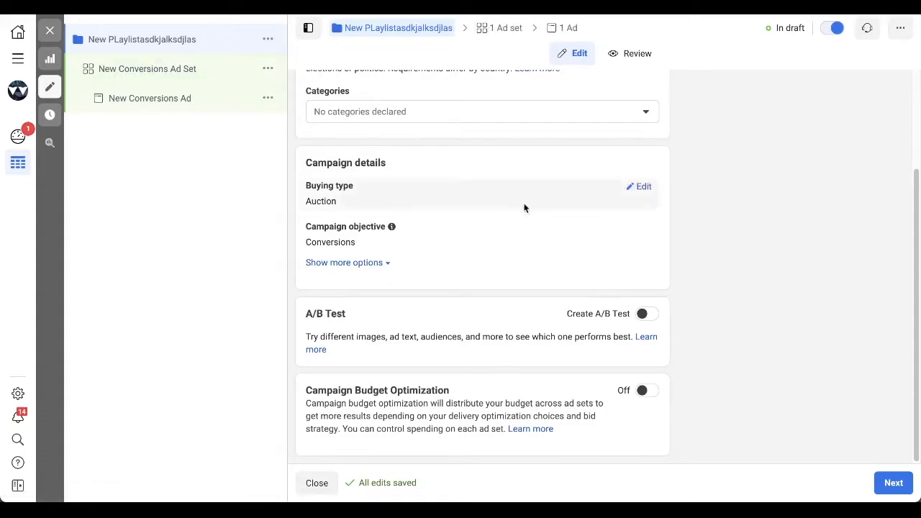
click(124, 68)
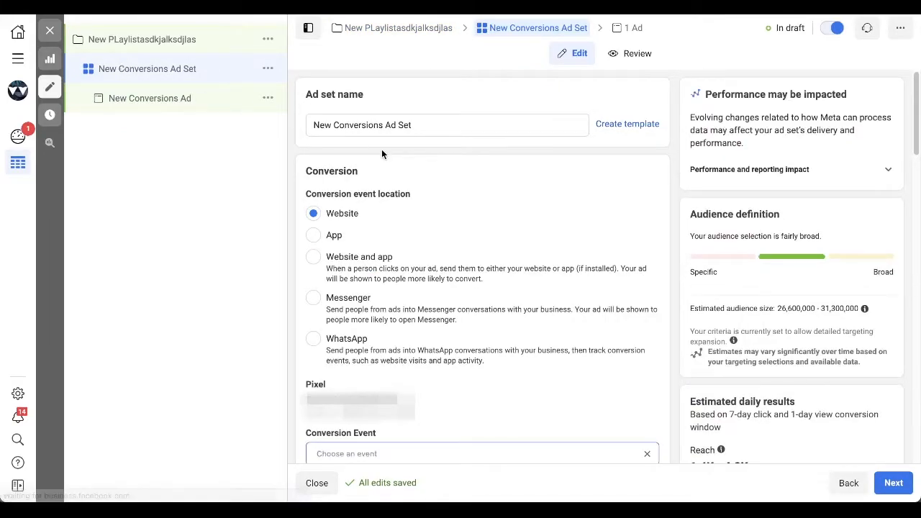
triple_click(357, 125)
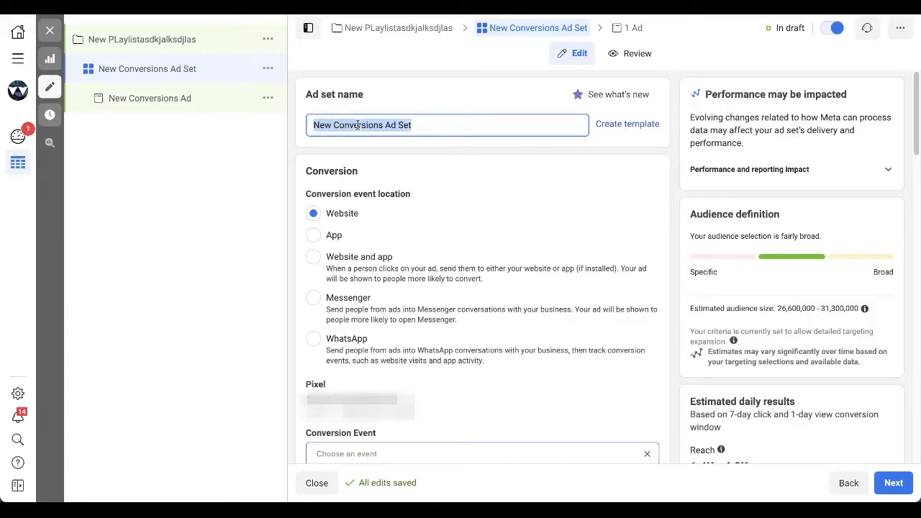
text(Kim)
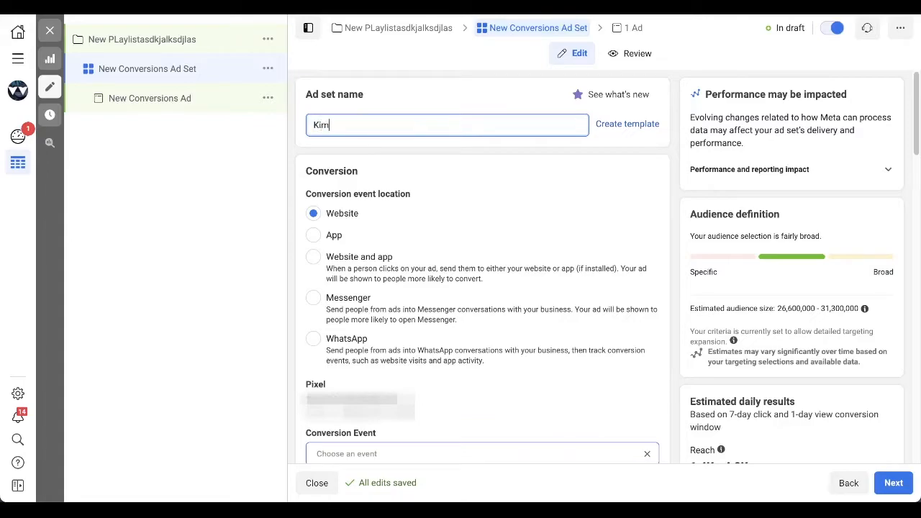
text( Petras)
click(440, 172)
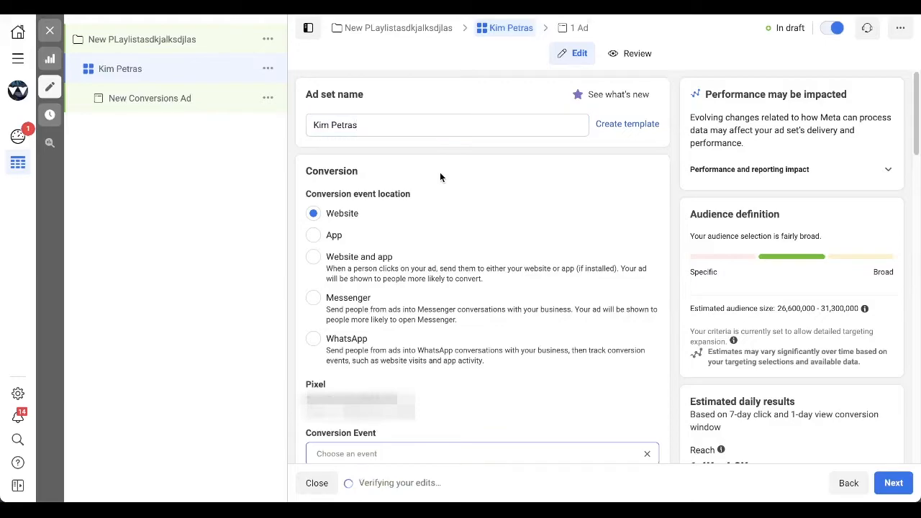
Choose View content as the conversion event for the Kim Petras ad set.
scroll(440, 172, down, 1)
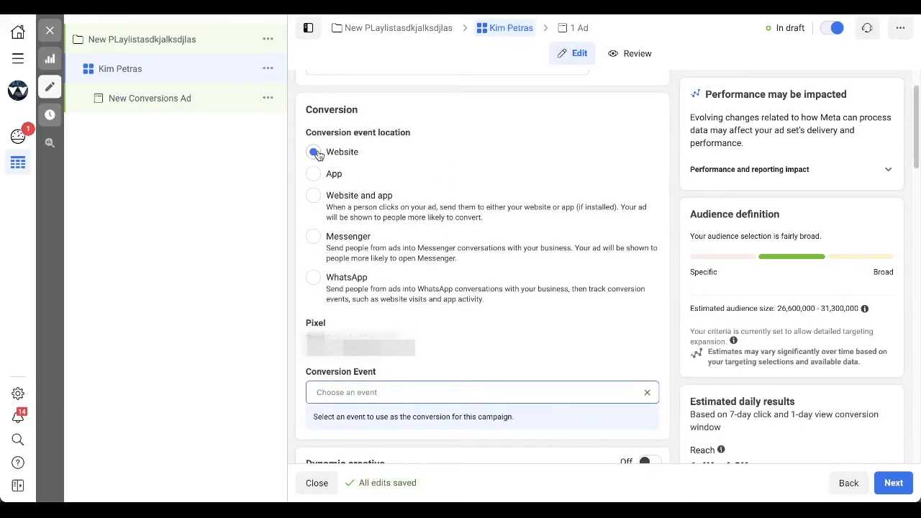
scroll(391, 157, down, 2)
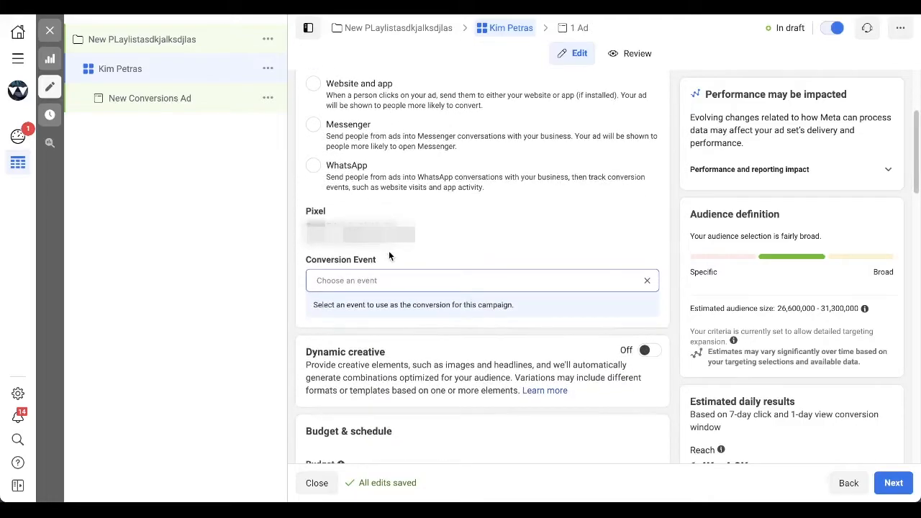
scroll(389, 256, down, 1)
click(352, 238)
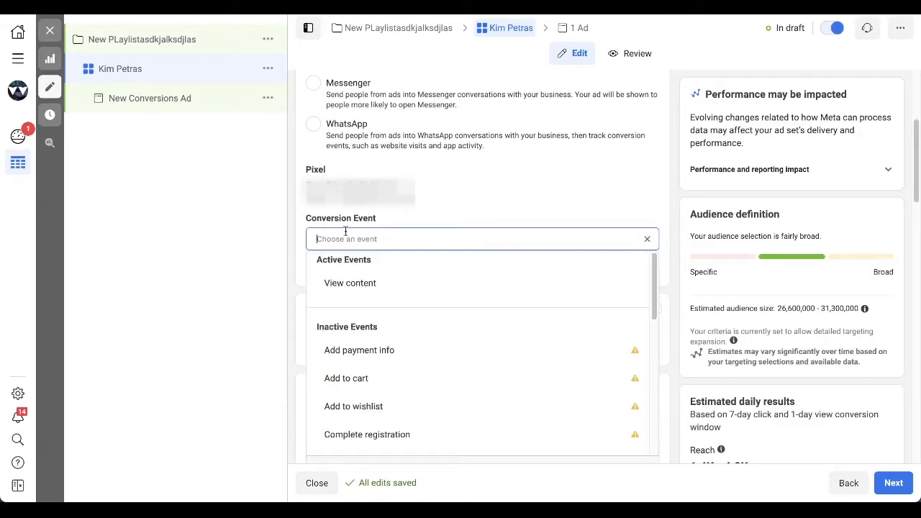
click(371, 286)
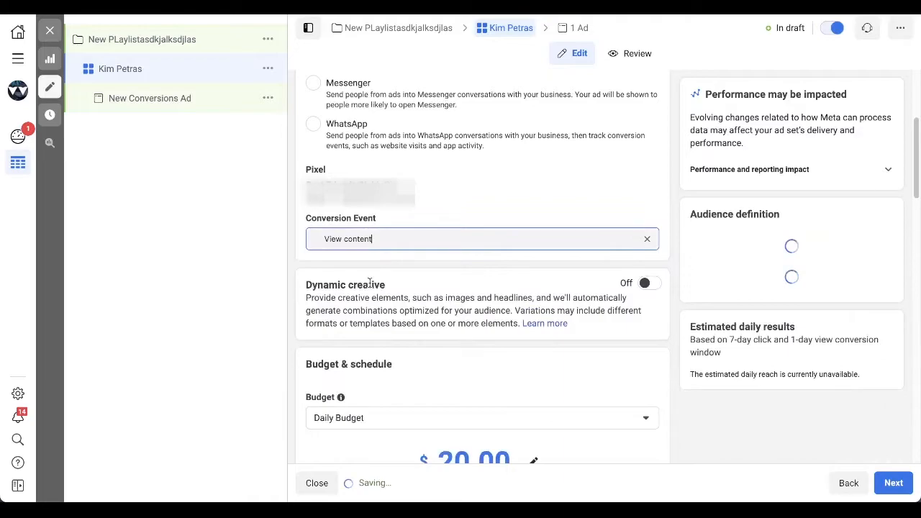
Keep the budget type as Daily Budget and set the ad set's amount to $2.00.
scroll(369, 285, down, 3)
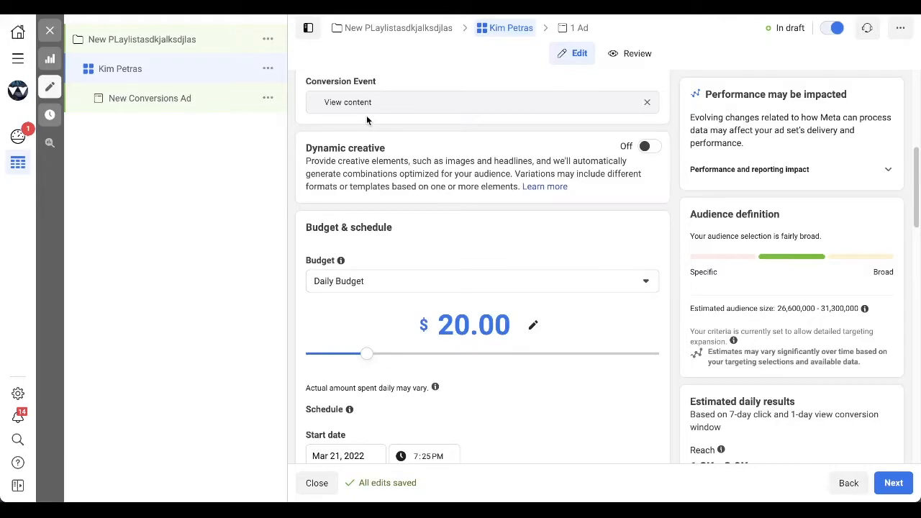
scroll(367, 120, down, 3)
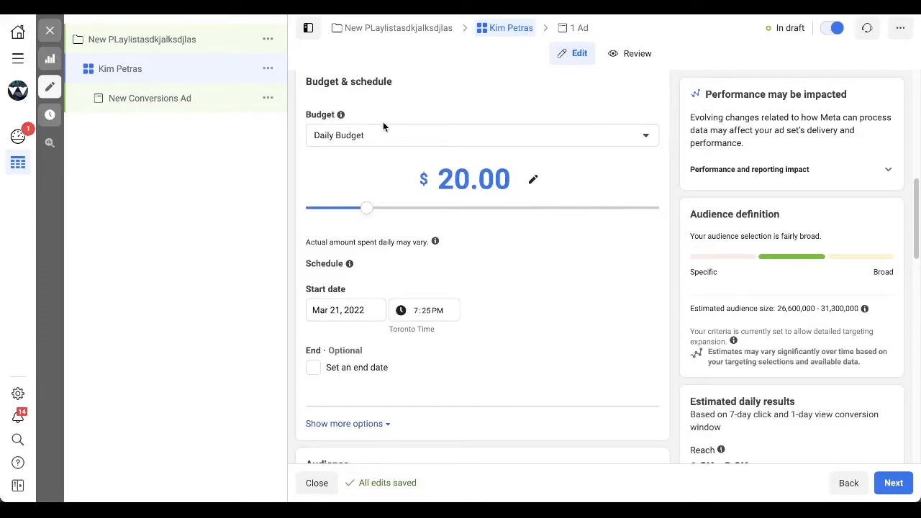
click(366, 136)
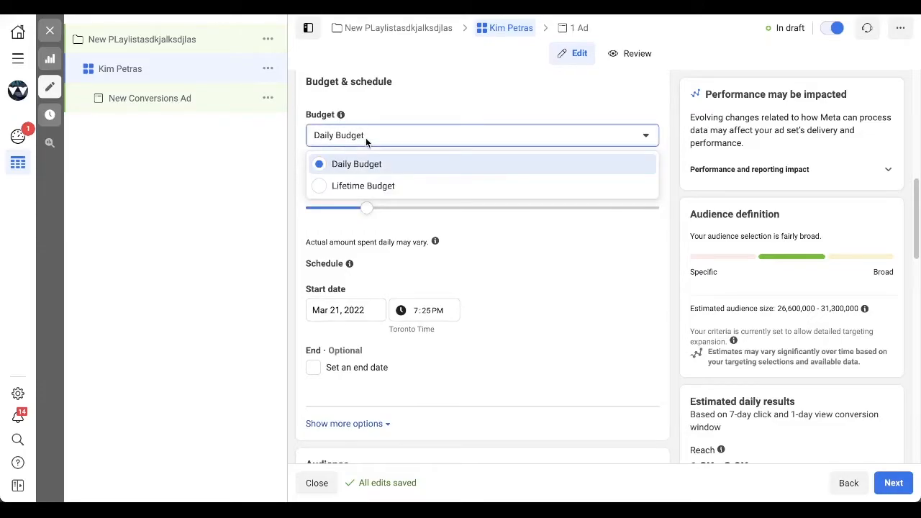
click(323, 164)
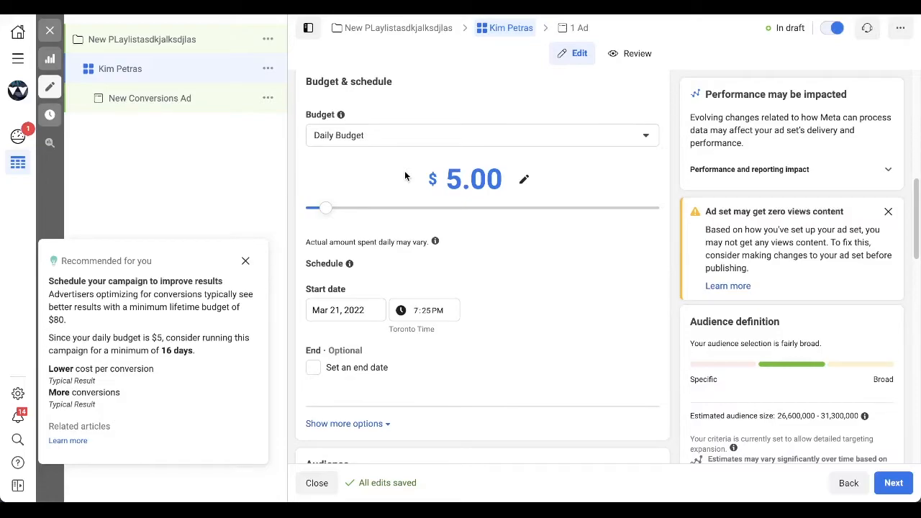
click(456, 176)
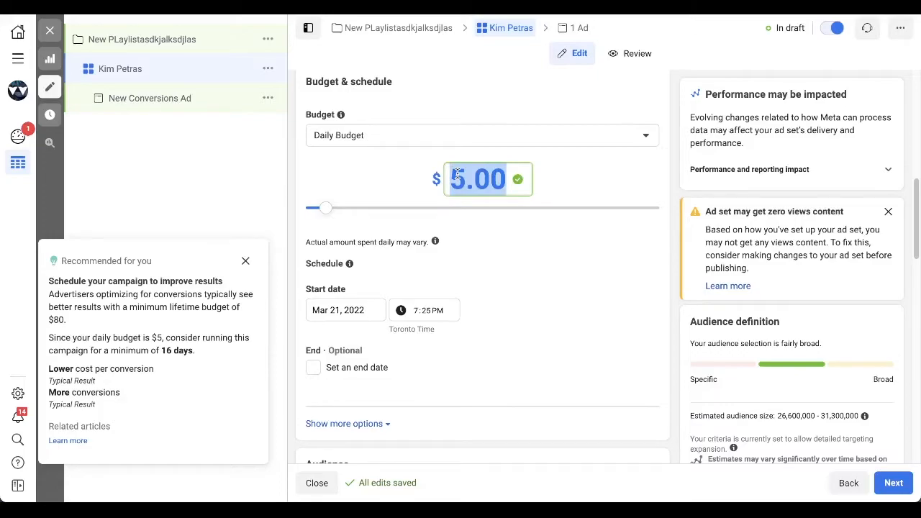
text(2)
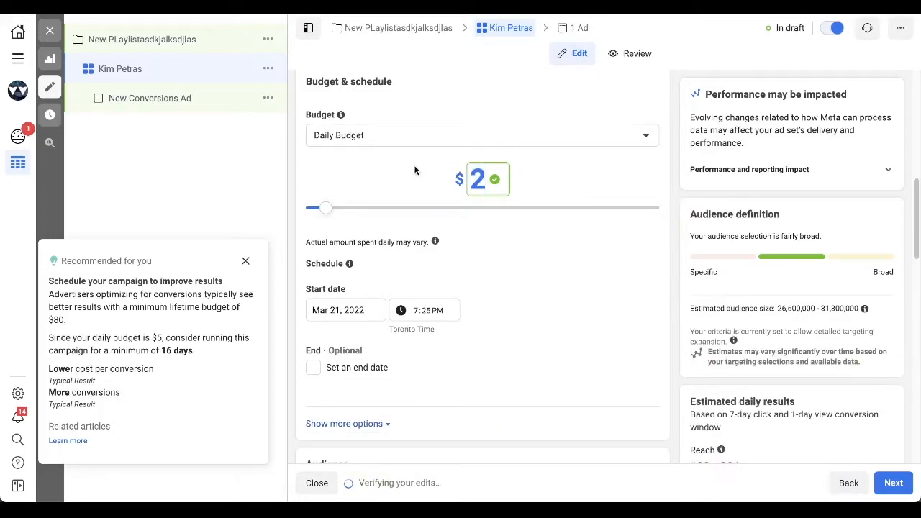
click(415, 166)
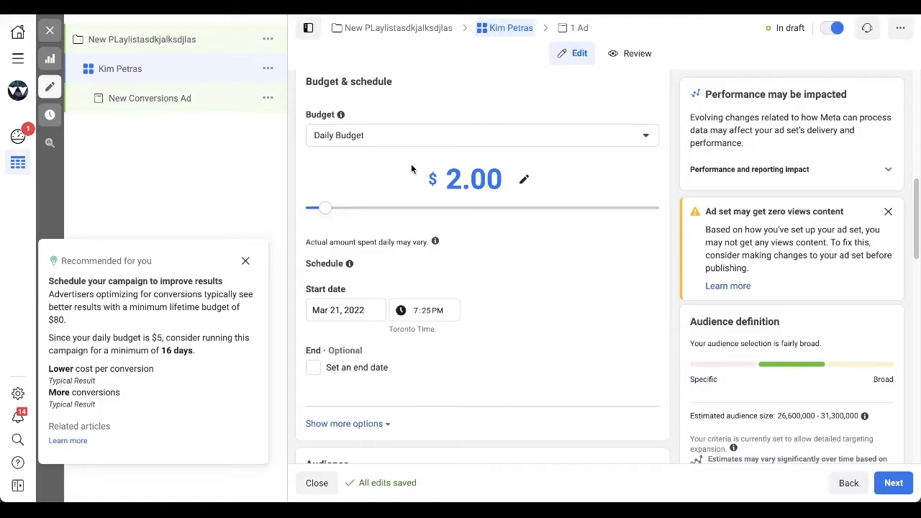
Examine the ad set's budget type choices, start and end schedule, and additional ad scheduling options.
scroll(393, 174, down, 2)
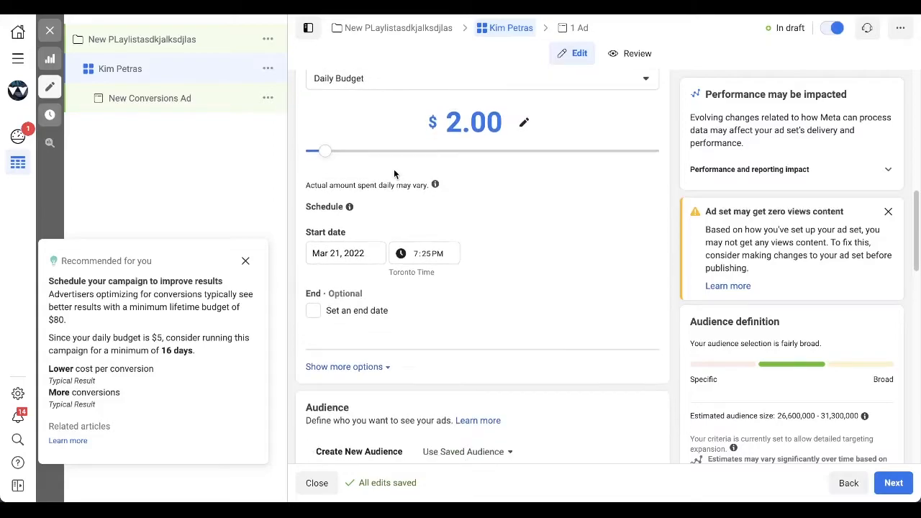
scroll(394, 174, up, 1)
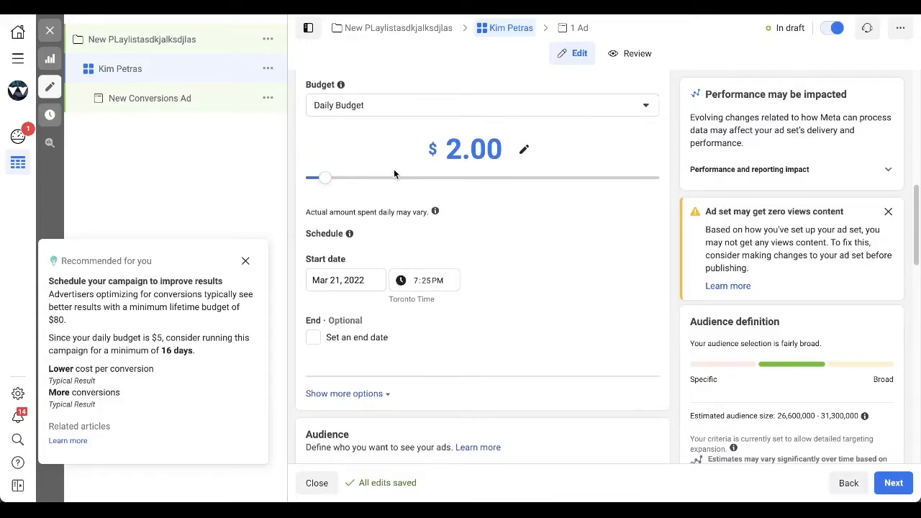
click(363, 108)
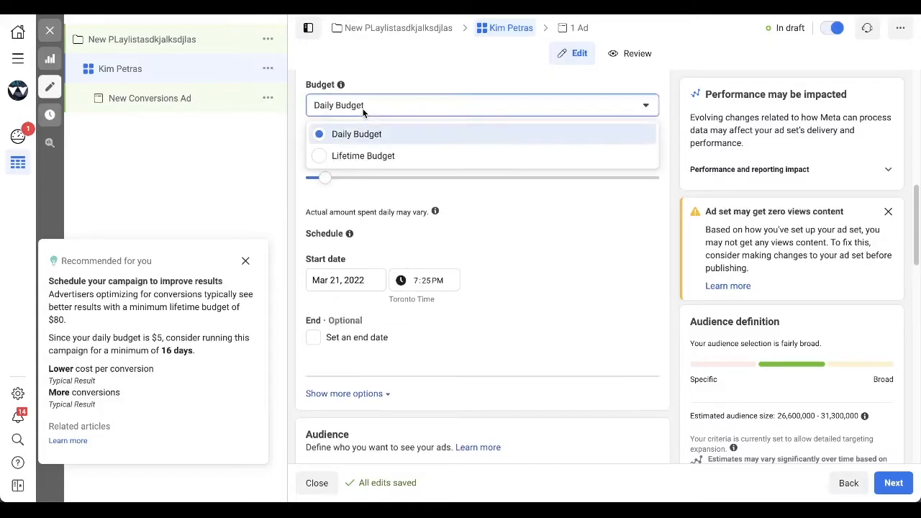
click(364, 108)
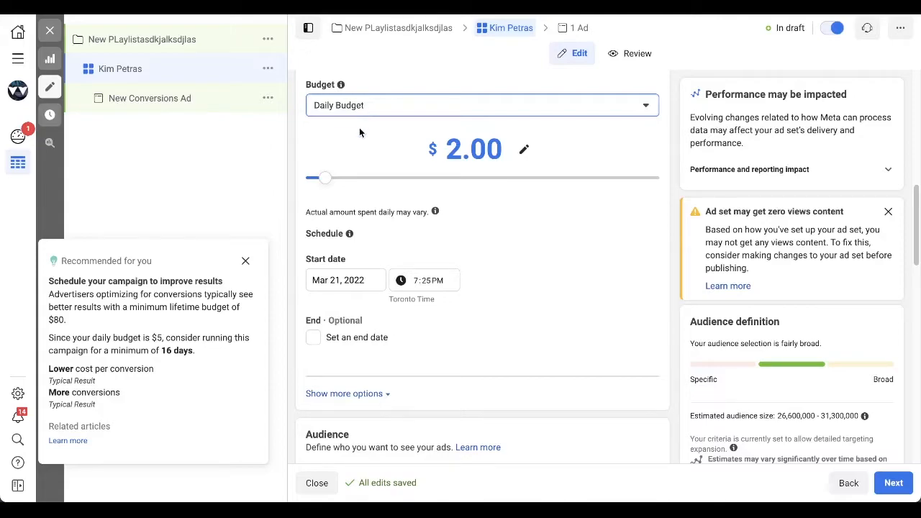
scroll(352, 238, down, 1)
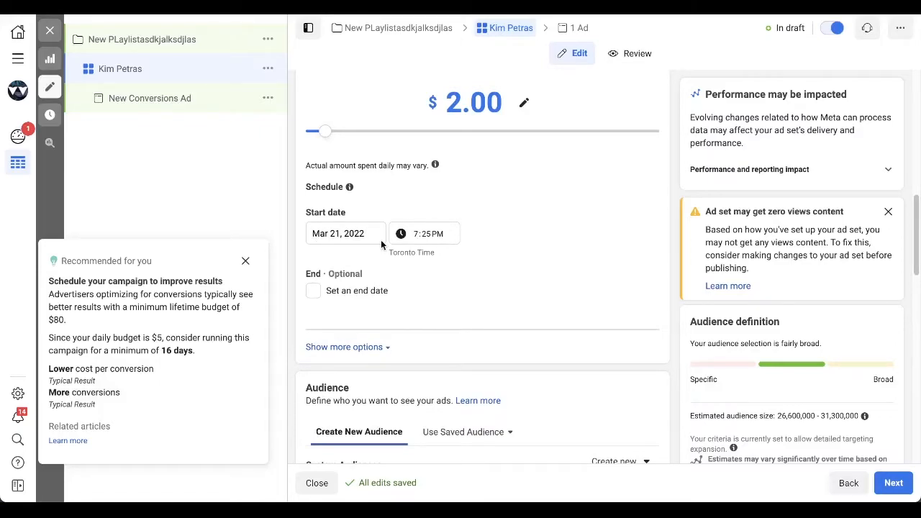
scroll(382, 245, down, 2)
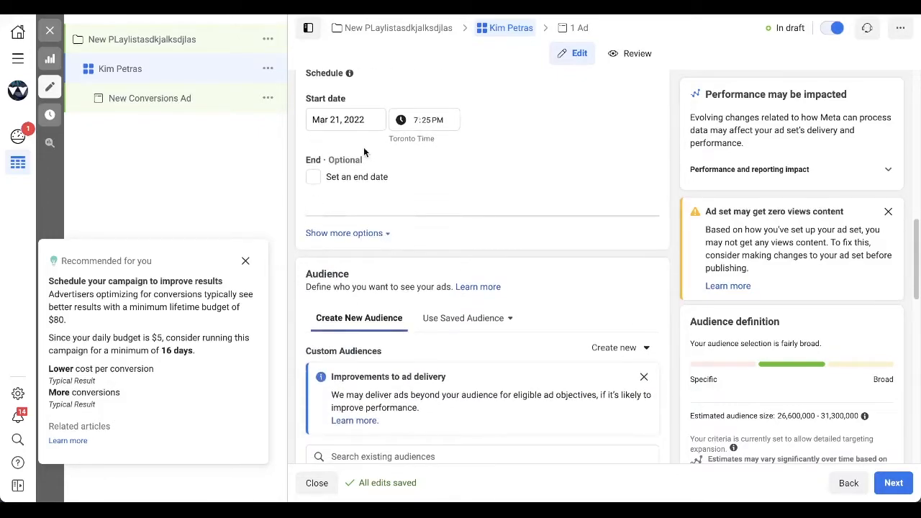
click(353, 234)
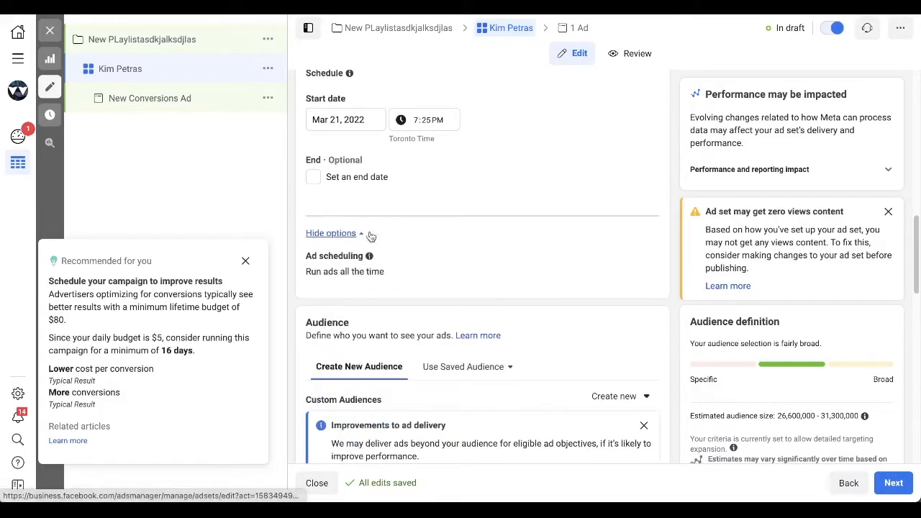
click(331, 233)
Dismiss the Improvements to ad delivery notice in the Custom Audiences section.
scroll(336, 232, down, 2)
scroll(337, 232, down, 2)
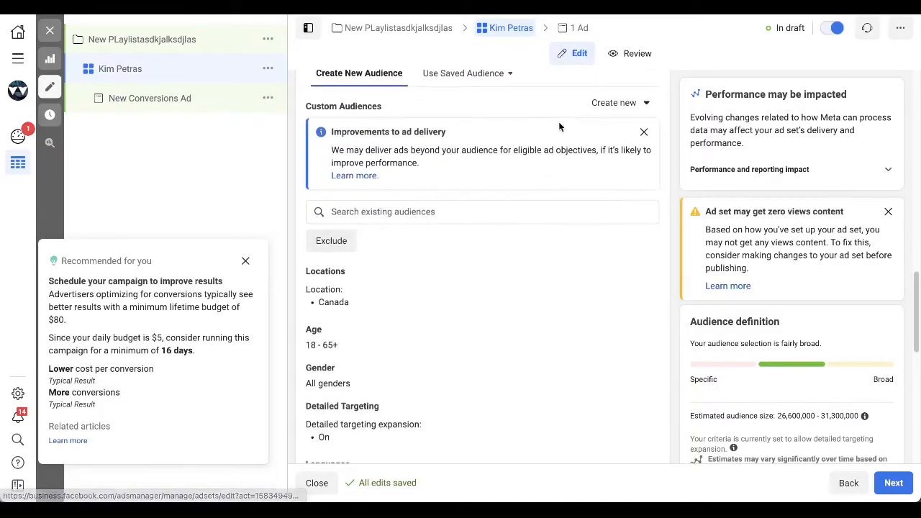
click(644, 132)
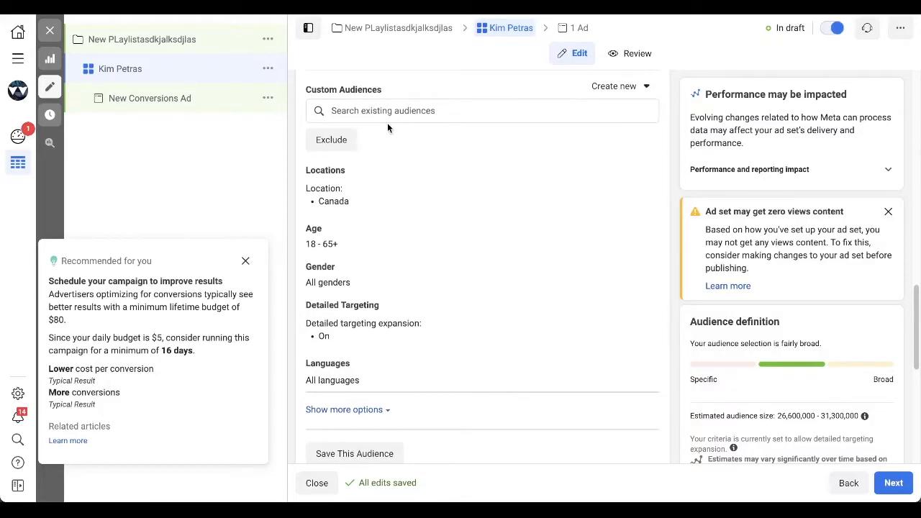
Add United States, Australia and United Kingdom to the ad set's included locations alongside Canada.
scroll(388, 125, down, 1)
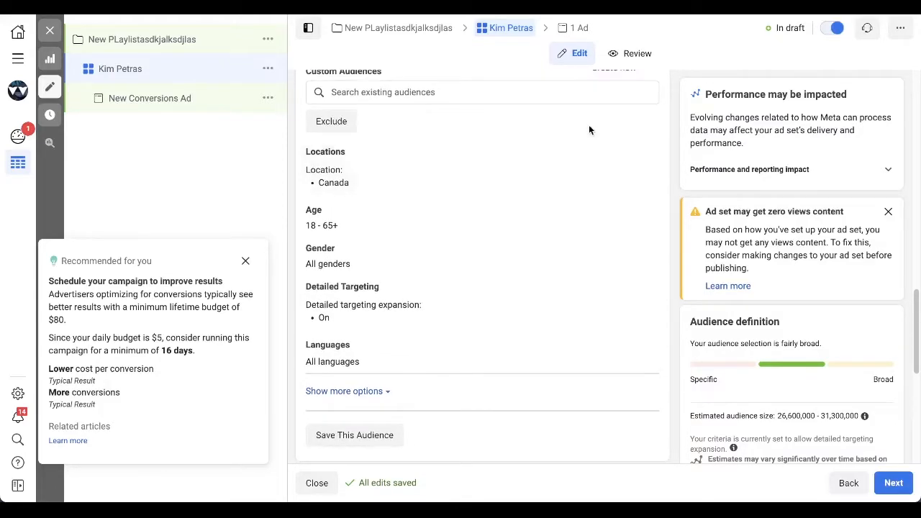
click(640, 156)
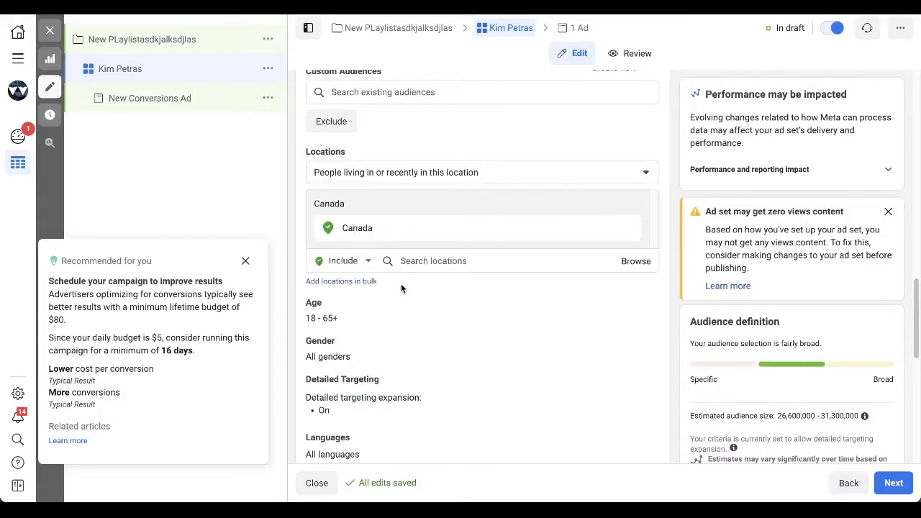
click(433, 263)
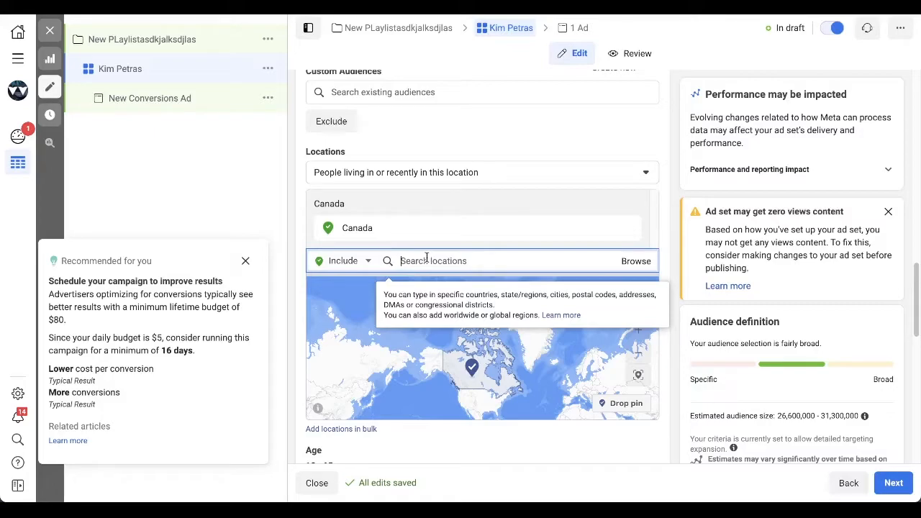
text(U)
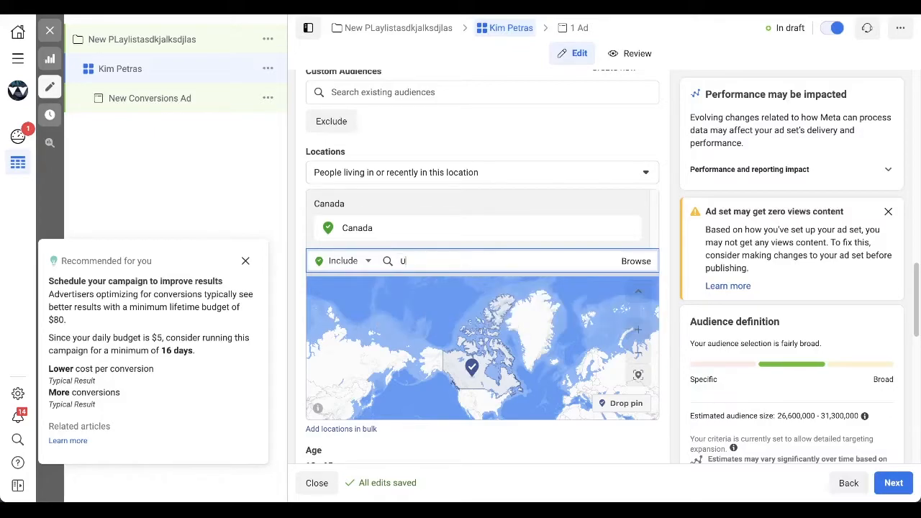
text(nited Statess)
key(BackSpace)
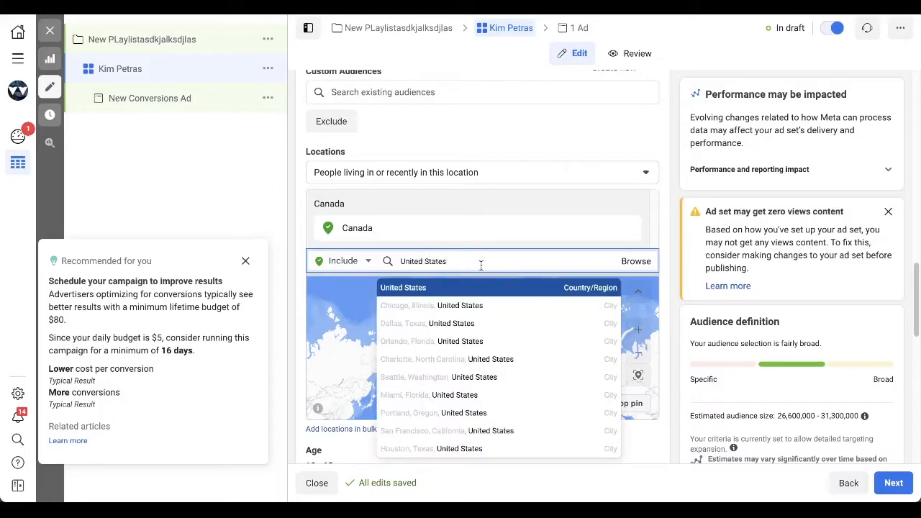
click(425, 289)
text(Australia)
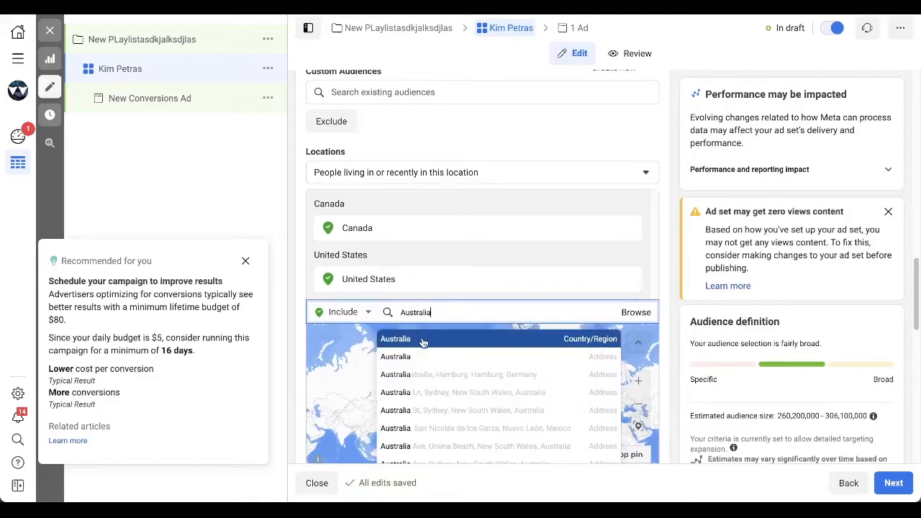
click(425, 338)
text(United Kingdom)
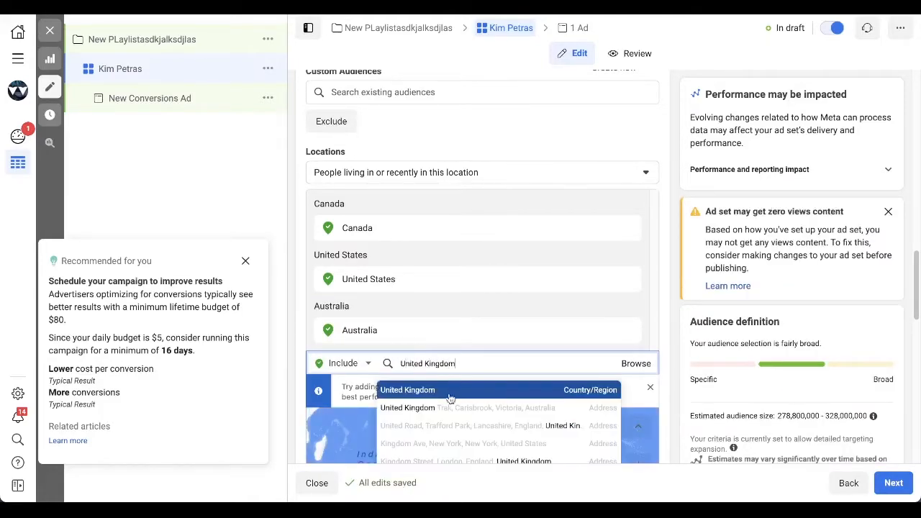
click(449, 392)
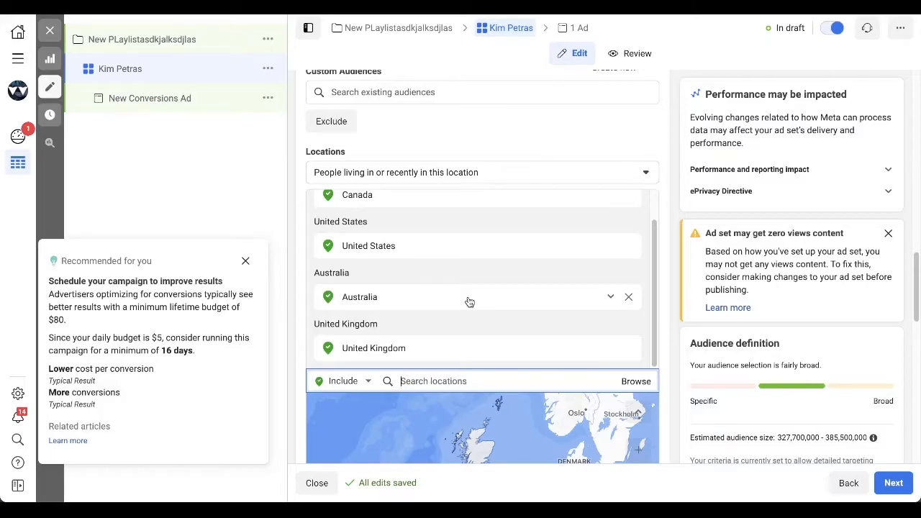
Open Detailed Targeting for editing and turn off Detailed Targeting Expansion for the ad set.
scroll(469, 302, down, 2)
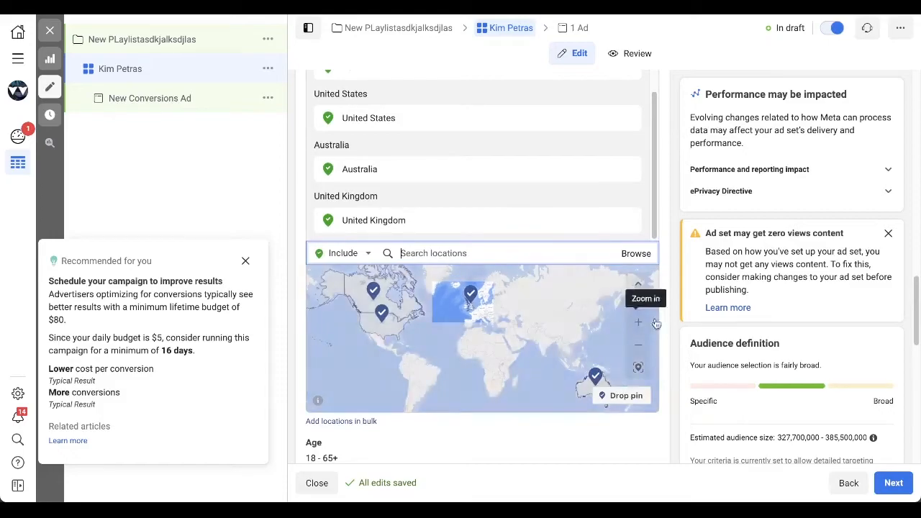
scroll(644, 321, down, 4)
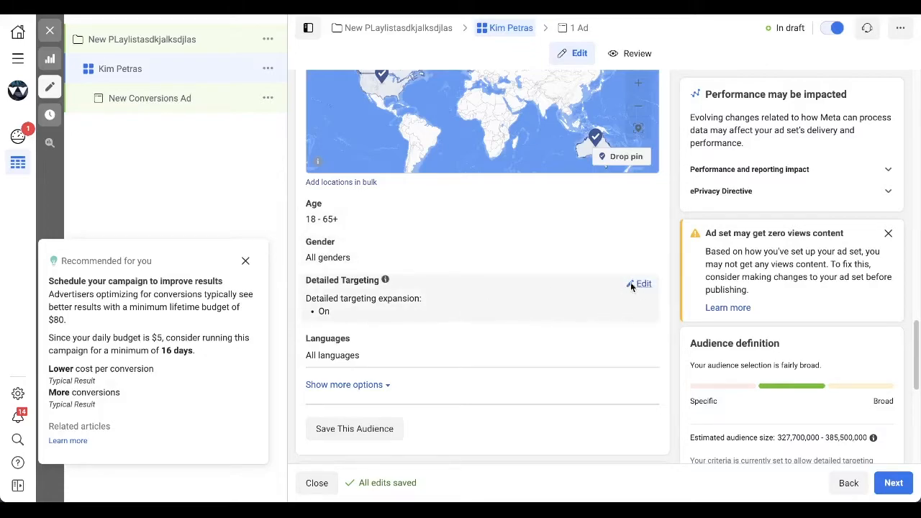
click(642, 287)
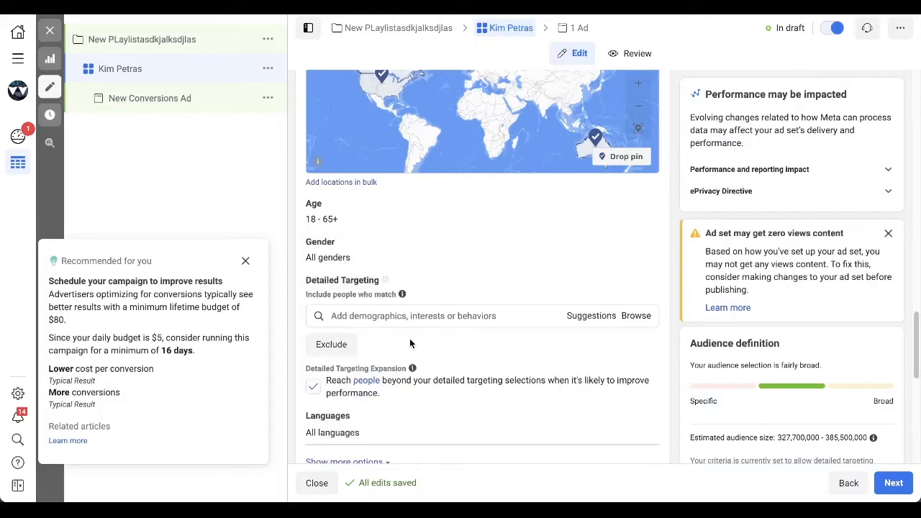
scroll(459, 357, down, 1)
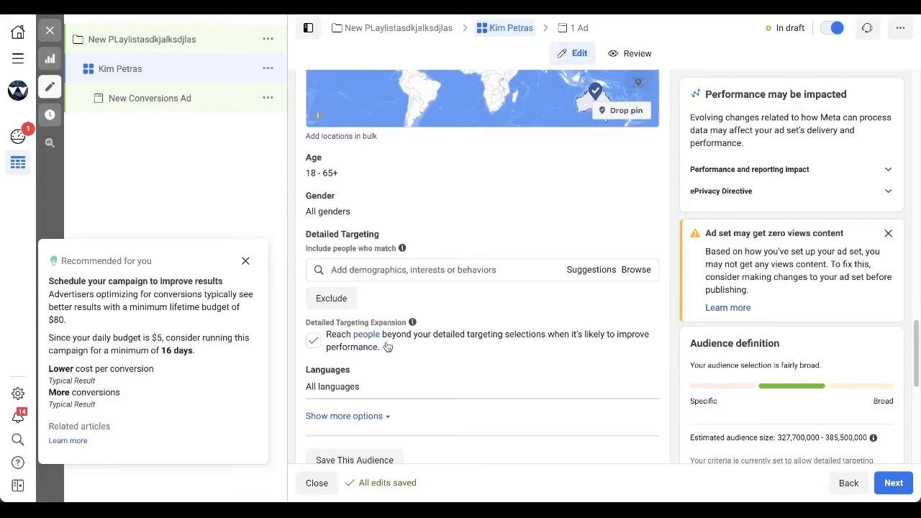
click(314, 340)
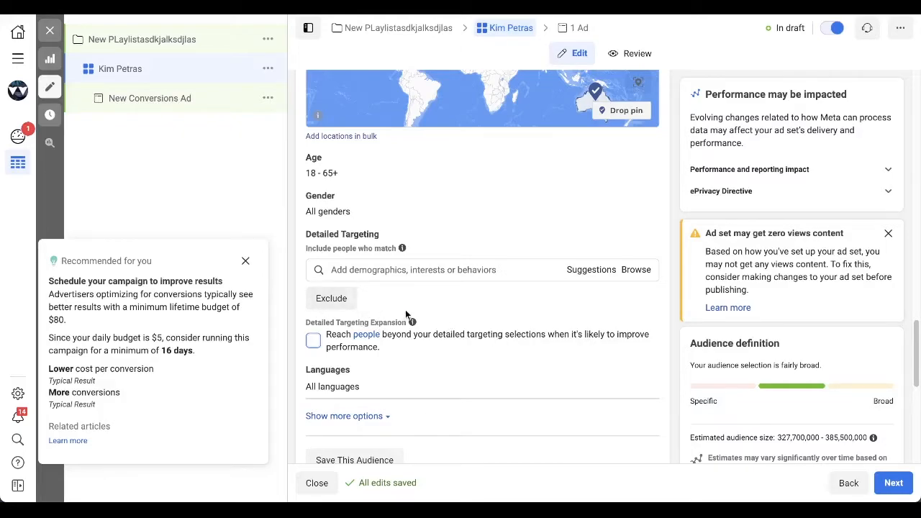
Search the Detailed Targeting interests for kim petras.
click(355, 271)
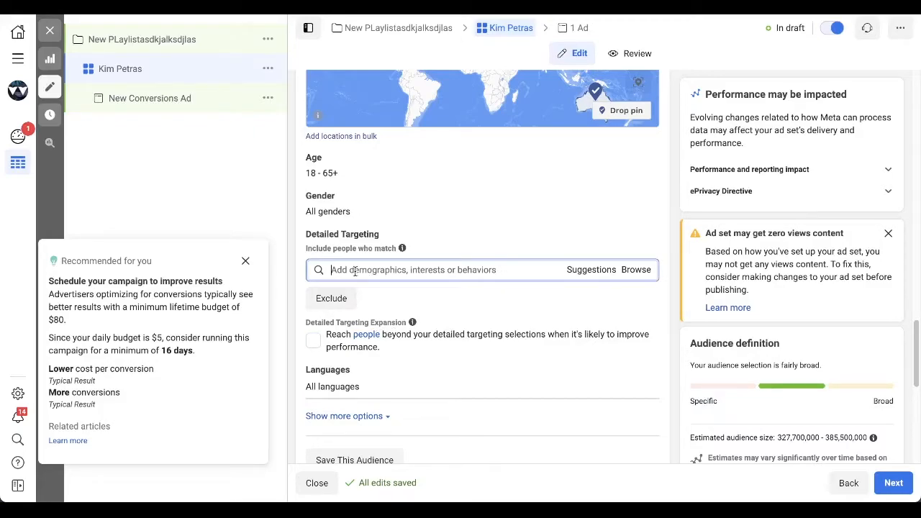
text(kim pe)
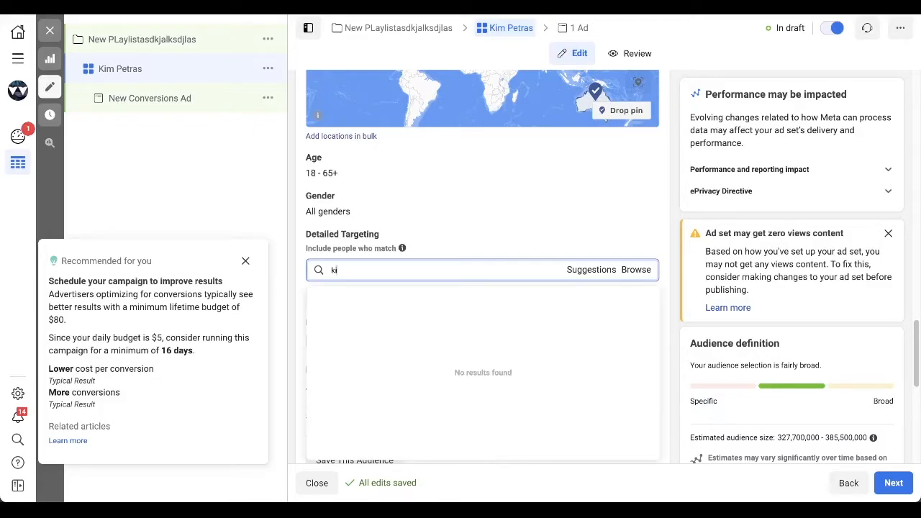
text(tras)
triple_click(395, 270)
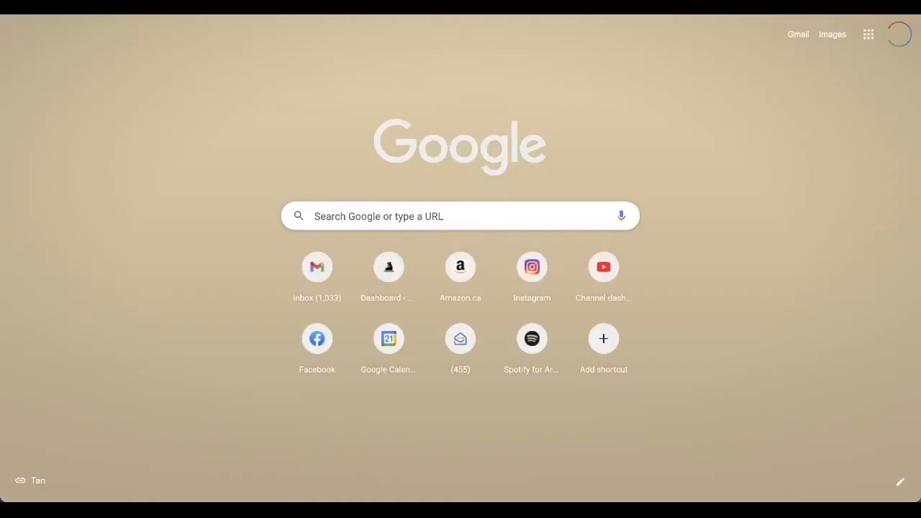
Switch to Spotify in the browser, search for kim petras and open the artist's page.
key(ctrl+l)
text(spotify)
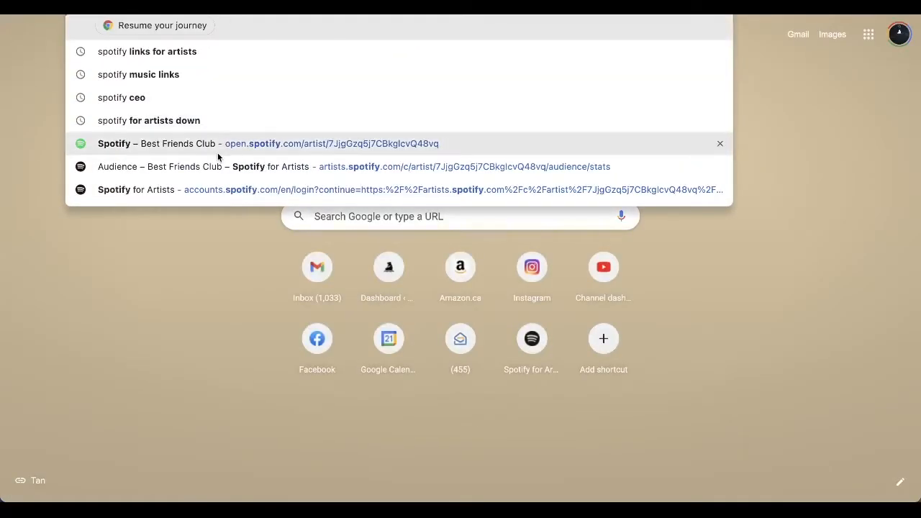
click(216, 146)
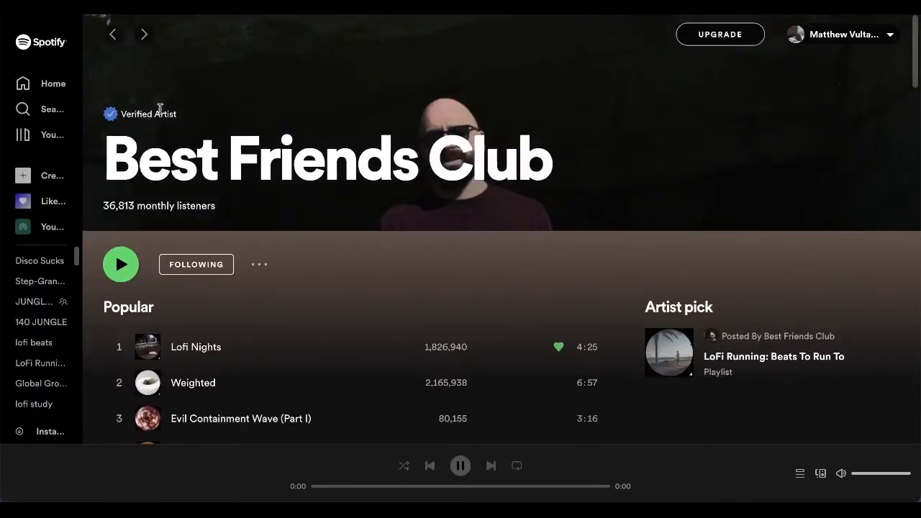
click(51, 109)
text(kim petras)
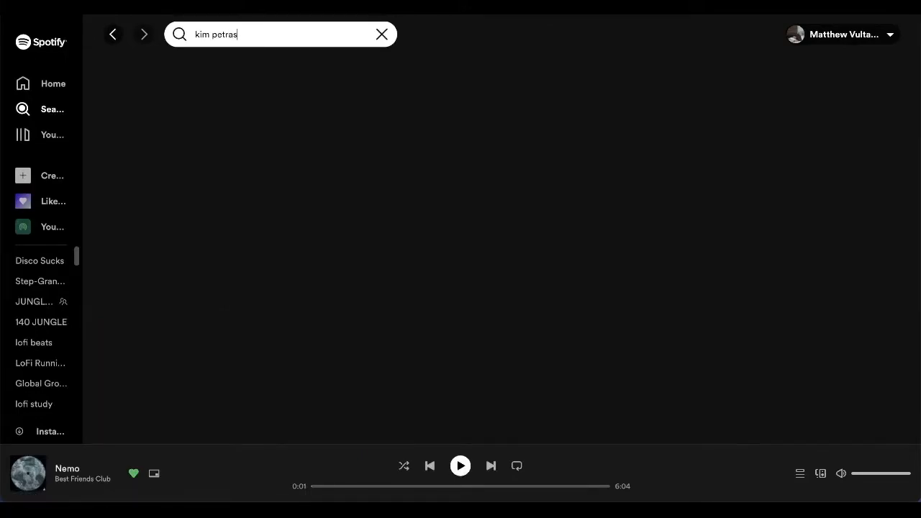
click(177, 202)
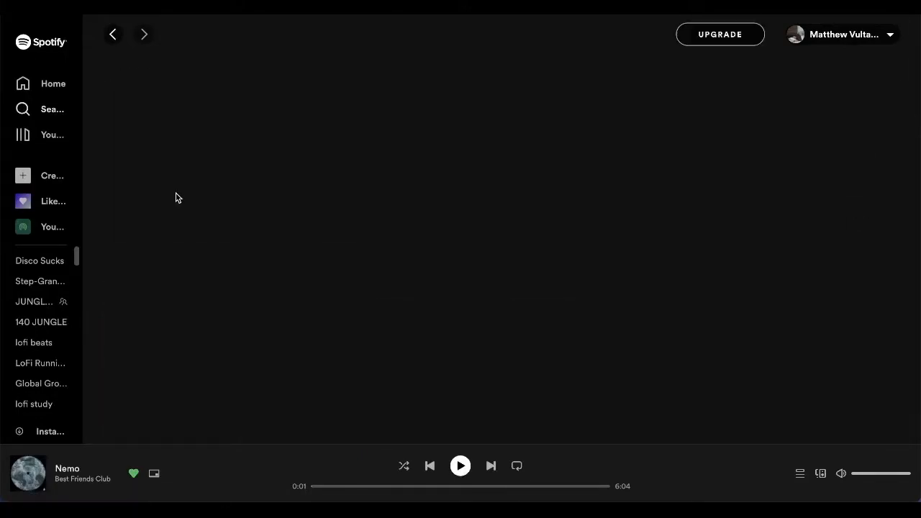
Find the Fans also like section on Kim Petras's artist page and show all related artists.
scroll(466, 175, down, 5)
scroll(466, 174, down, 7)
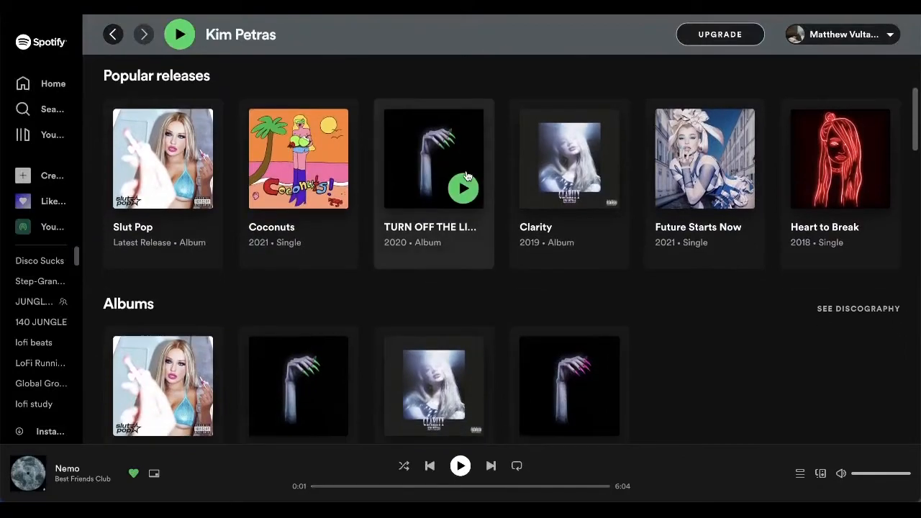
scroll(466, 175, down, 7)
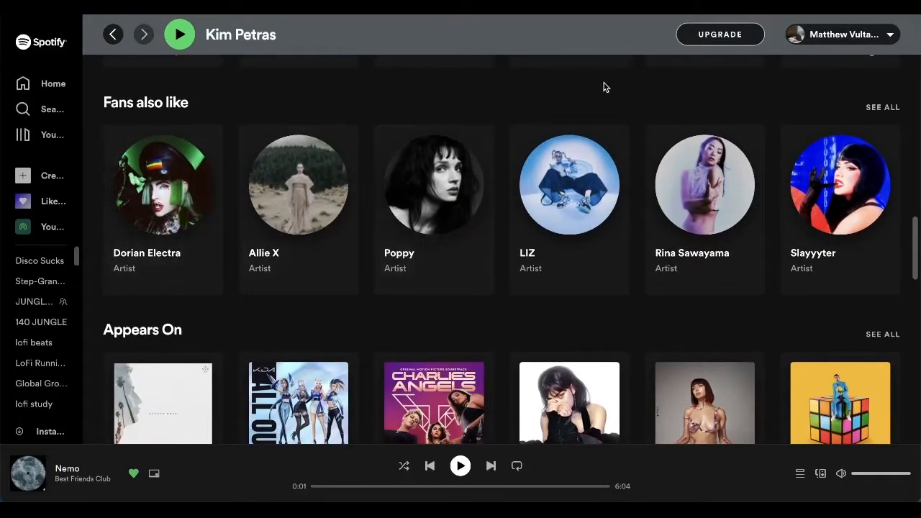
click(883, 108)
scroll(644, 174, down, 1)
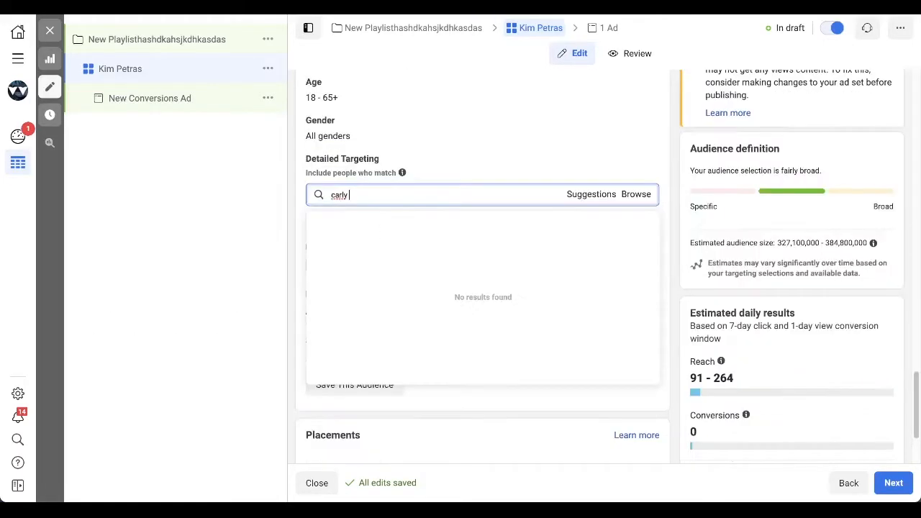
Add Carly Rae Jepsen as an interest in the ad set's Detailed Targeting.
text(rae jepsen)
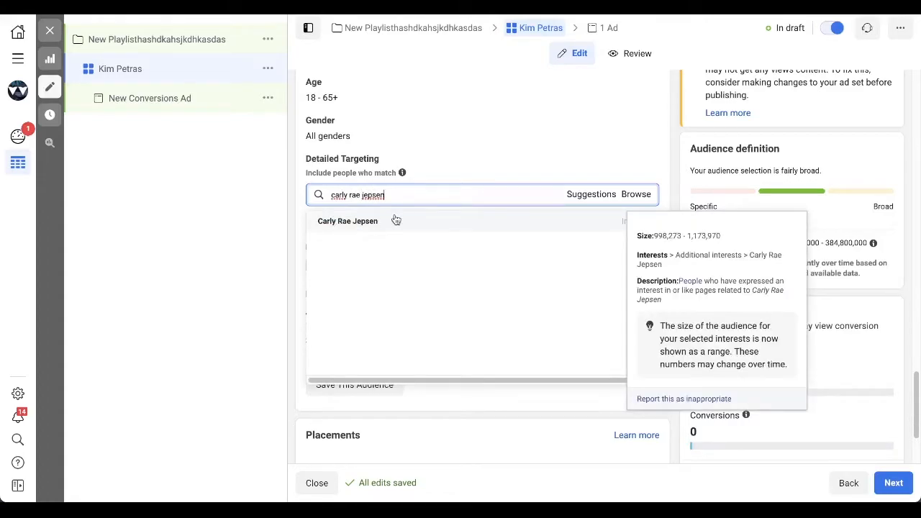
click(395, 218)
click(680, 175)
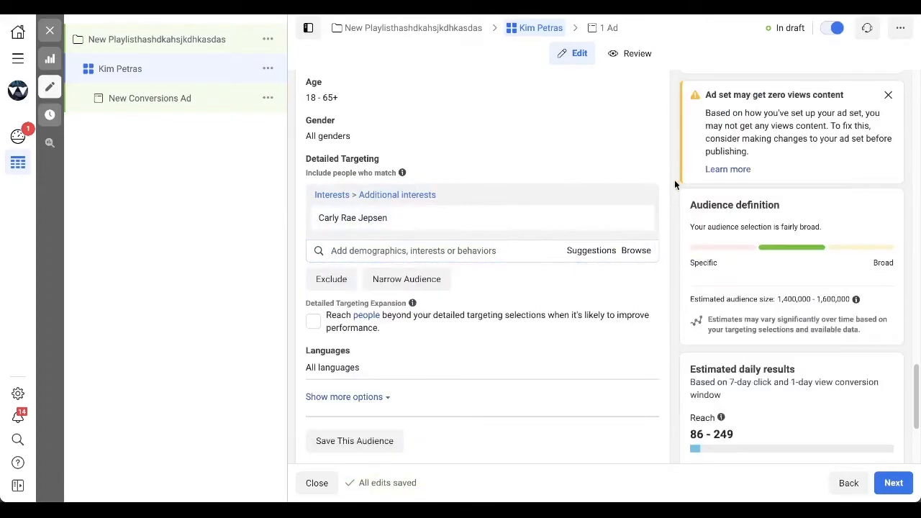
Narrow the audience so that people must also match the Spotify interest.
scroll(676, 238, down, 1)
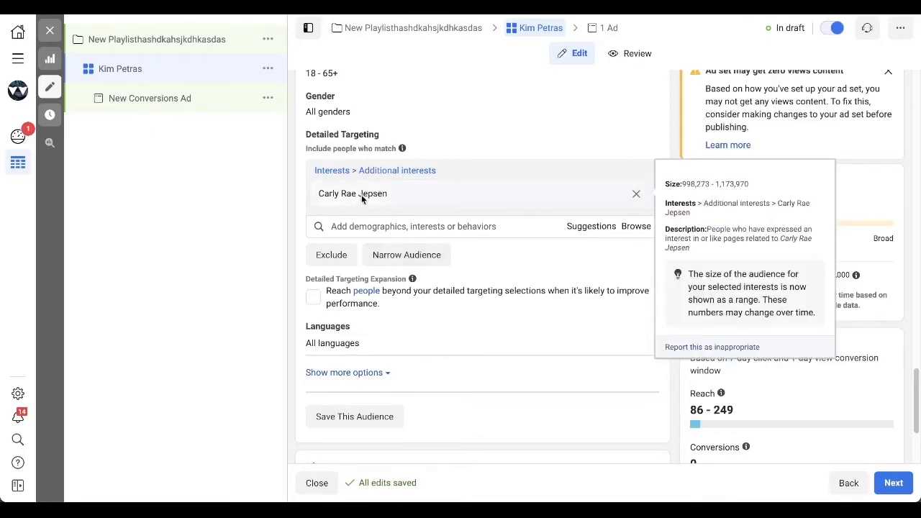
click(405, 257)
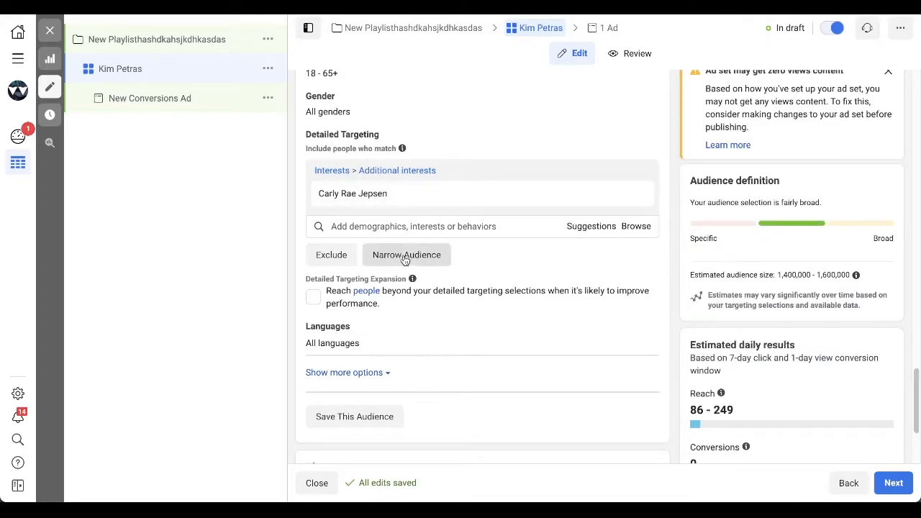
text(spotify)
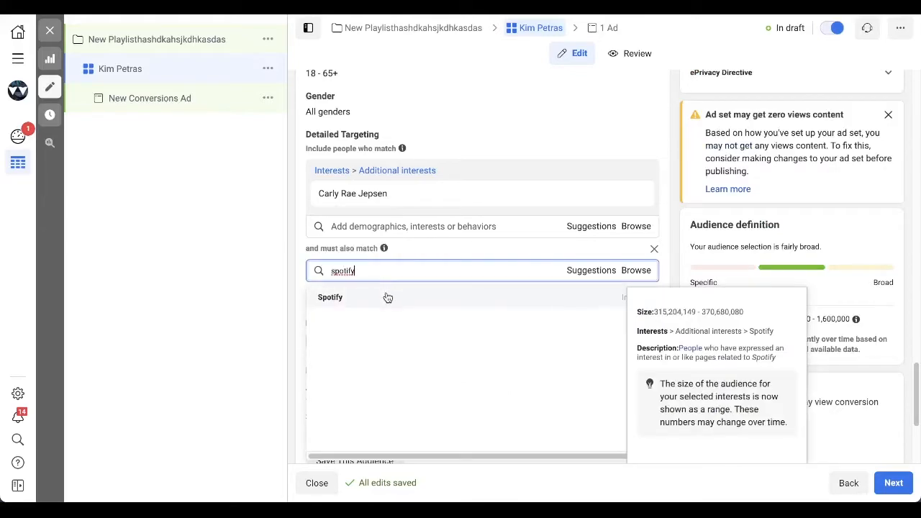
click(387, 296)
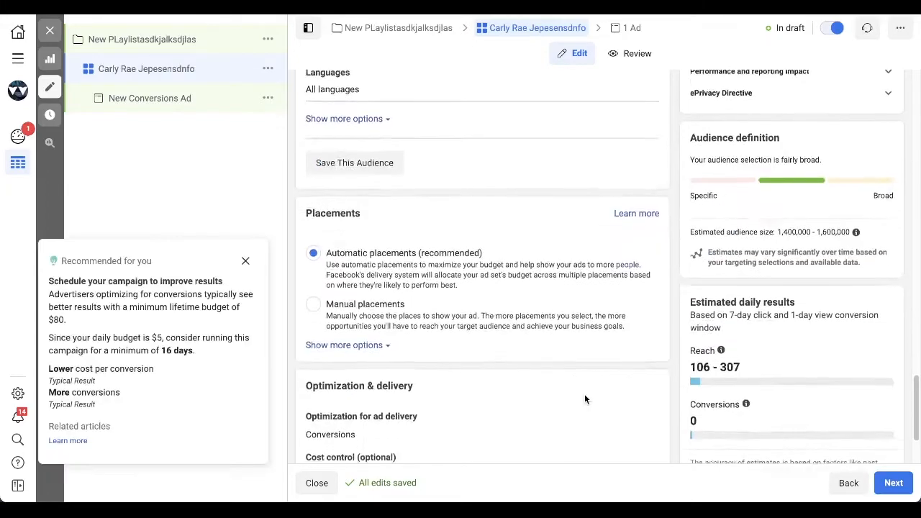
Switch the ad set to manual placements, exclude the Audience network platform and review the remaining placements.
scroll(584, 394, down, 2)
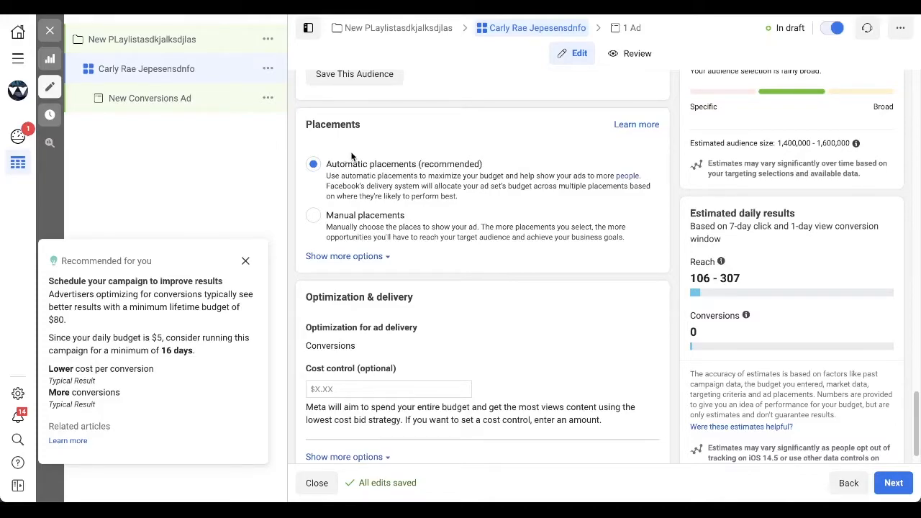
click(314, 216)
scroll(422, 235, down, 1)
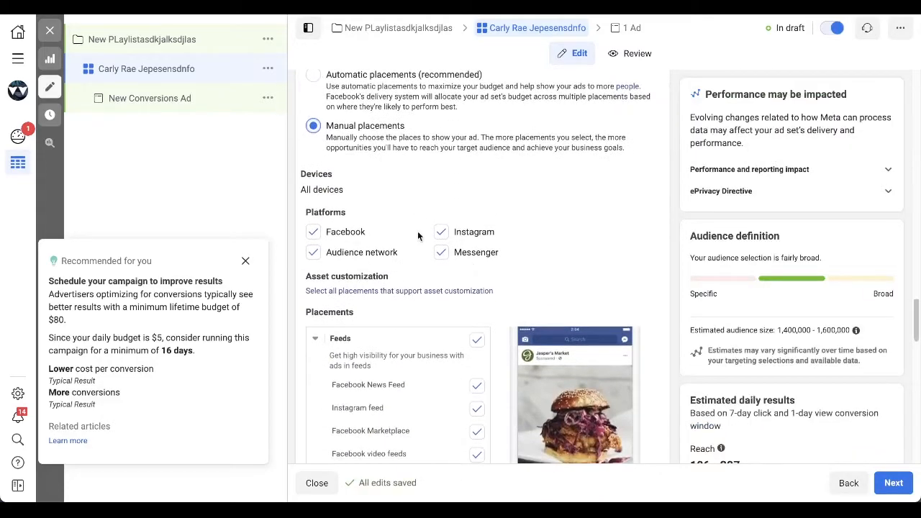
click(313, 256)
scroll(380, 254, down, 10)
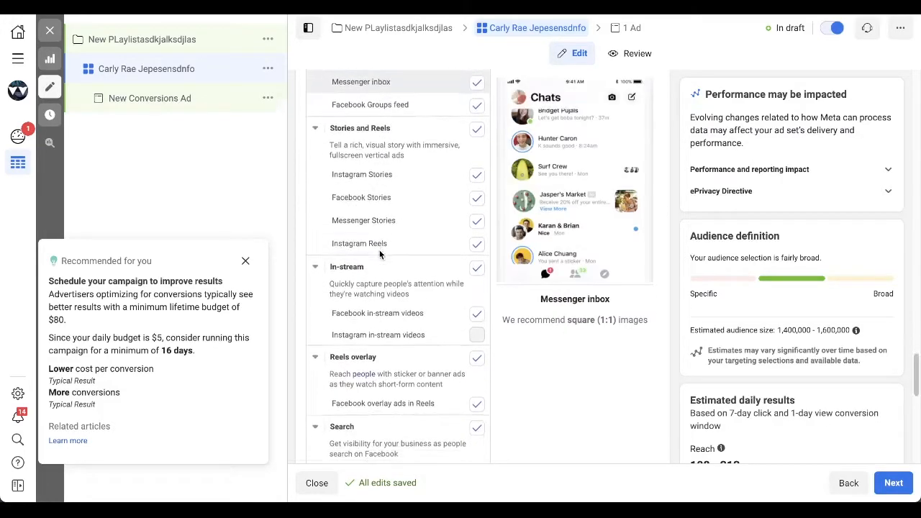
scroll(379, 250, up, 7)
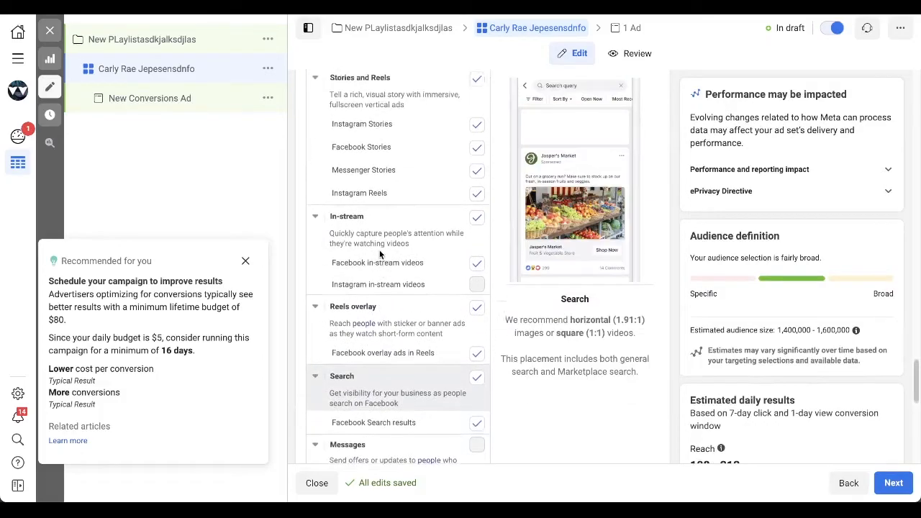
scroll(380, 250, up, 5)
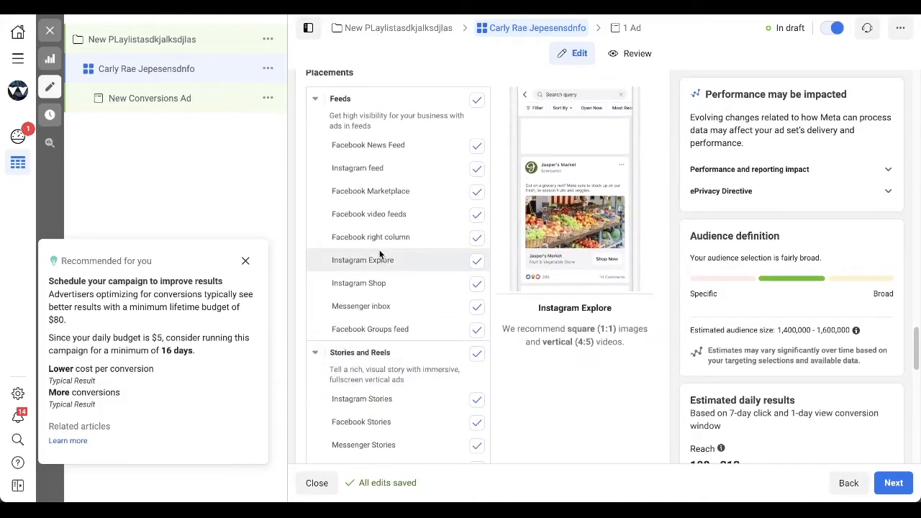
scroll(380, 254, up, 3)
scroll(380, 253, down, 12)
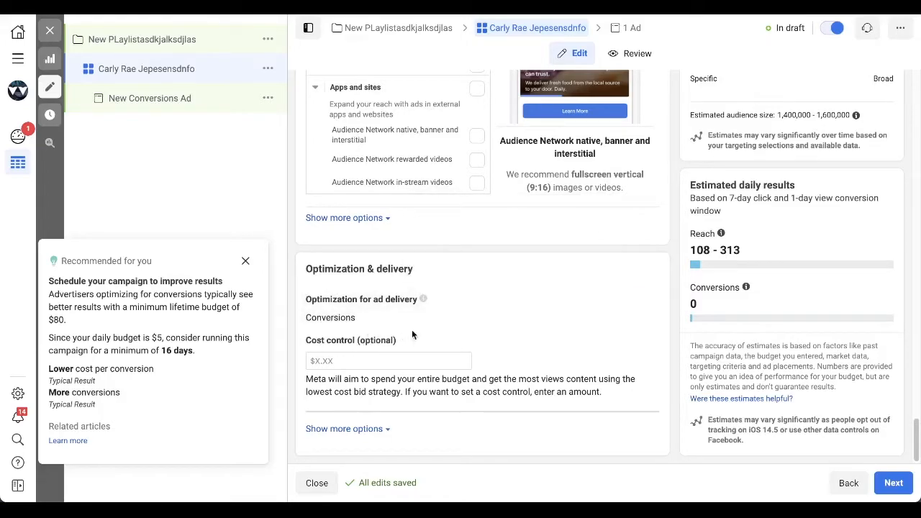
Review the additional Optimization & delivery options of the ad set, including attribution setting and delivery type.
mouse_move(403, 340)
click(370, 427)
scroll(370, 427, down, 2)
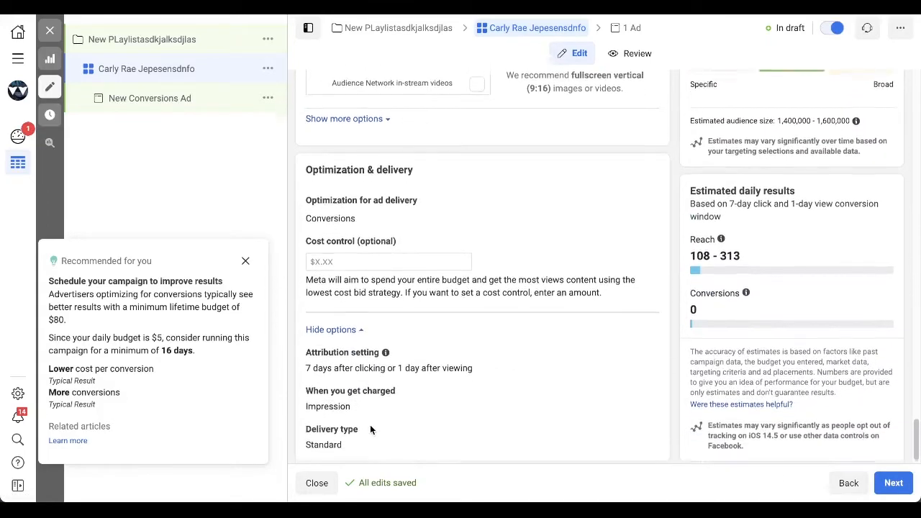
click(331, 325)
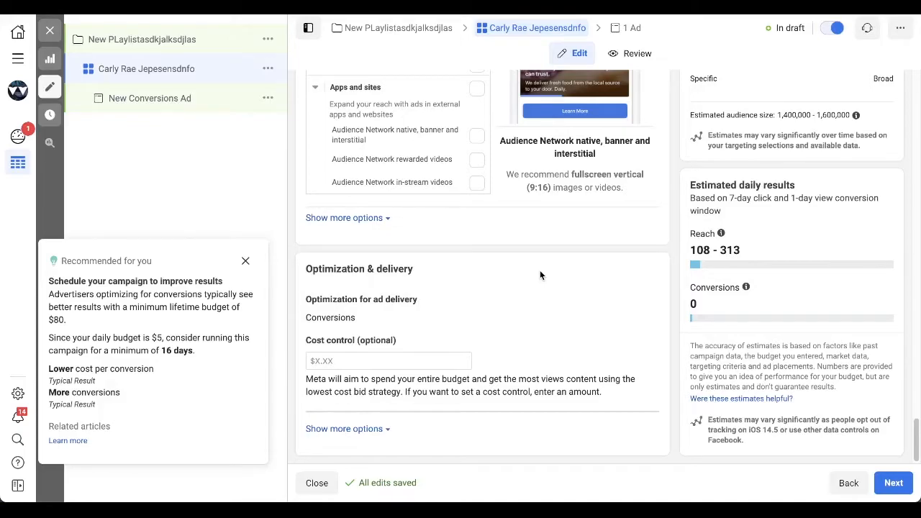
scroll(541, 276, up, 10)
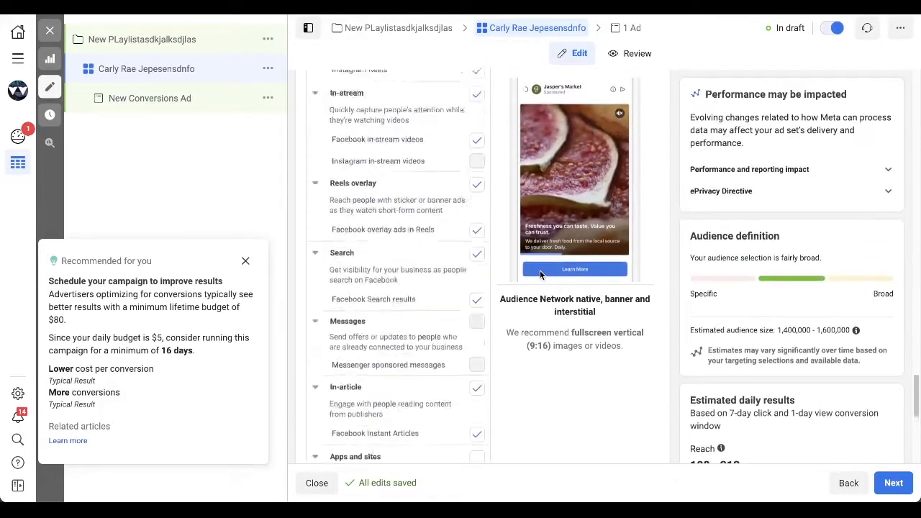
scroll(541, 275, up, 2)
Open the ad inside the ad set and rename it SF - A.
click(160, 98)
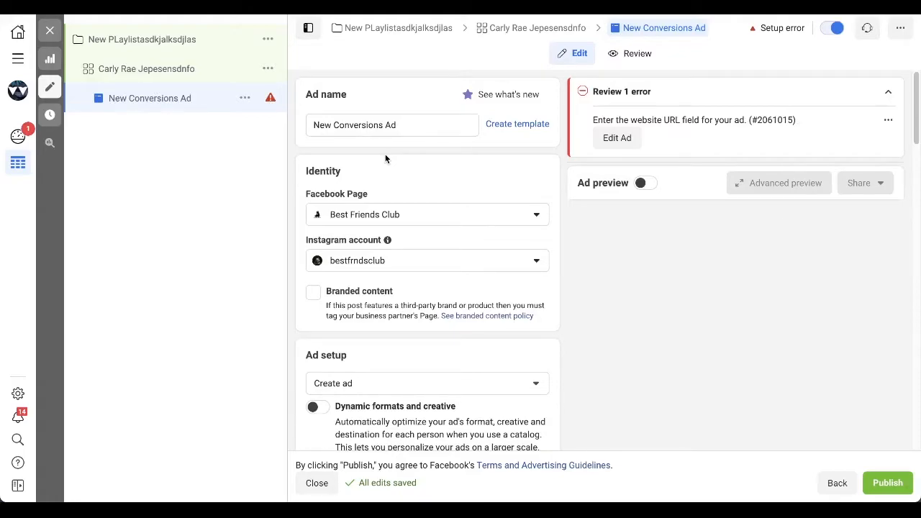
triple_click(351, 124)
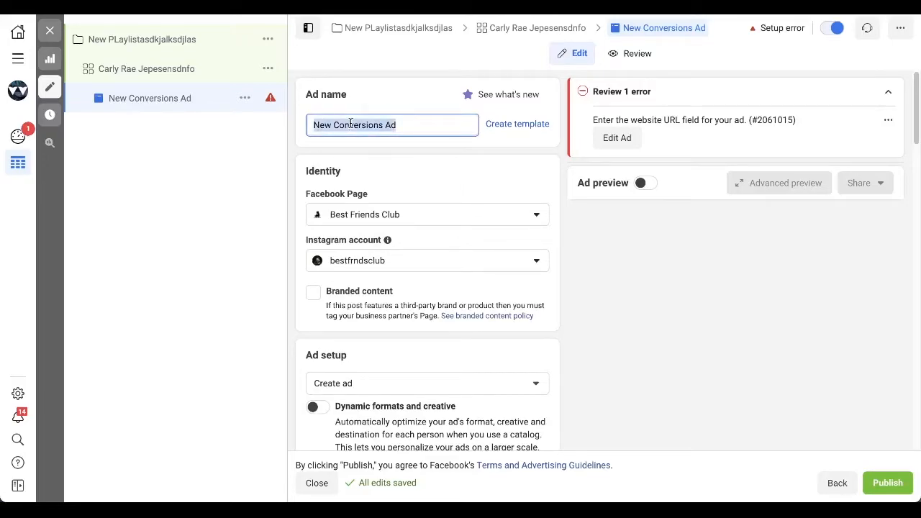
text(S)
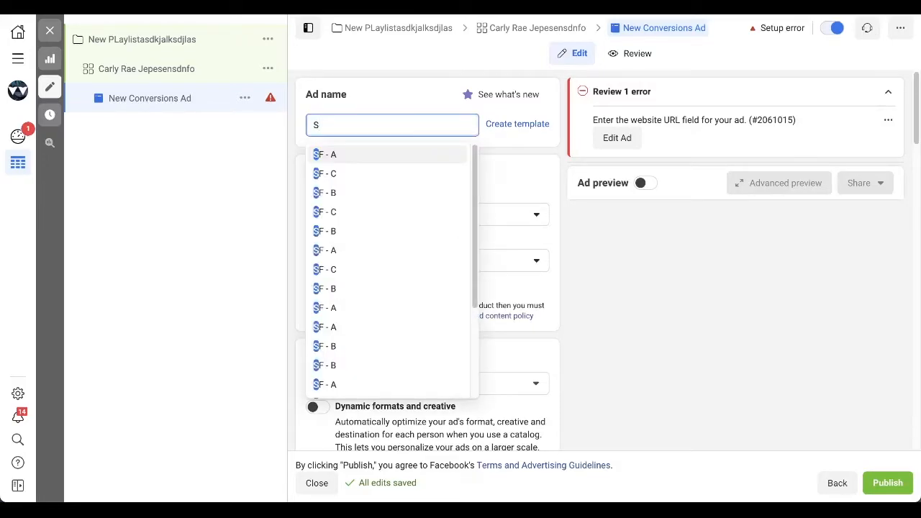
text(F - A)
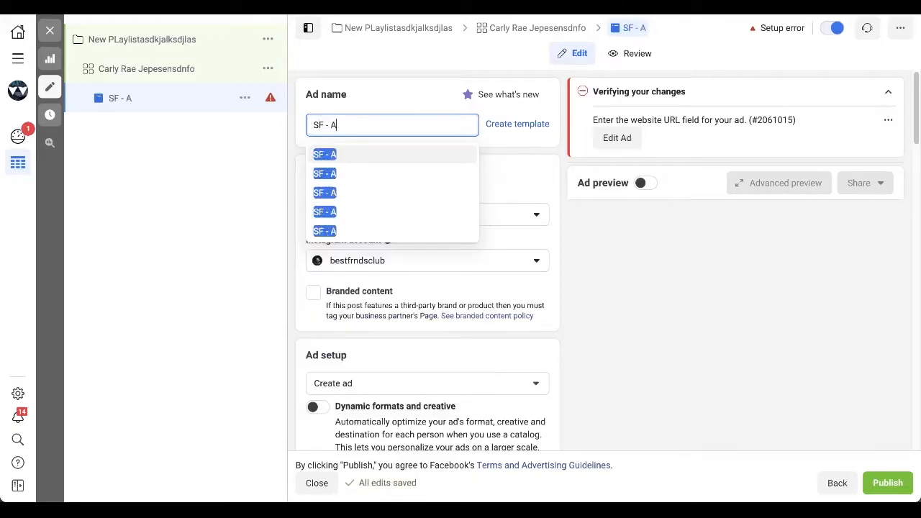
click(289, 146)
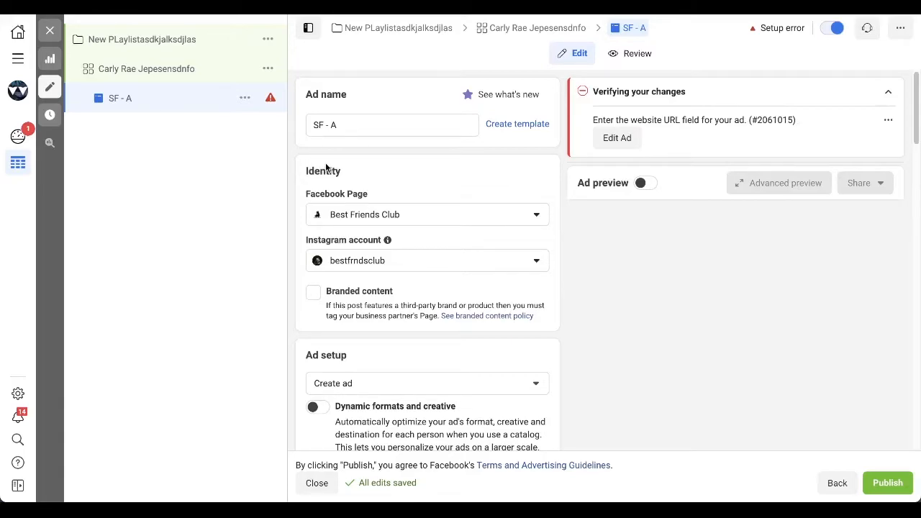
Review the ad's Identity, Ad setup and Format options, including the available ad creation sources.
scroll(325, 168, down, 2)
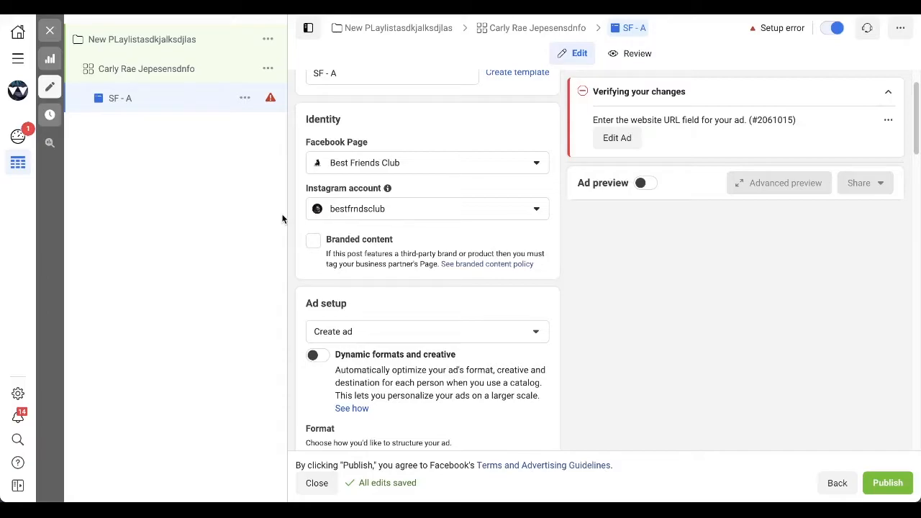
scroll(300, 270, down, 2)
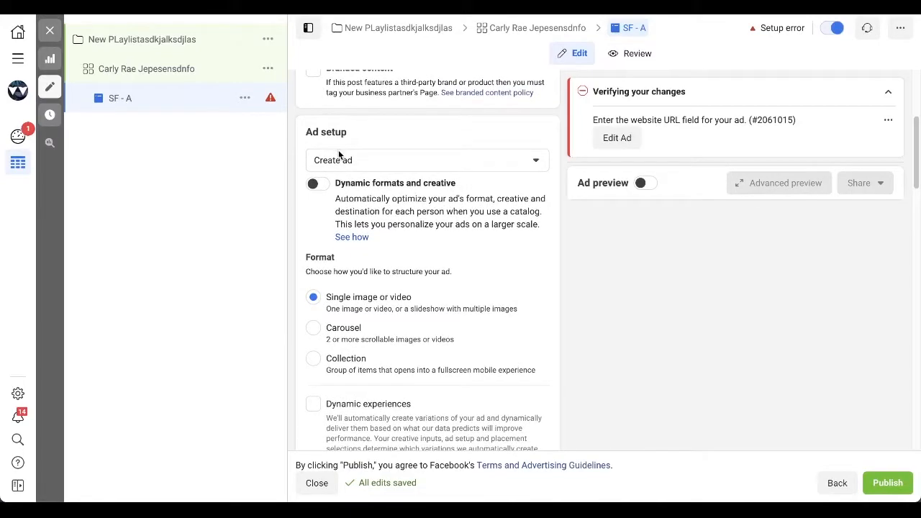
click(339, 160)
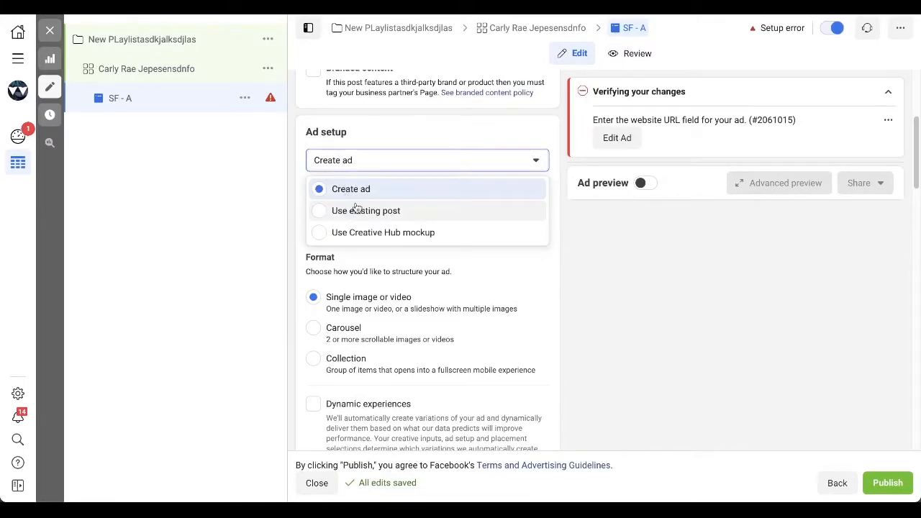
click(299, 199)
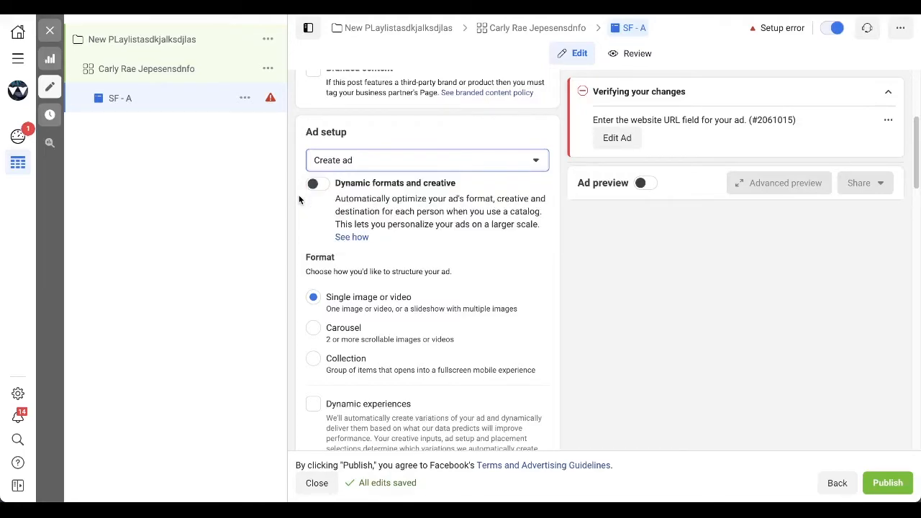
scroll(309, 165, down, 2)
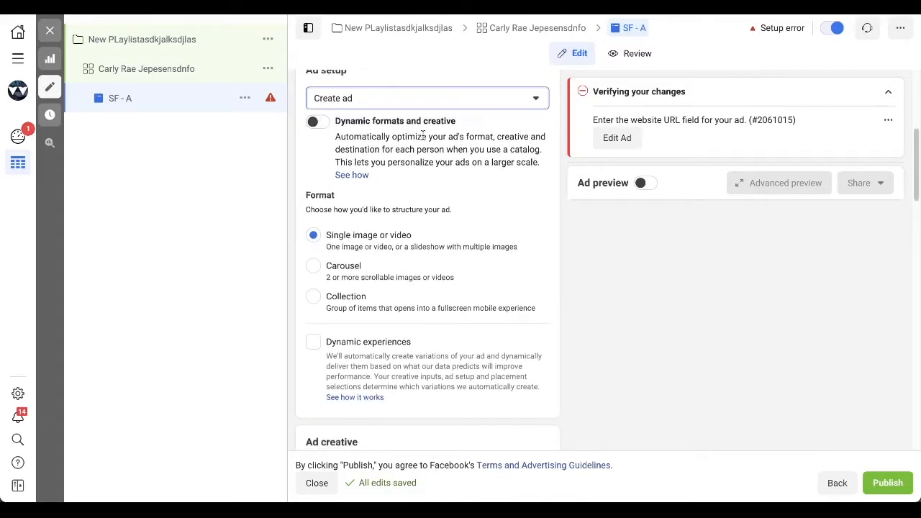
scroll(382, 173, down, 3)
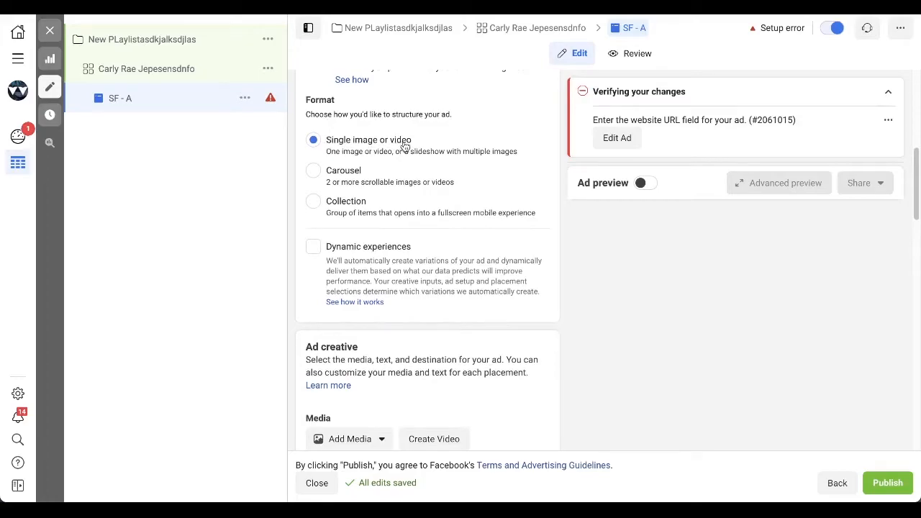
Add the video SF - A.mp4 from the Test Spotify Conversion Ads folder of Business Videos to the ad creative.
scroll(405, 146, down, 5)
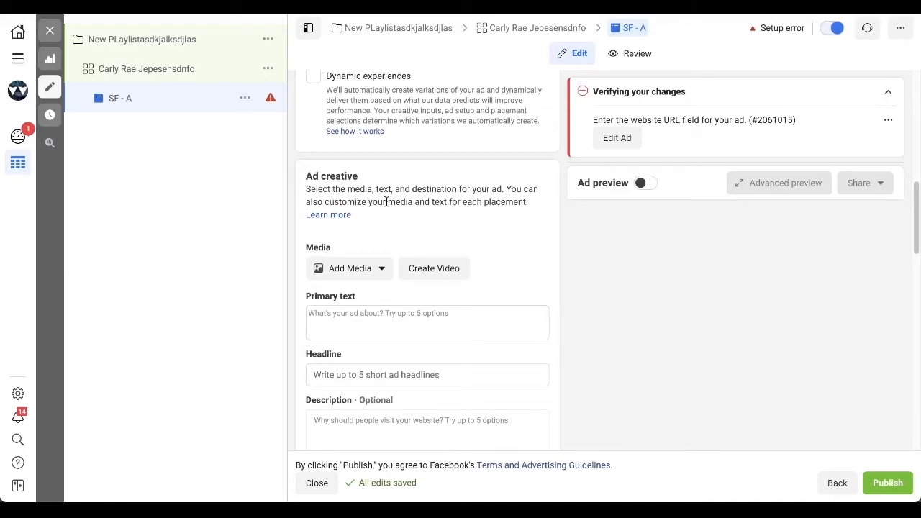
scroll(386, 203, down, 1)
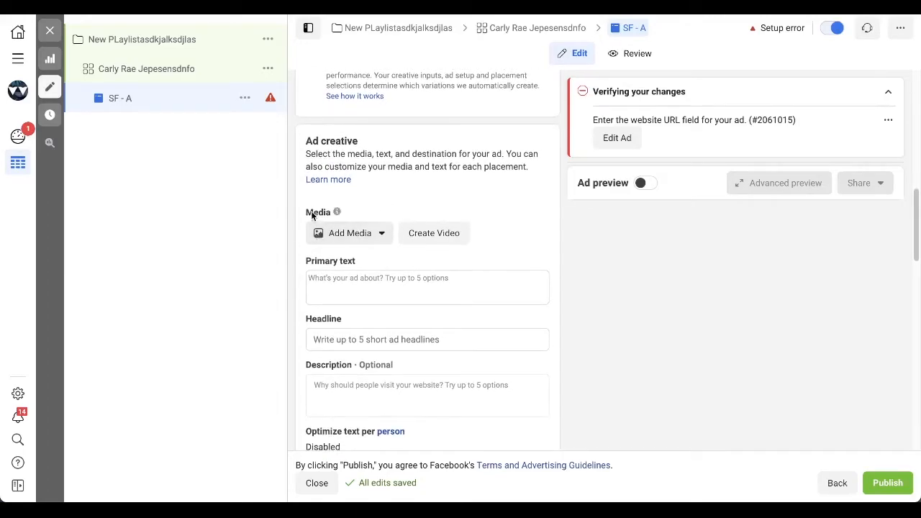
click(360, 232)
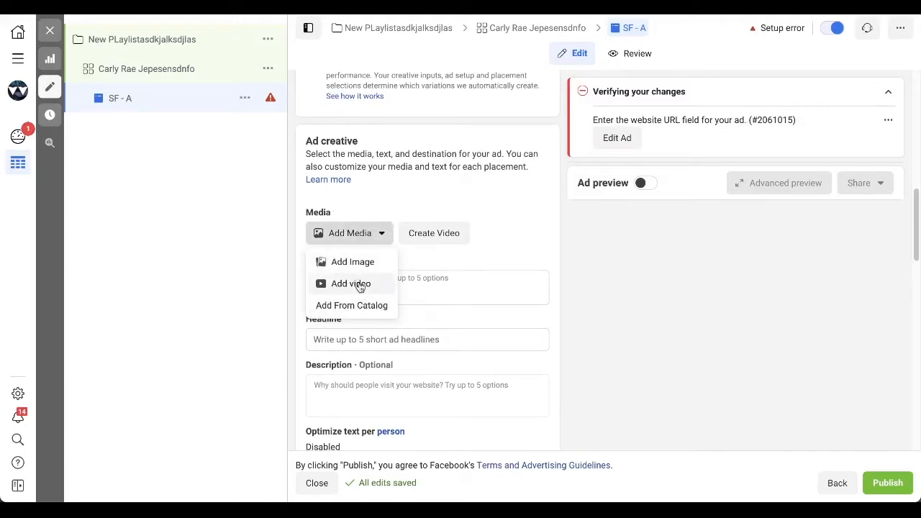
click(360, 286)
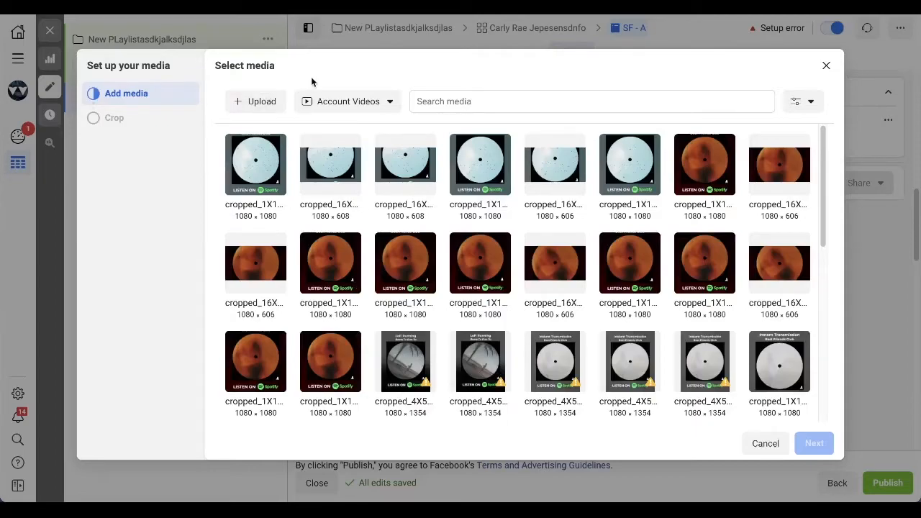
click(322, 103)
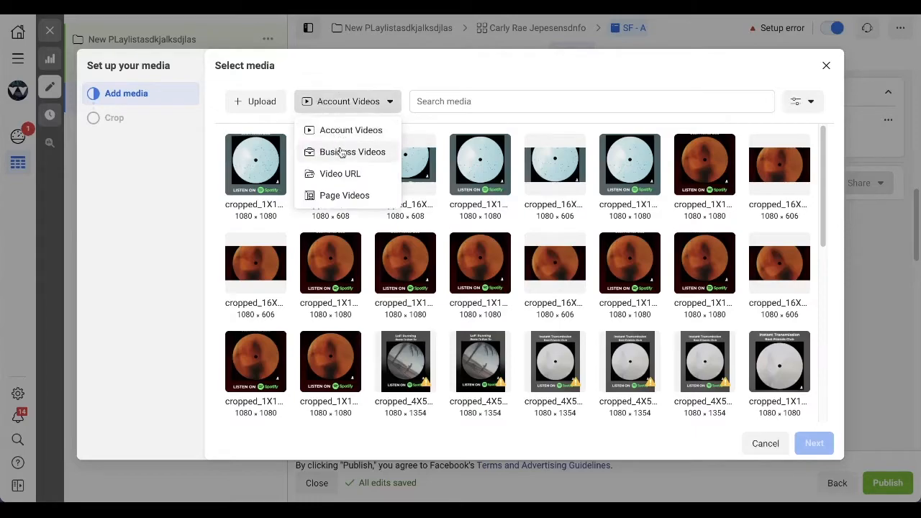
click(342, 149)
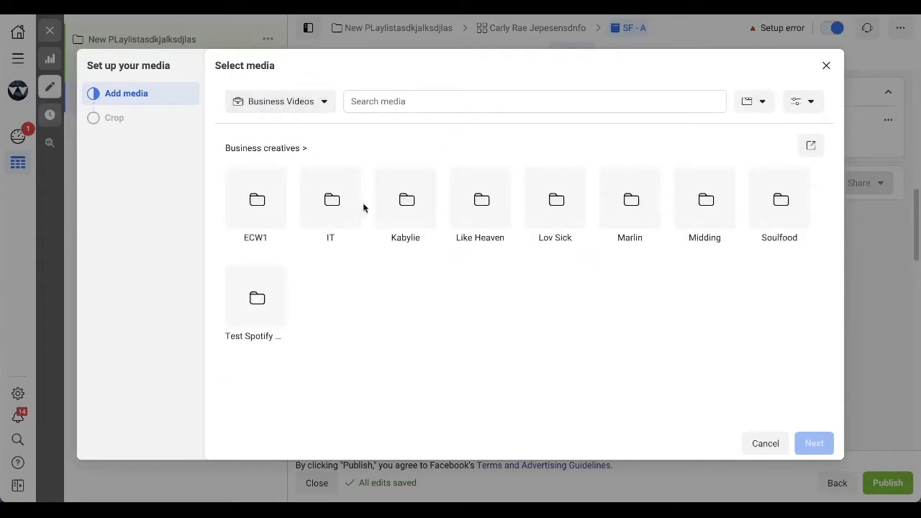
click(260, 308)
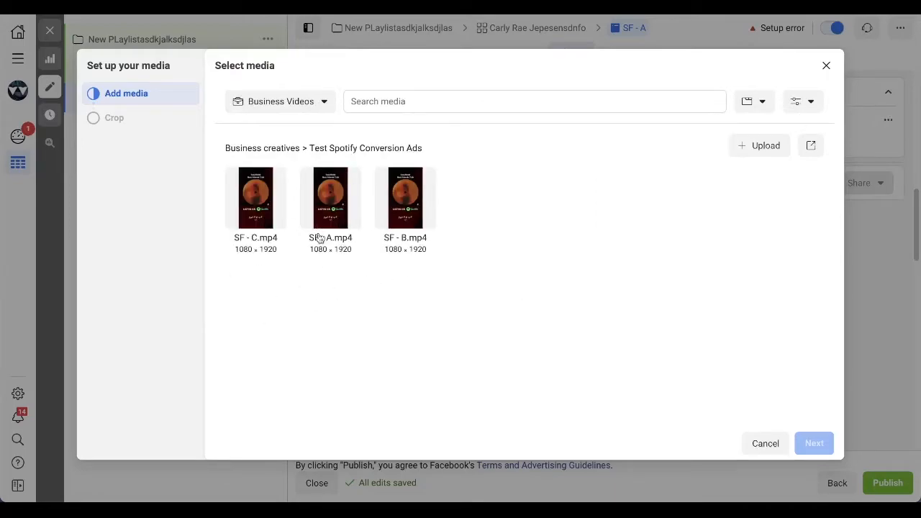
click(326, 221)
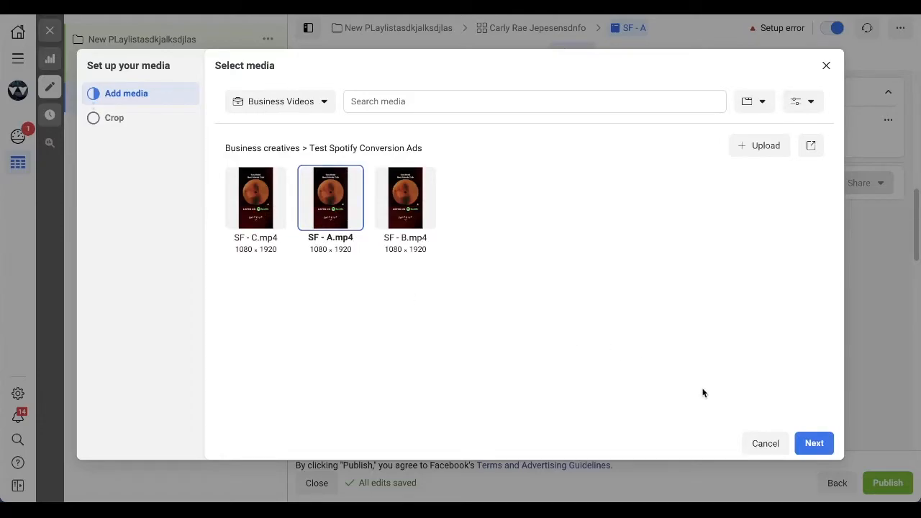
click(813, 443)
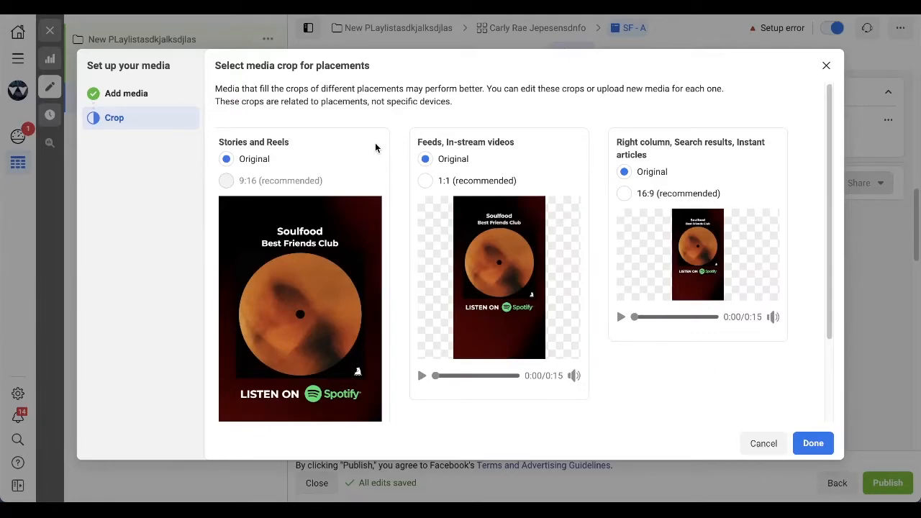
Set the Feeds, In-stream videos crop to 1:1 and move the crop area up around the disc and Spotify text.
scroll(375, 148, down, 2)
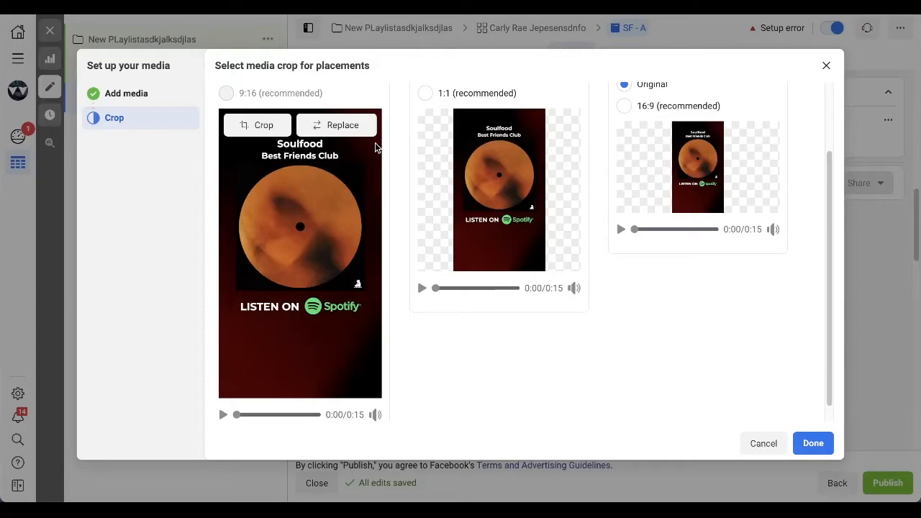
scroll(432, 128, up, 2)
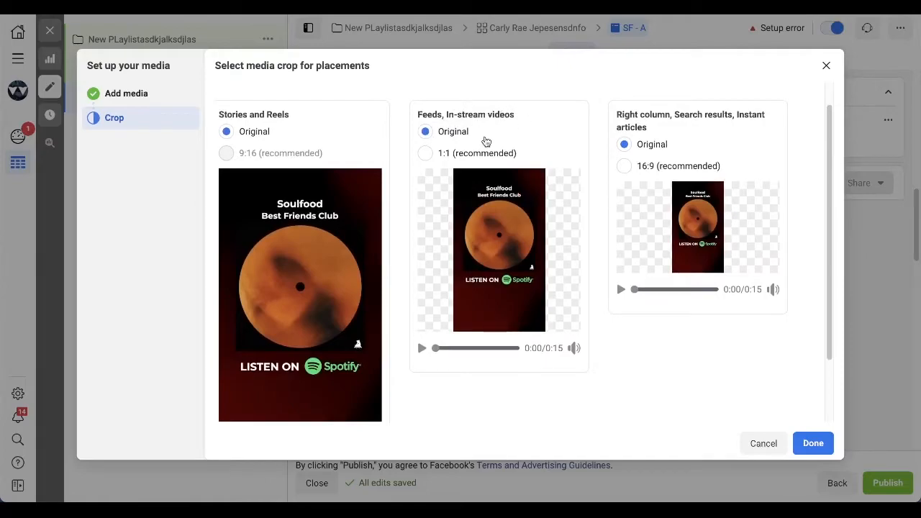
click(426, 154)
mouse_move(469, 231)
click(461, 185)
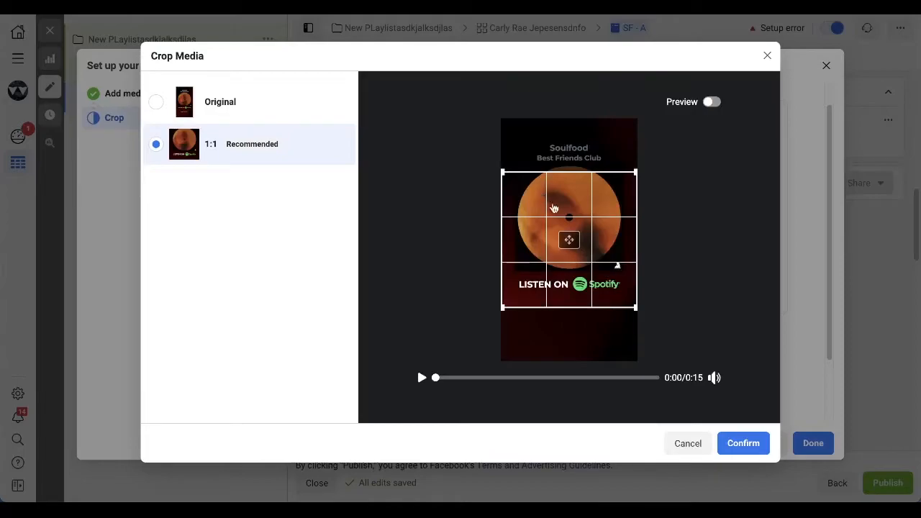
drag(583, 222, 587, 210)
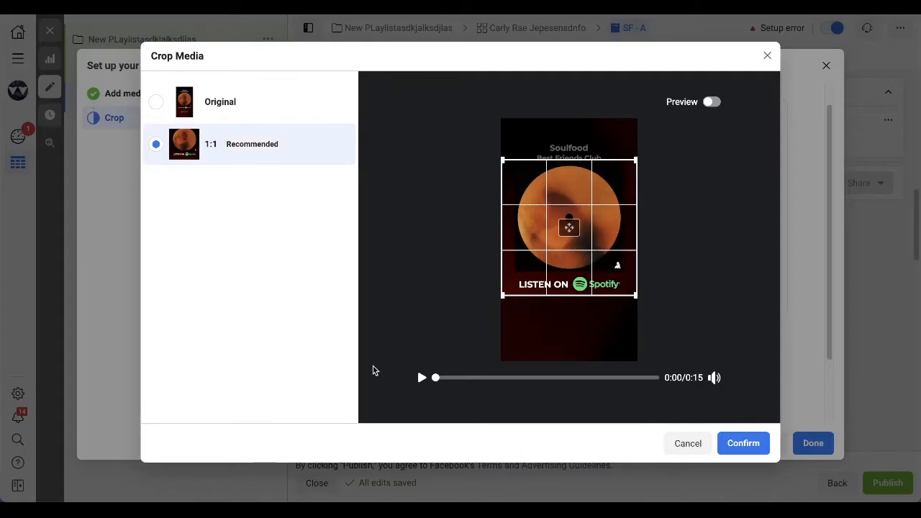
Preview the 1:1 crop with the video playing, nudge the crop area slightly down and apply it.
click(707, 104)
click(422, 377)
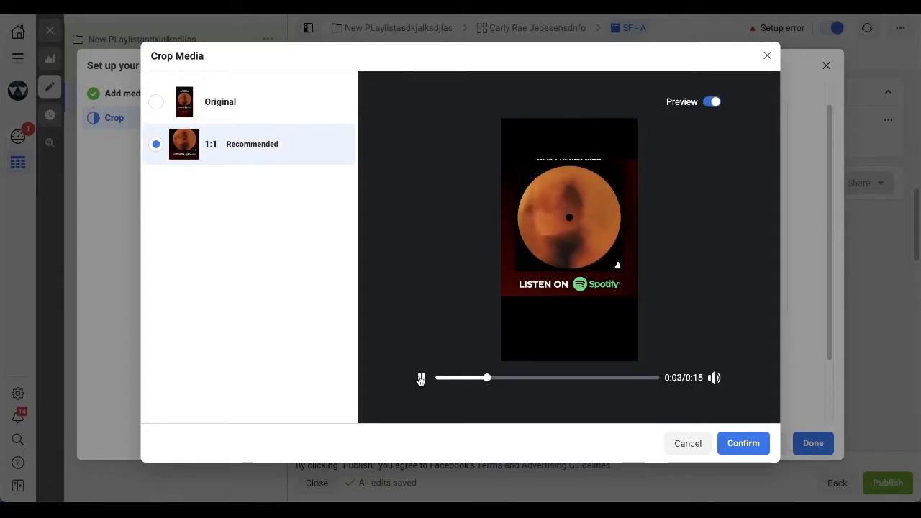
click(421, 378)
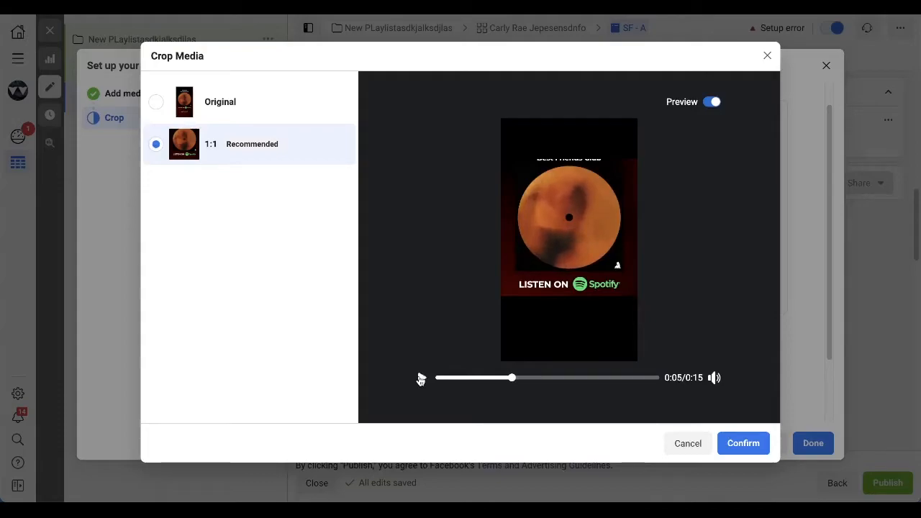
click(712, 101)
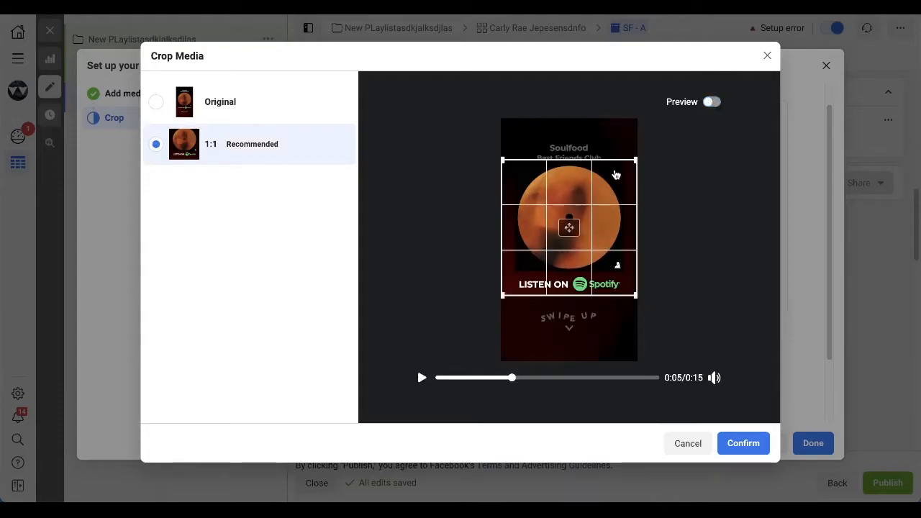
drag(616, 174, 616, 177)
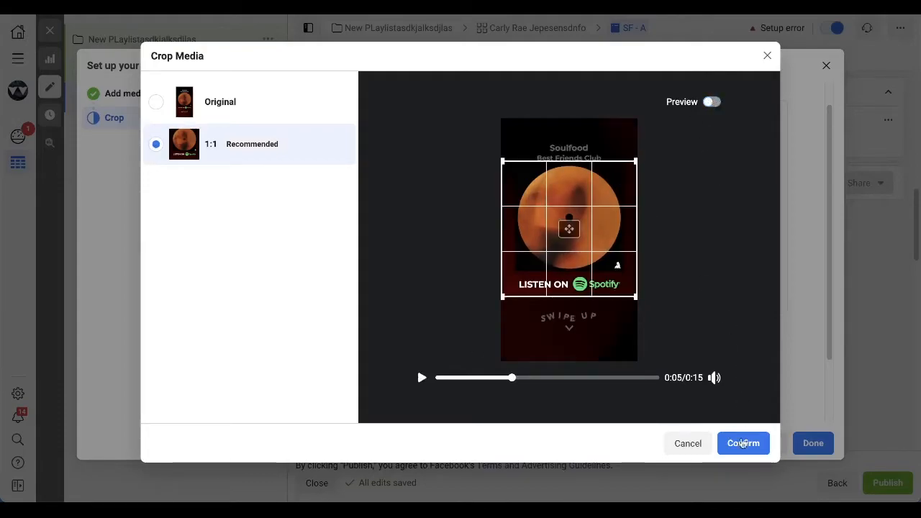
click(744, 447)
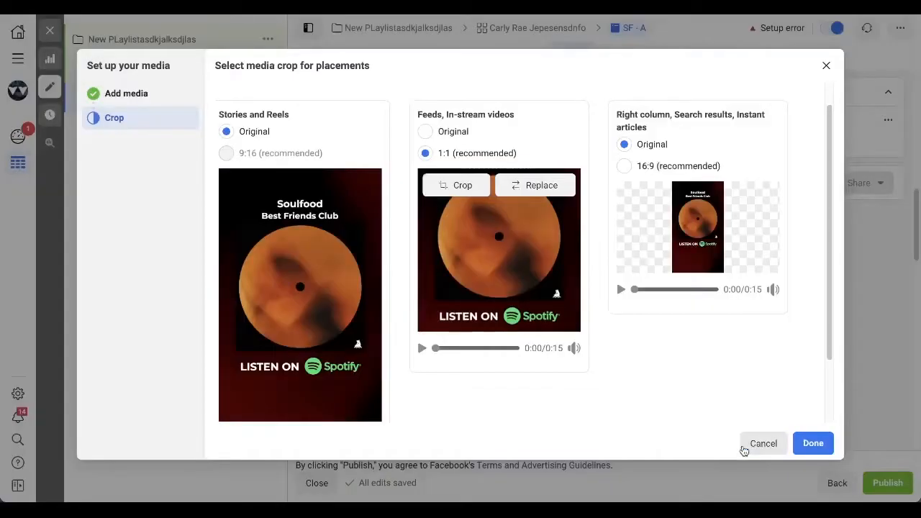
Set the Right column, Search results, Instant articles crop to 16:9, shift its crop area slightly up and finish the media setup.
click(625, 165)
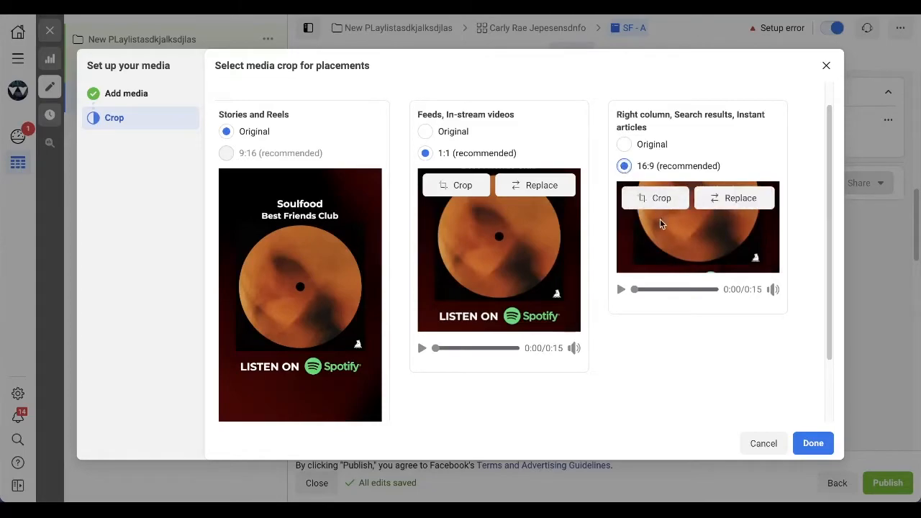
click(655, 199)
drag(607, 228, 618, 224)
click(744, 443)
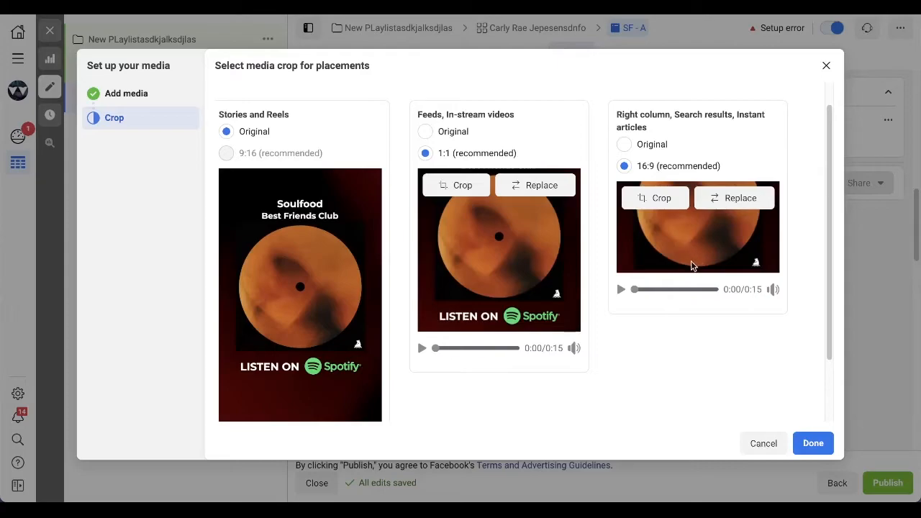
scroll(691, 336, down, 1)
click(813, 444)
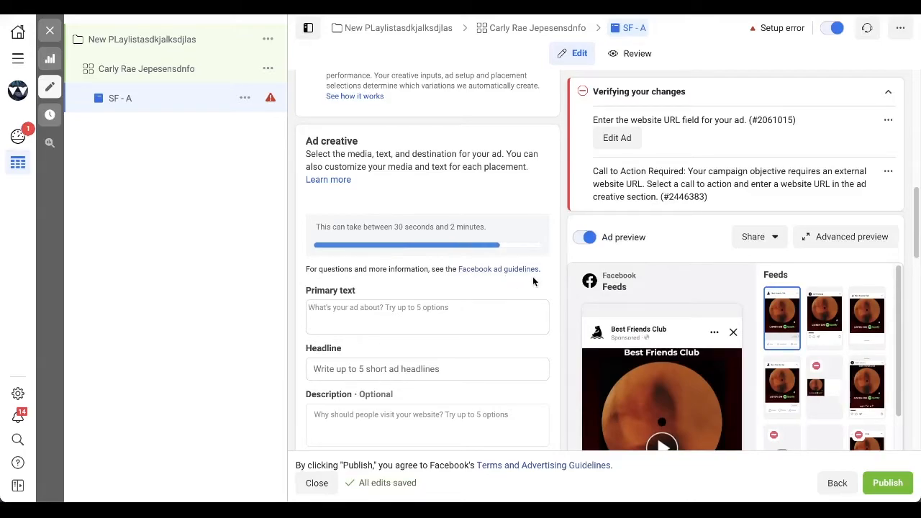
Set the call to action of the SF - A ad to Listen now, leaving its primary text, headline and description empty.
scroll(567, 321, down, 1)
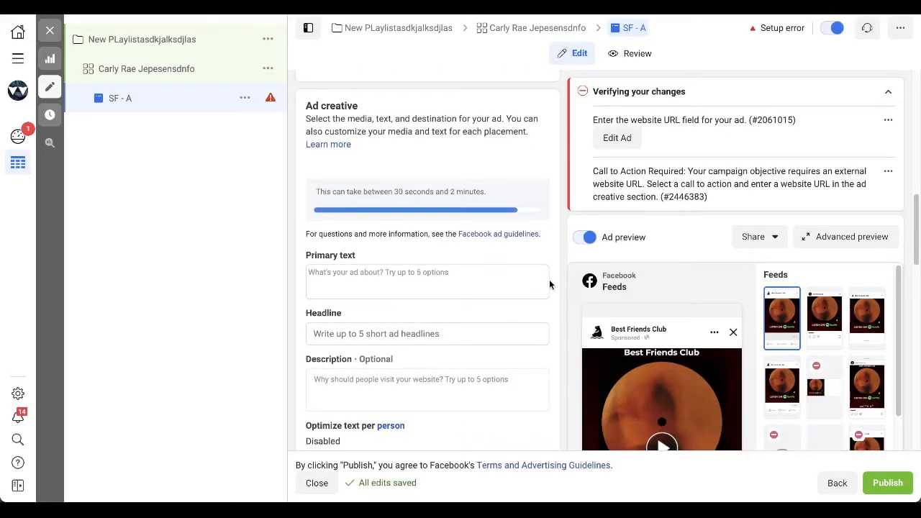
scroll(550, 285, down, 1)
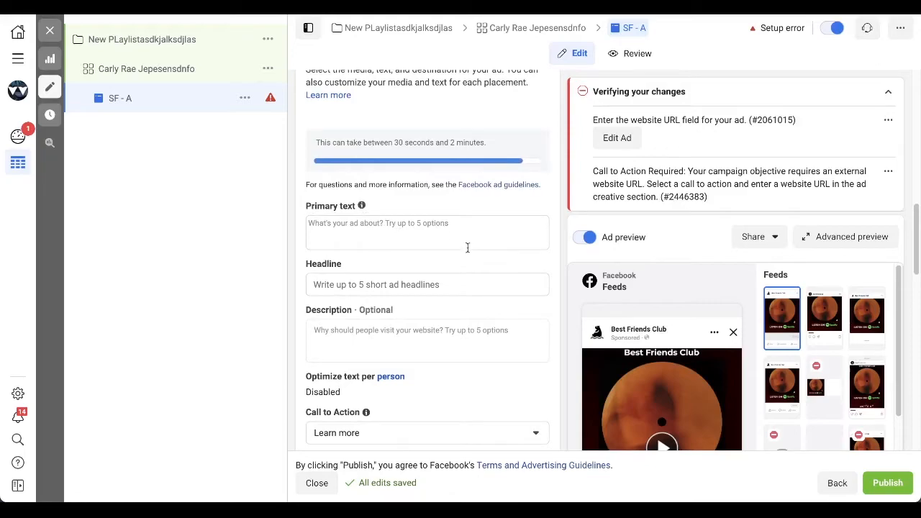
scroll(577, 294, down, 2)
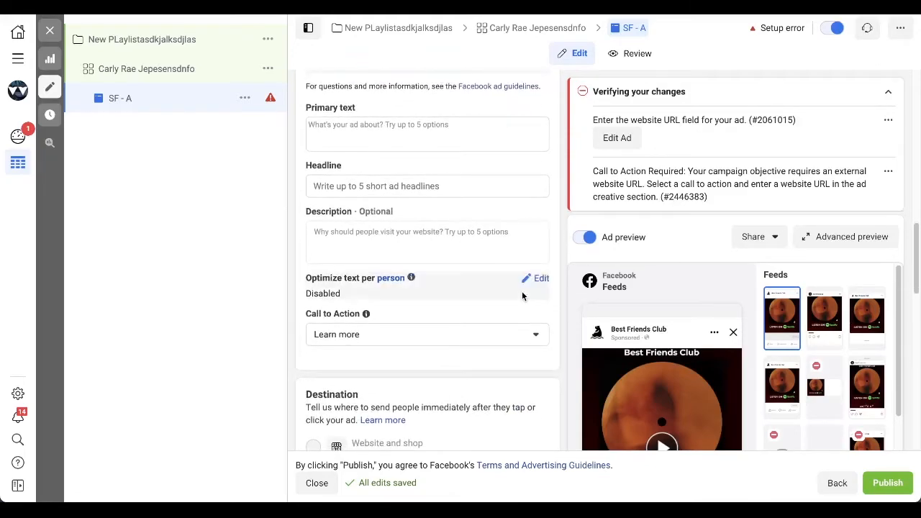
scroll(522, 294, up, 1)
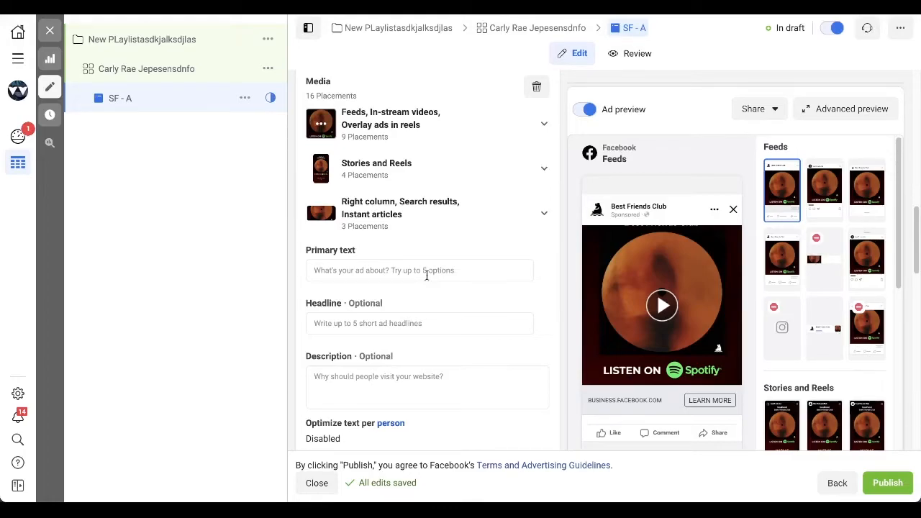
scroll(426, 274, up, 2)
scroll(428, 277, down, 1)
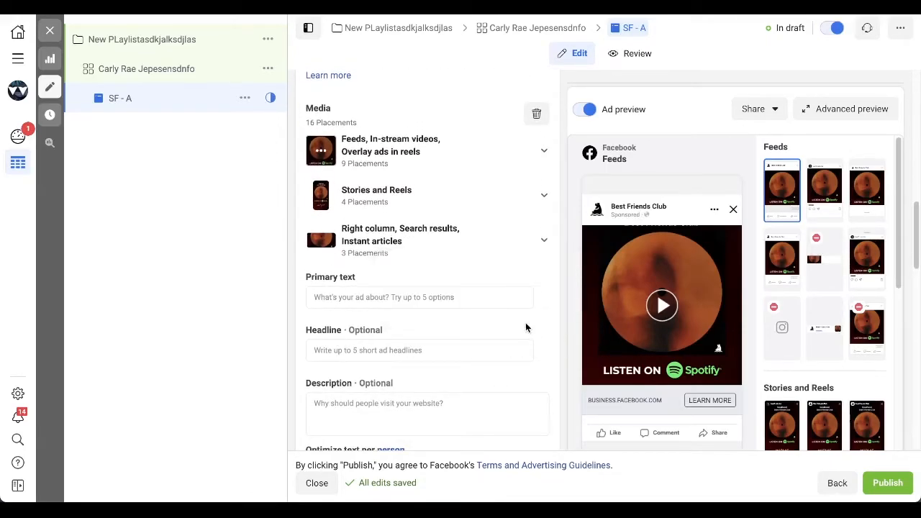
scroll(527, 325, down, 2)
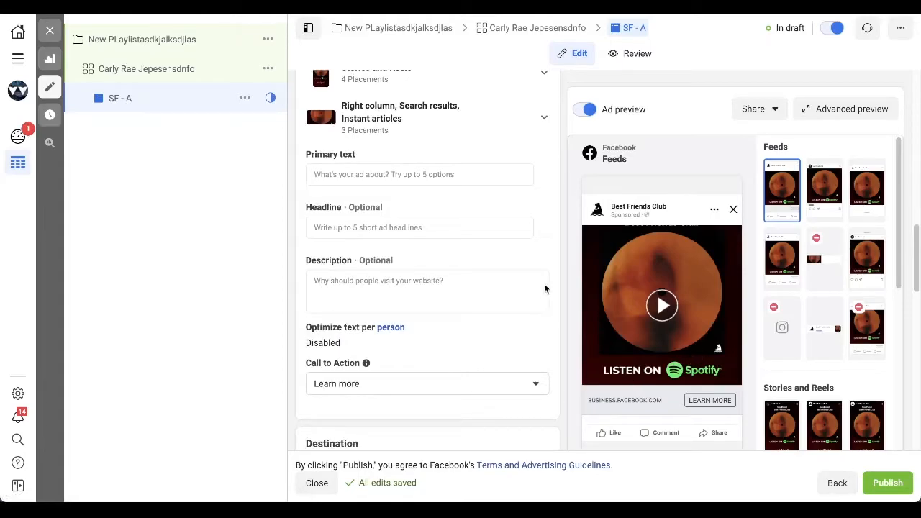
scroll(544, 289, down, 2)
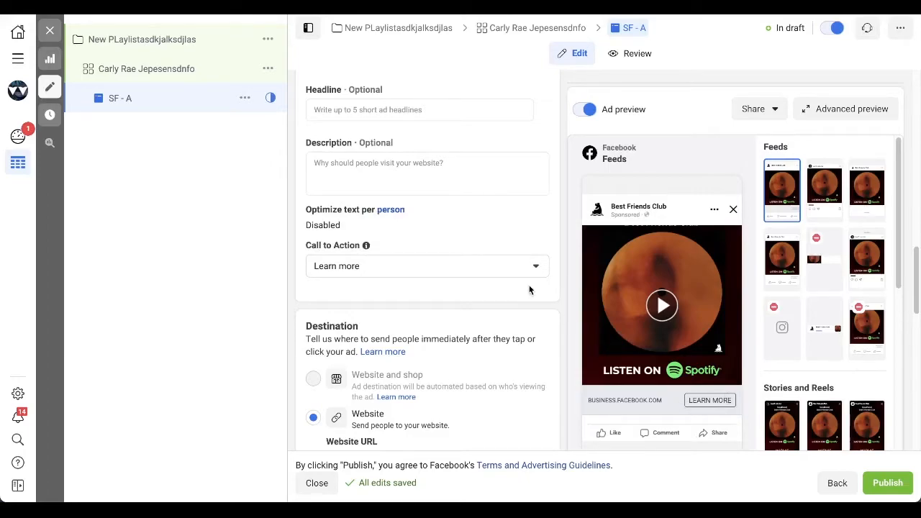
click(486, 272)
scroll(379, 377, down, 2)
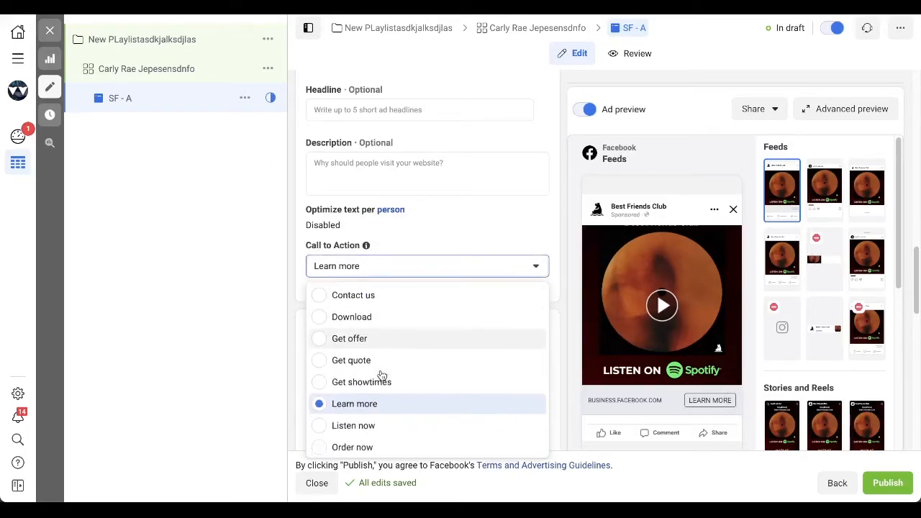
click(356, 416)
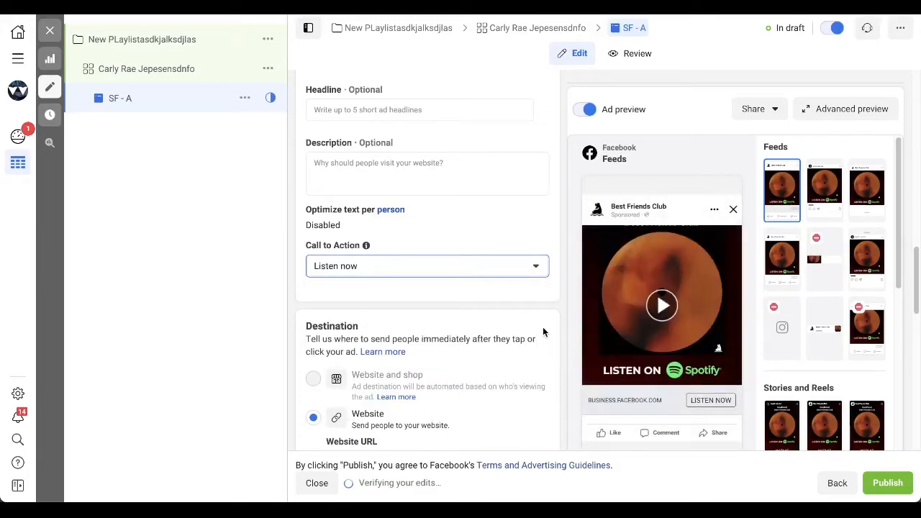
Preview how the ad looks in the Facebook Stories placement.
scroll(662, 303, down, 1)
scroll(662, 303, up, 1)
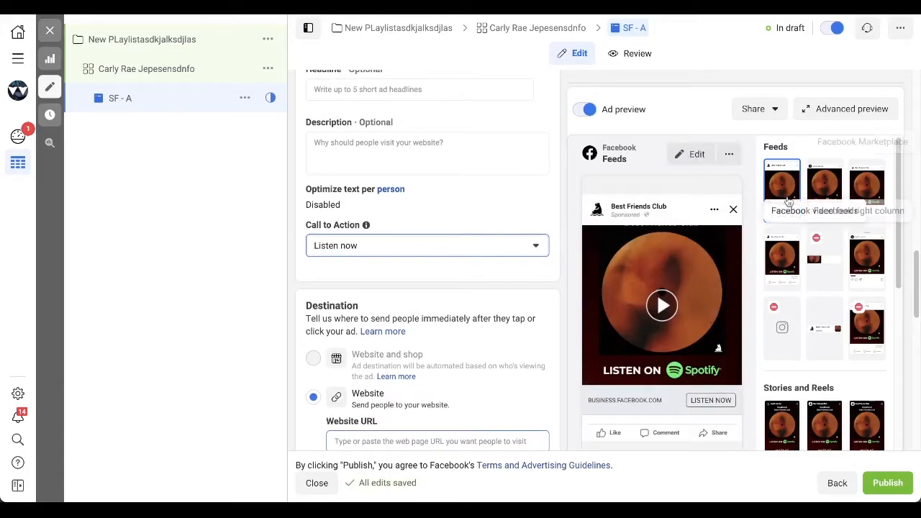
scroll(801, 346, down, 1)
scroll(801, 347, down, 1)
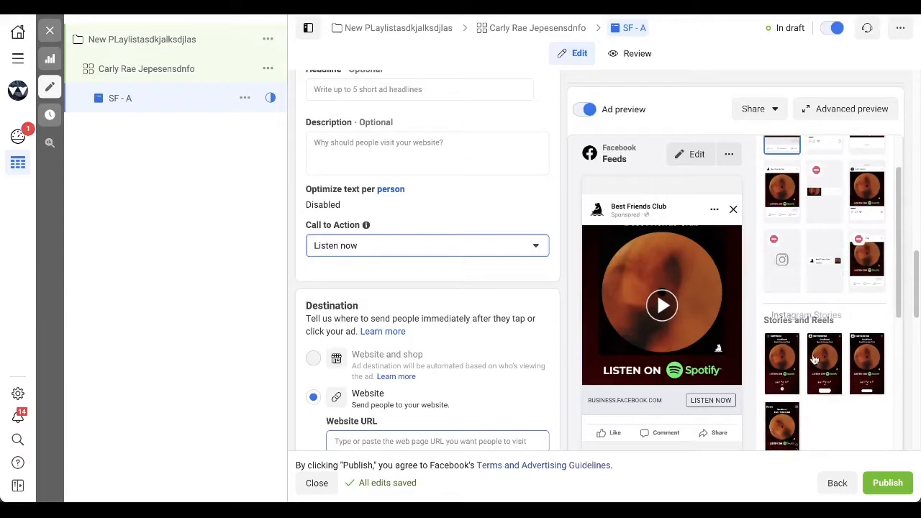
click(824, 364)
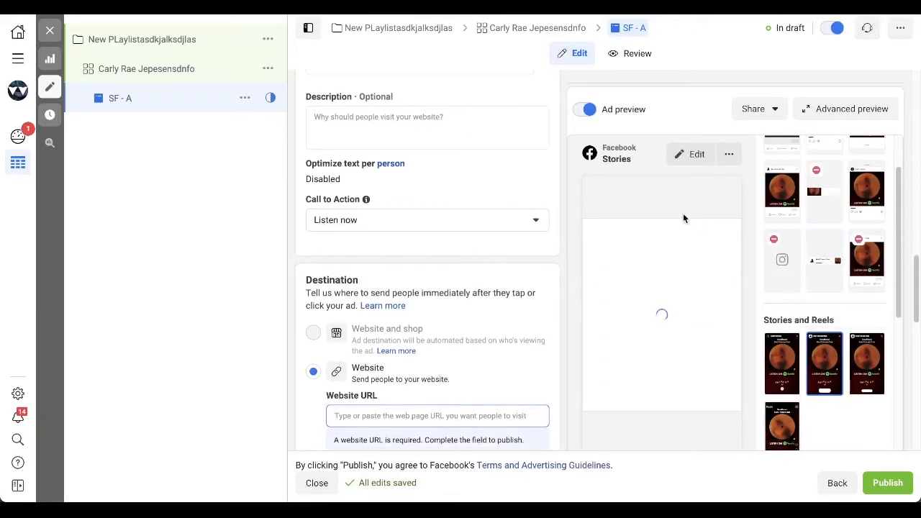
scroll(543, 248, down, 1)
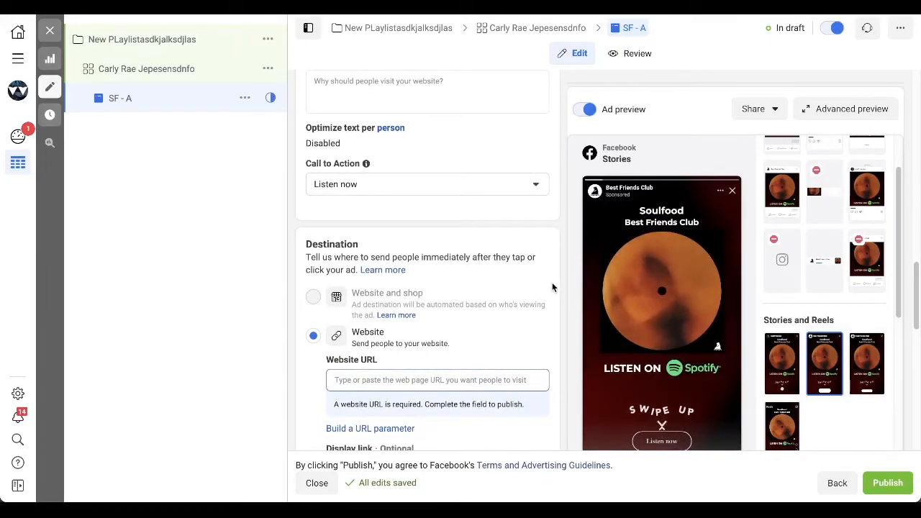
scroll(552, 282, down, 1)
scroll(432, 311, down, 2)
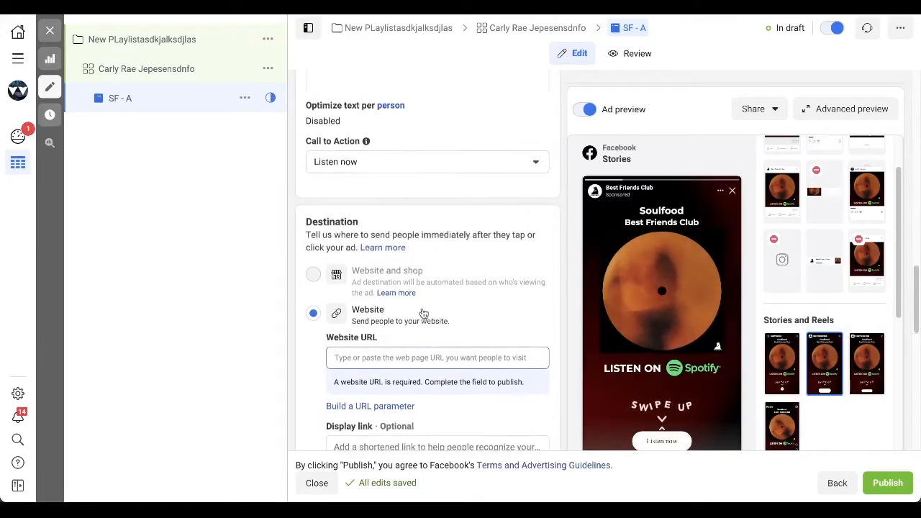
click(370, 288)
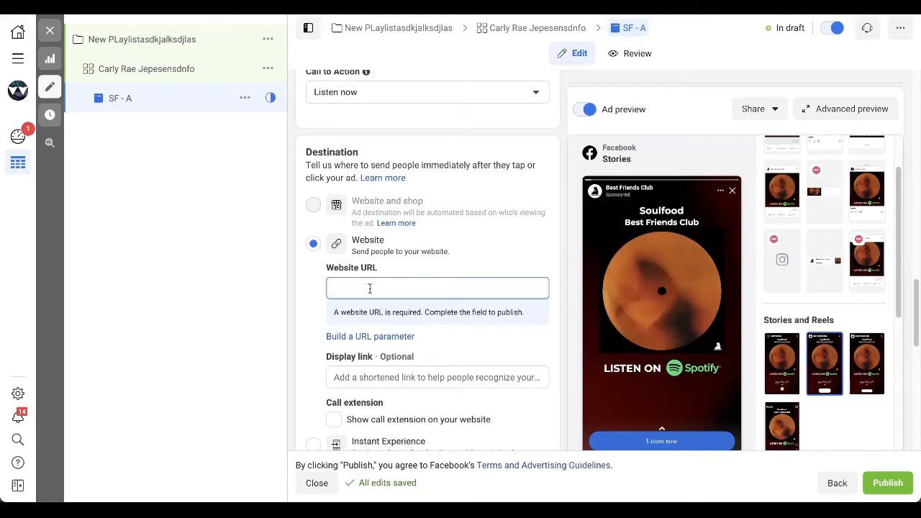
text(https)
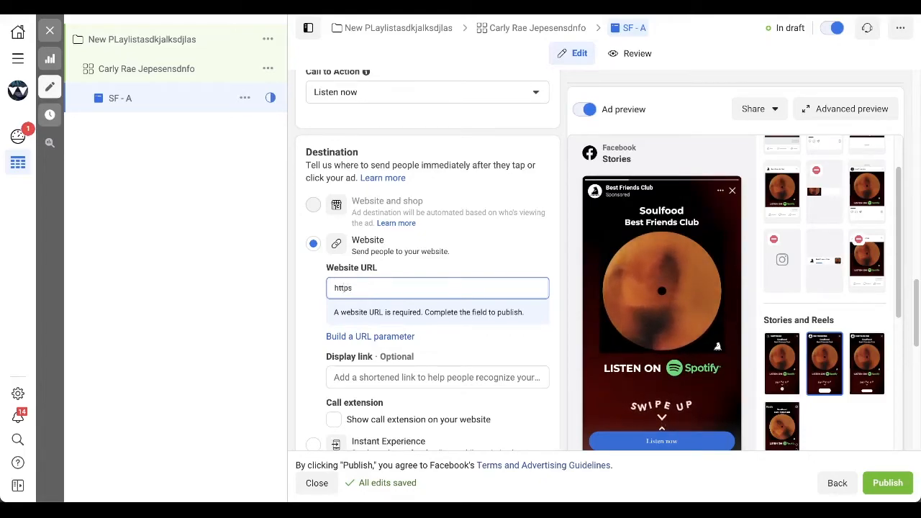
text(://www.bes)
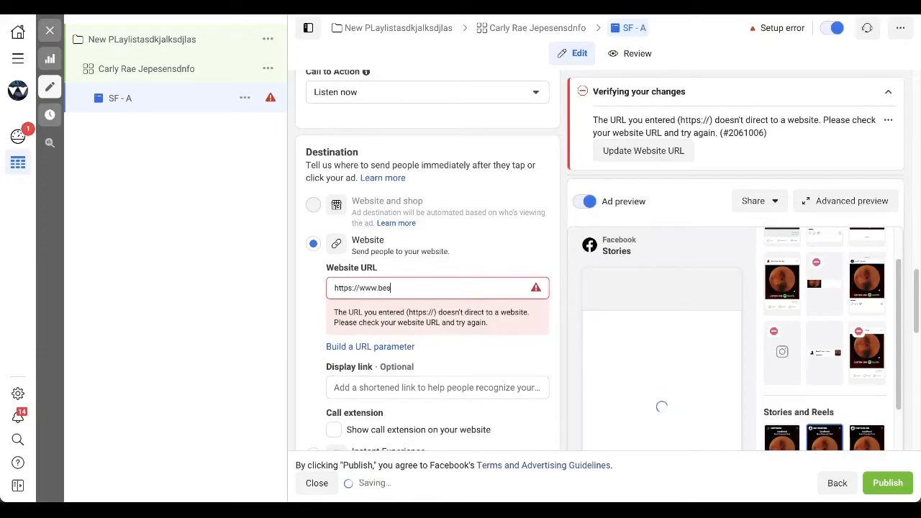
text(tfreie)
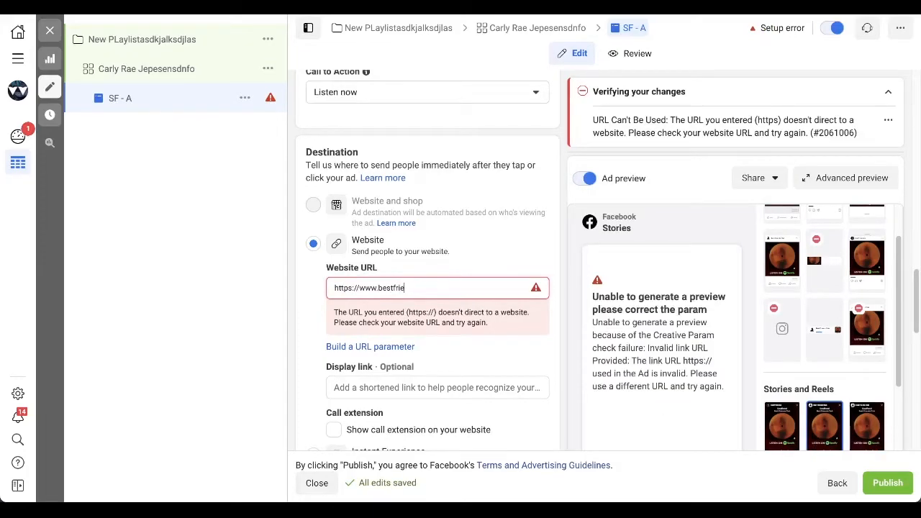
text(ndsclub.ca/music/soulfood)
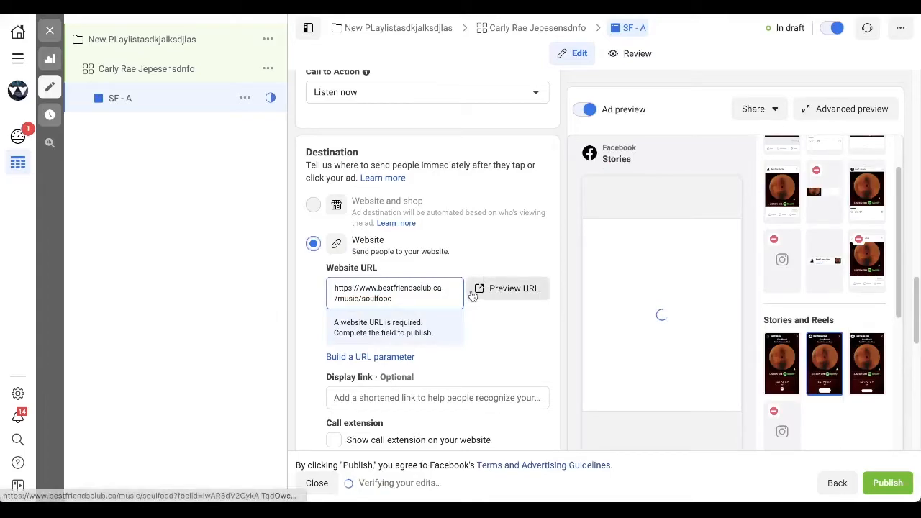
Review the ad's remaining destination options, languages and tracking settings, and preview the website URL.
scroll(480, 317, down, 3)
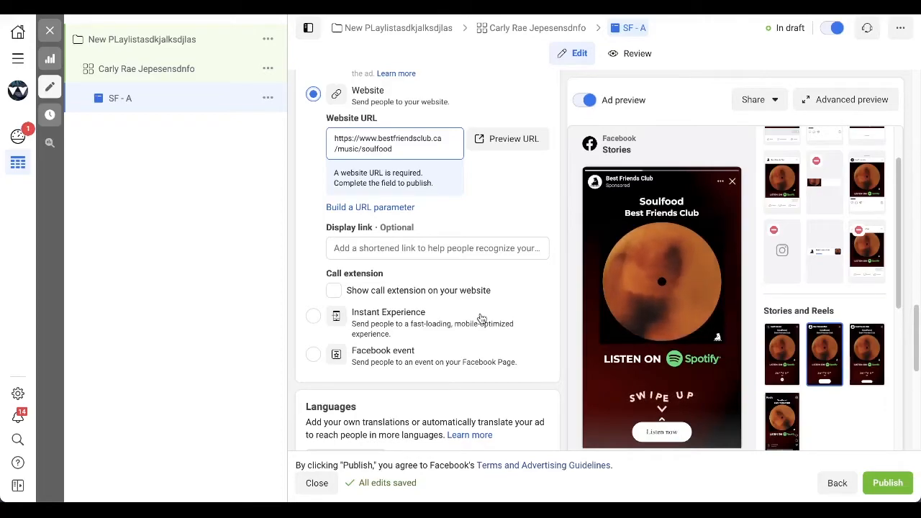
scroll(482, 318, down, 3)
scroll(481, 318, down, 2)
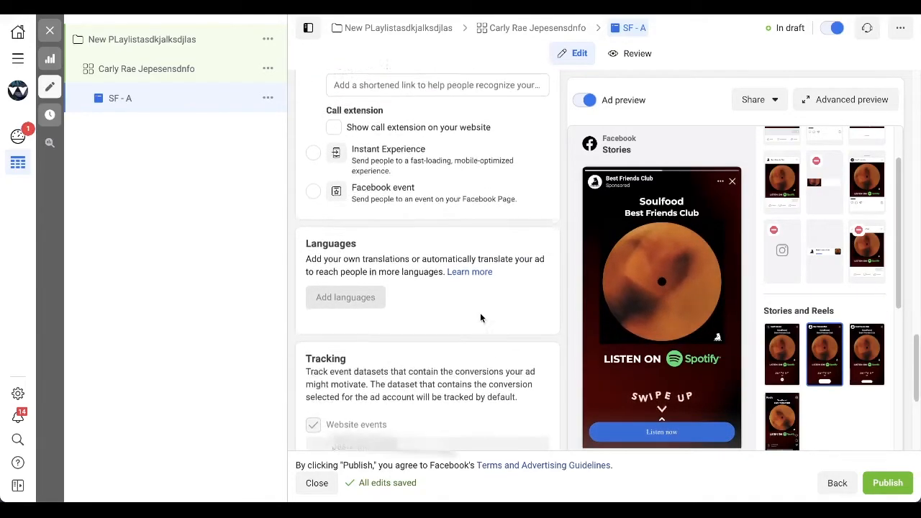
scroll(481, 317, down, 2)
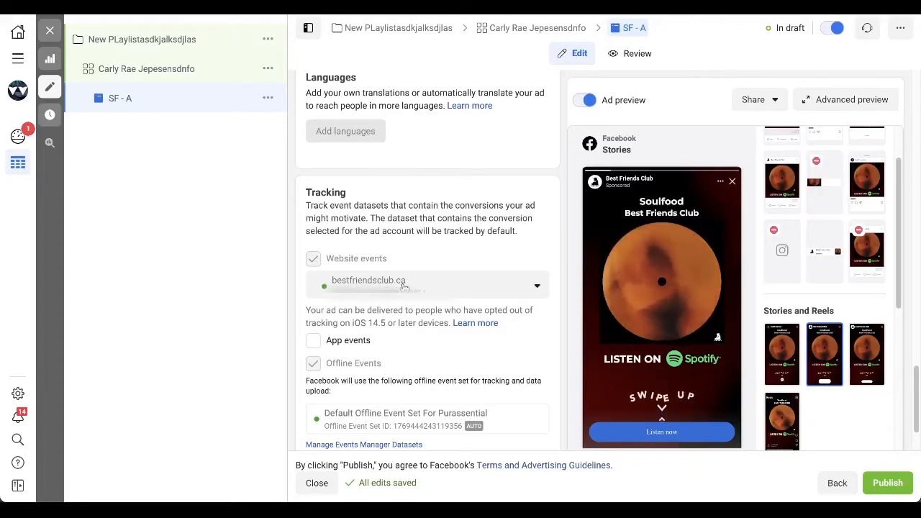
scroll(403, 286, down, 1)
scroll(404, 288, up, 3)
scroll(403, 288, up, 5)
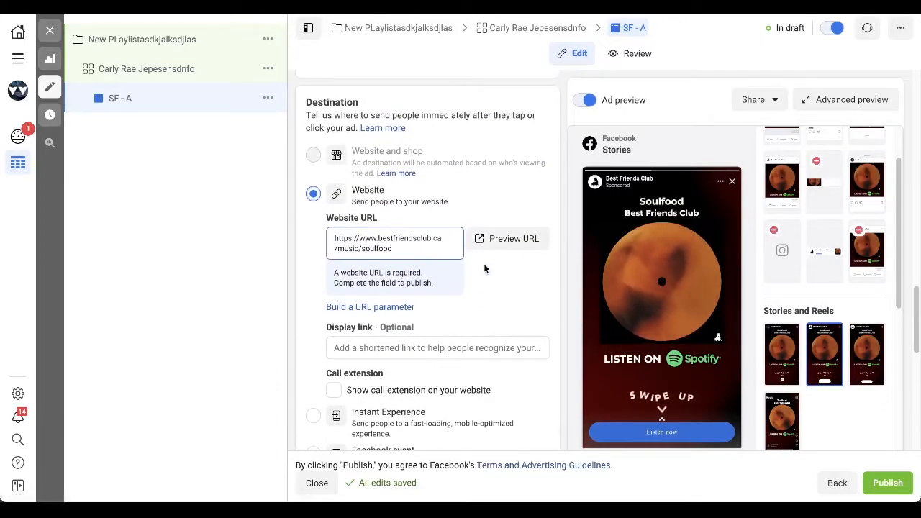
click(506, 245)
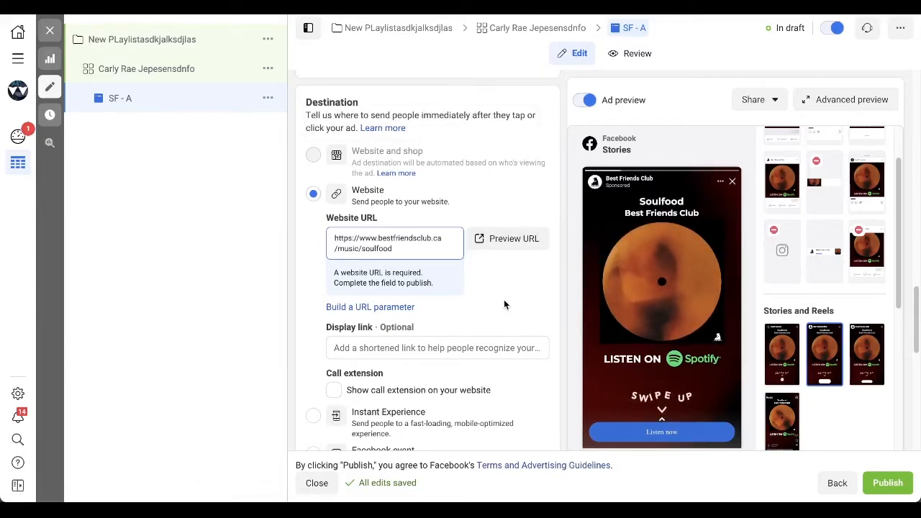
Close the ad editor and go from the campaign New PLaylistasdkjalksdjlas through its ad set to the list of ads.
scroll(504, 304, up, 2)
scroll(506, 306, up, 15)
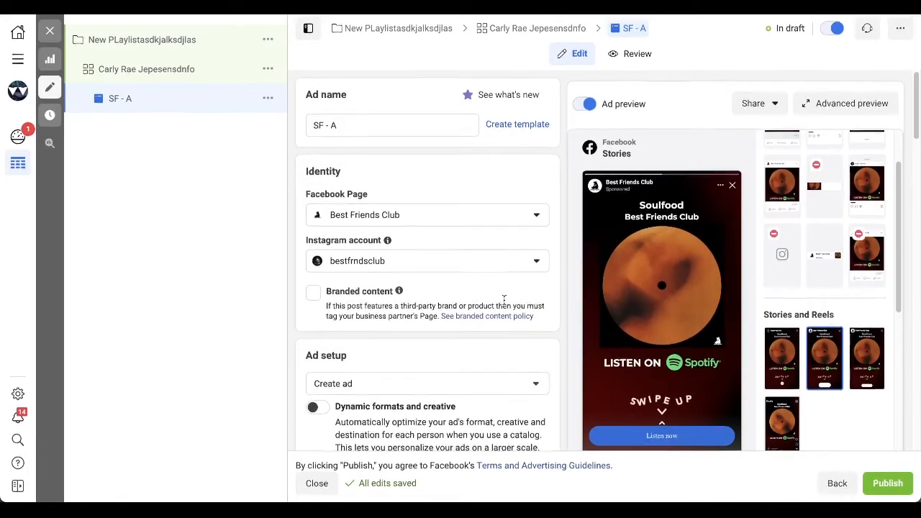
click(50, 30)
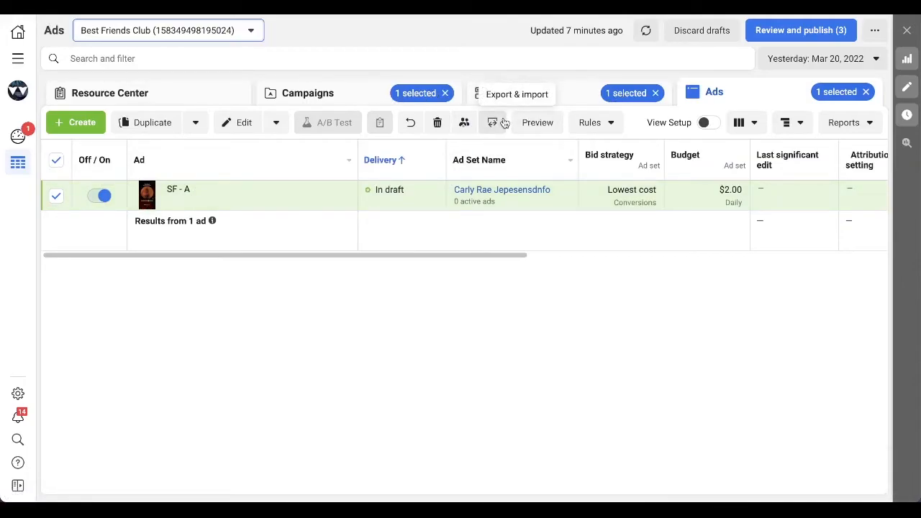
click(346, 93)
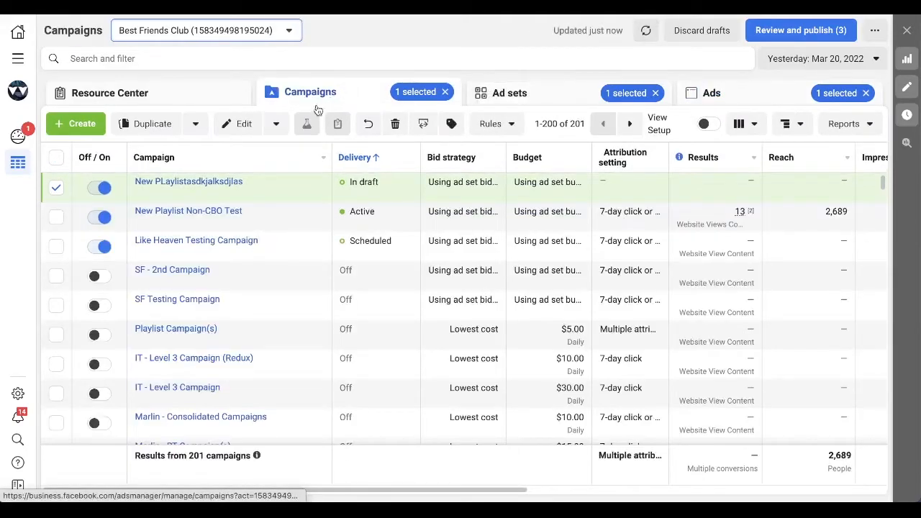
click(179, 181)
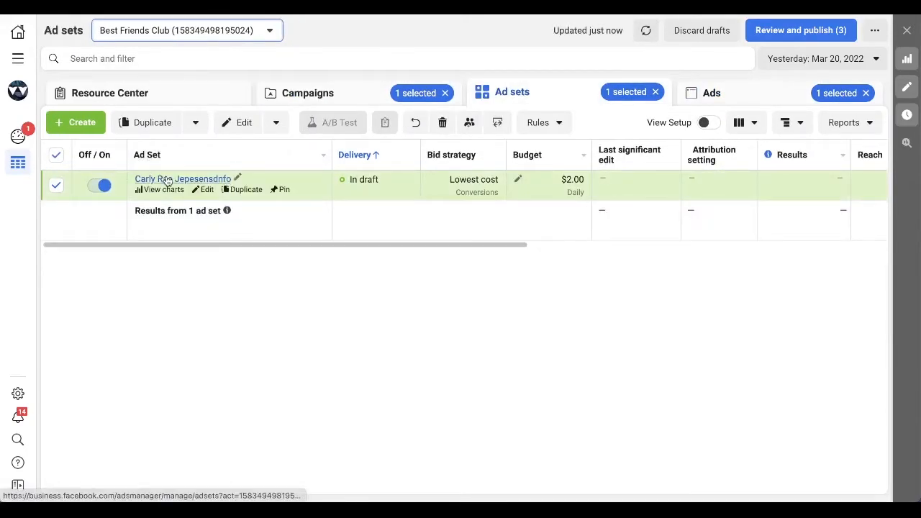
click(167, 179)
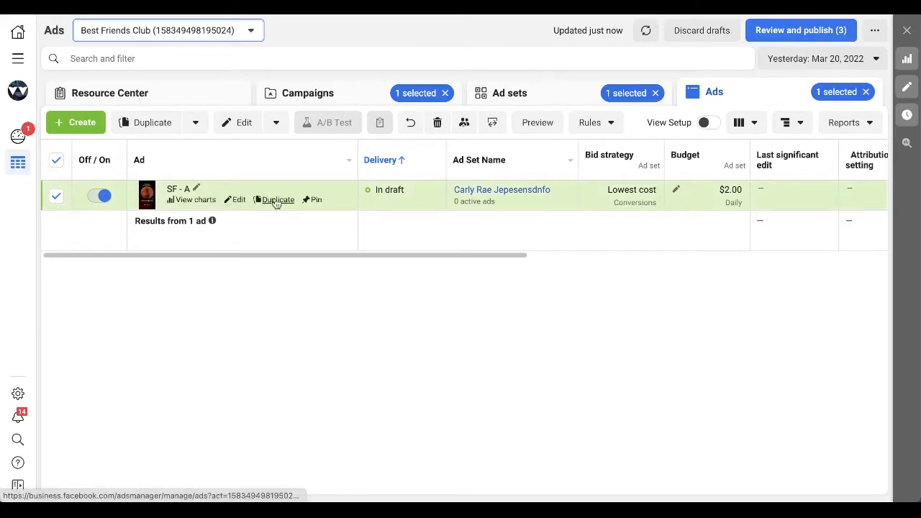
Duplicate the SF - A ad into the original campaign with 2 copies and close the editor for the new ads.
click(275, 201)
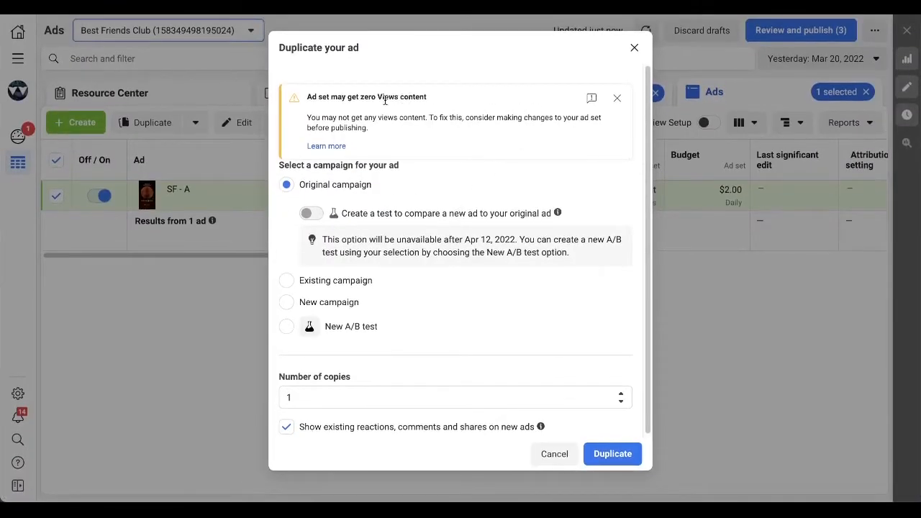
drag(312, 96, 416, 100)
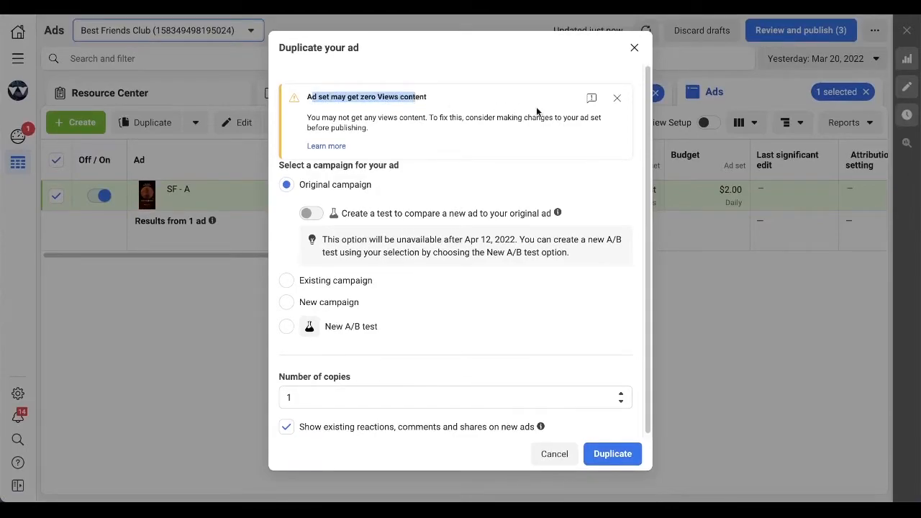
click(617, 98)
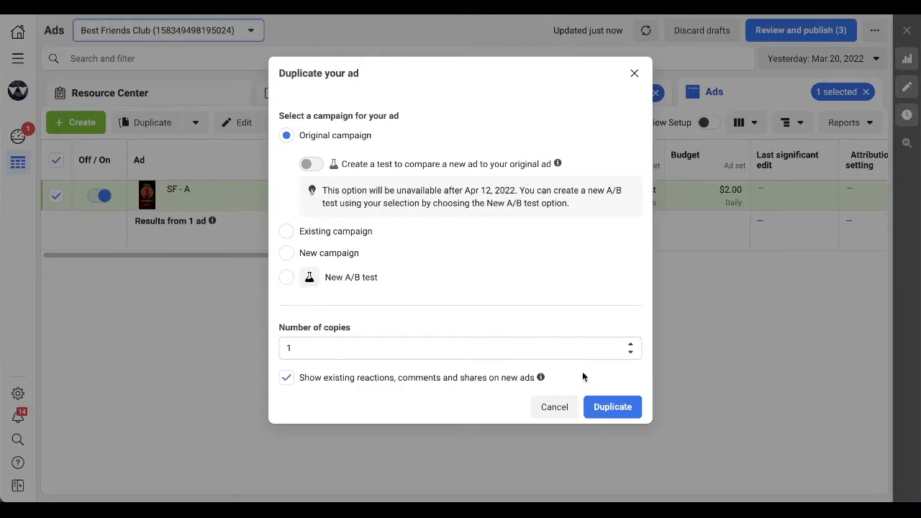
click(630, 346)
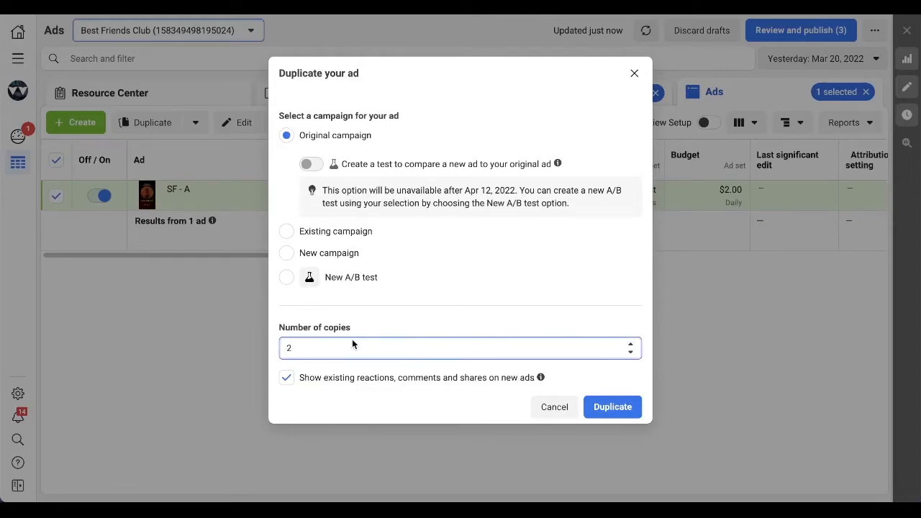
click(603, 406)
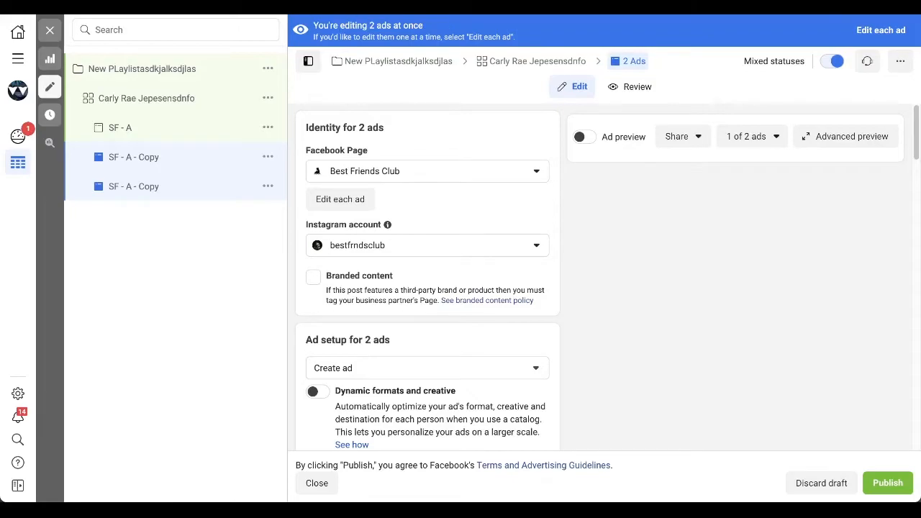
click(51, 30)
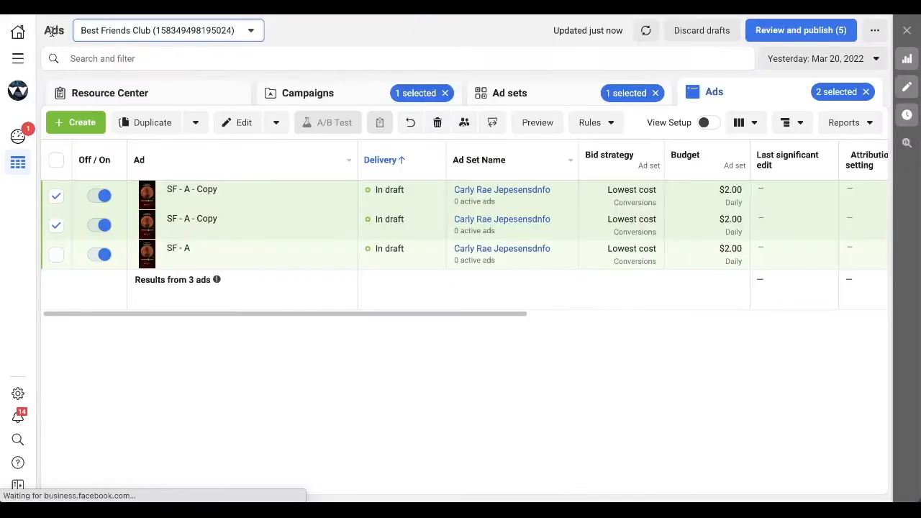
Deselect both SF - A - Copy ads, edit the second one in the list and rename it SF - B.
click(57, 199)
click(56, 226)
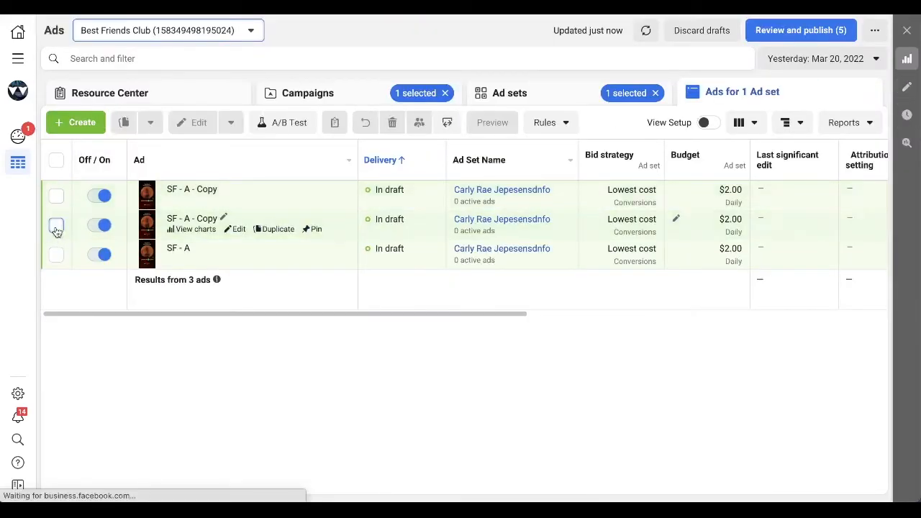
click(238, 228)
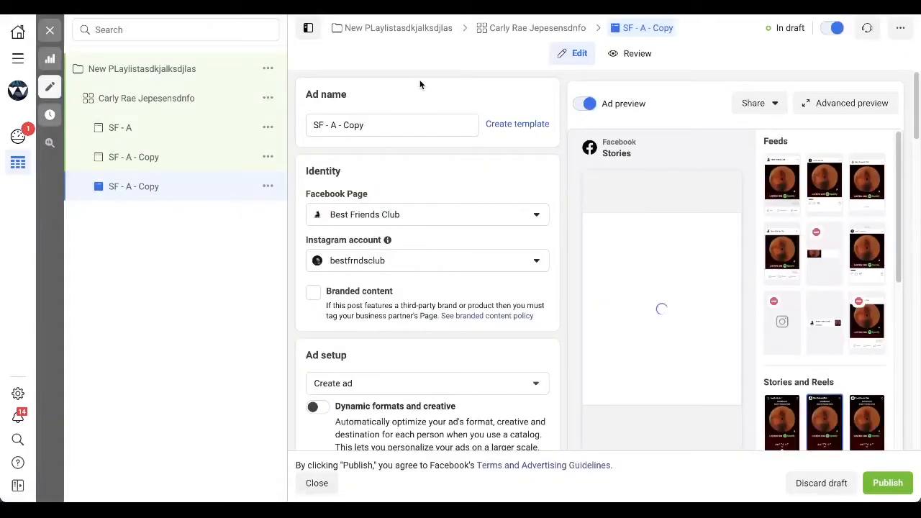
drag(330, 125, 357, 122)
key(BackSpace)
key(Delete)
text(V)
key(BackSpace)
text(B)
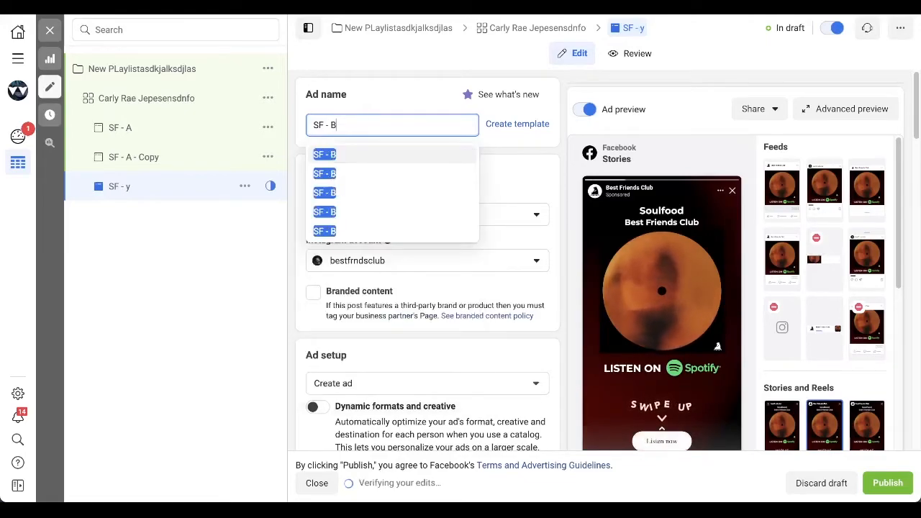
click(378, 88)
Remove all media from the SF - B ad's creative after checking its remaining settings down to the destination.
scroll(401, 213, down, 1)
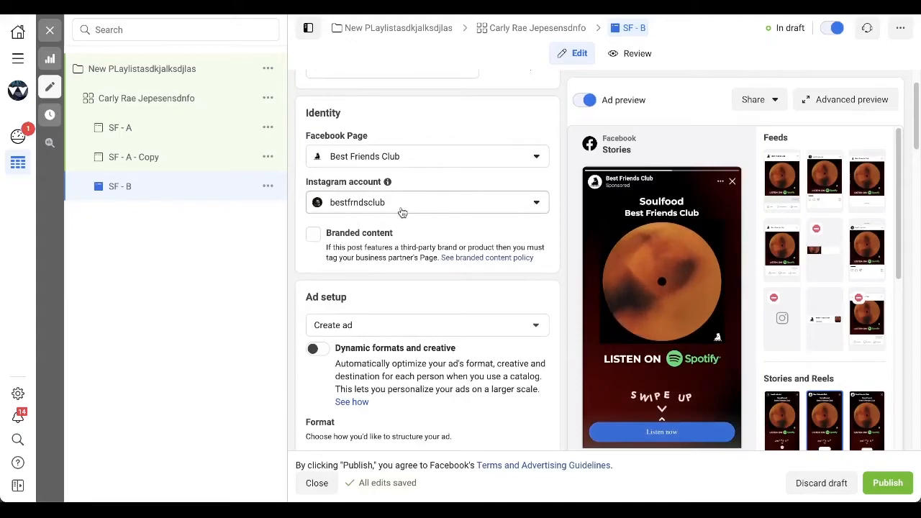
scroll(402, 213, down, 1)
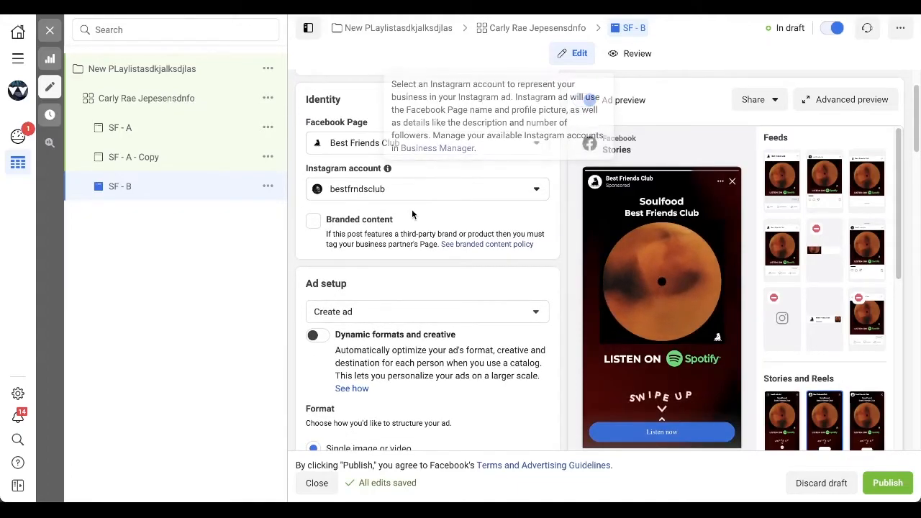
scroll(412, 209, down, 5)
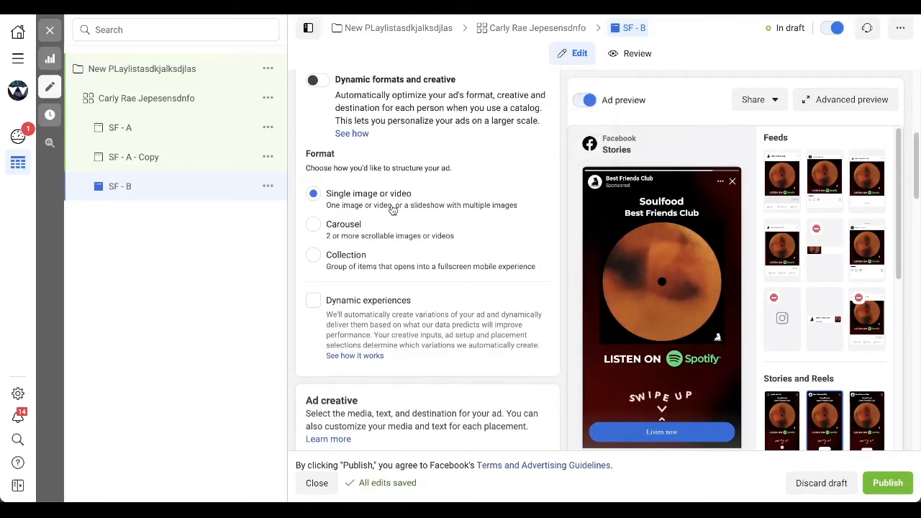
scroll(360, 208, down, 5)
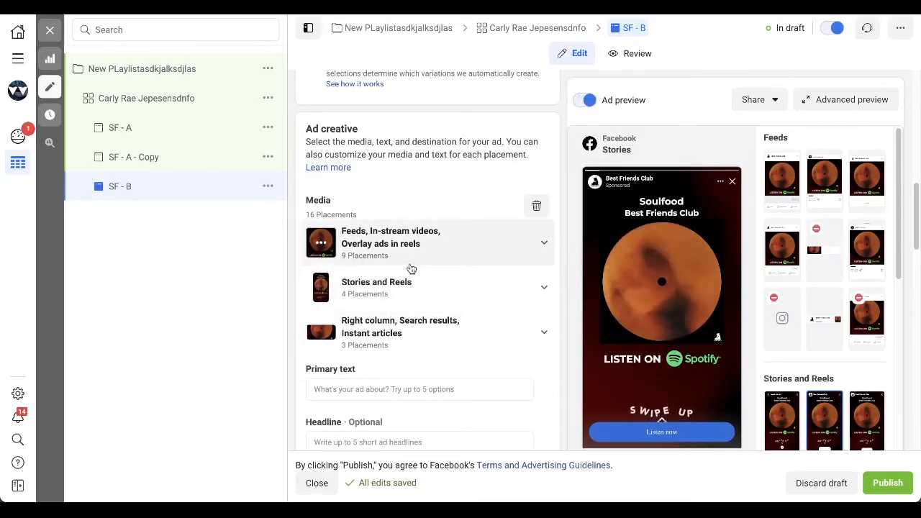
scroll(411, 268, down, 3)
scroll(411, 269, down, 4)
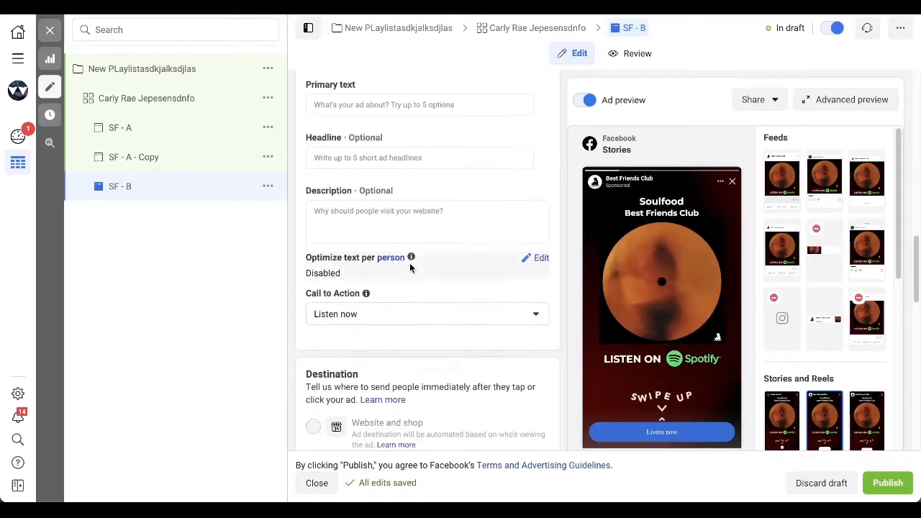
scroll(399, 328, down, 1)
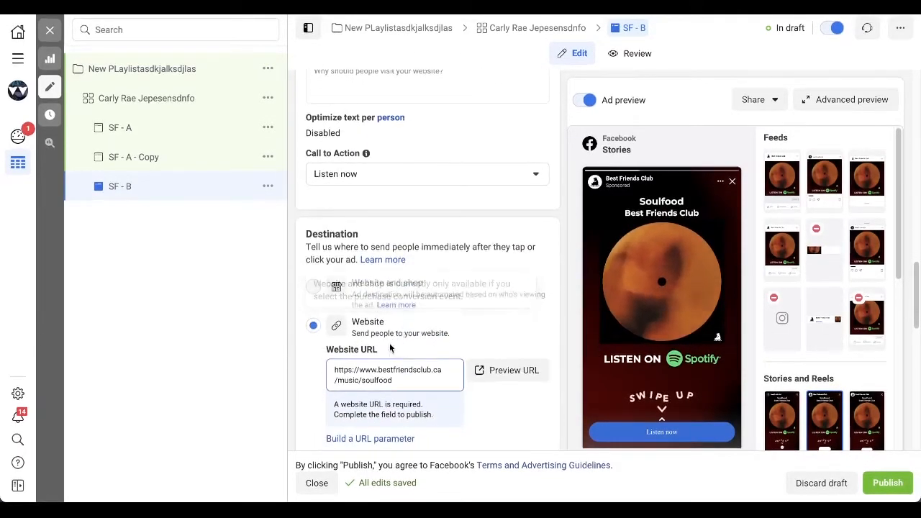
scroll(390, 371, up, 6)
scroll(389, 371, up, 2)
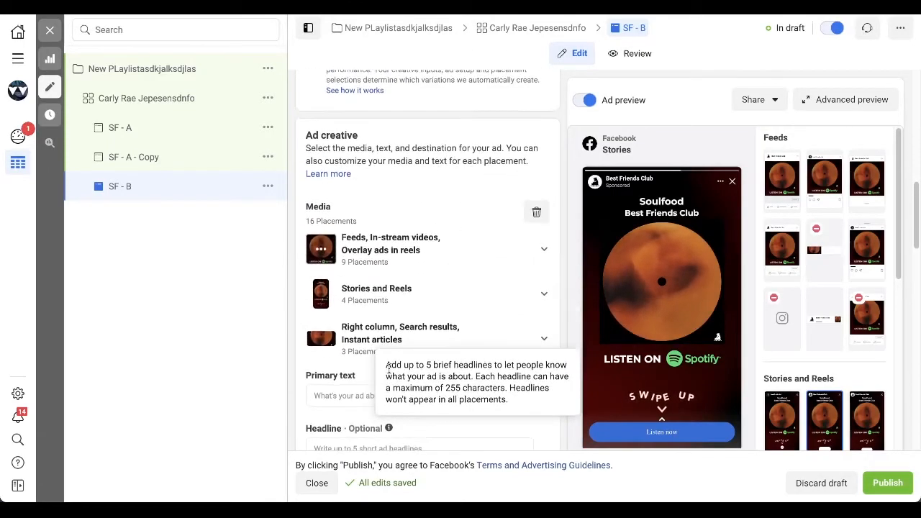
click(536, 213)
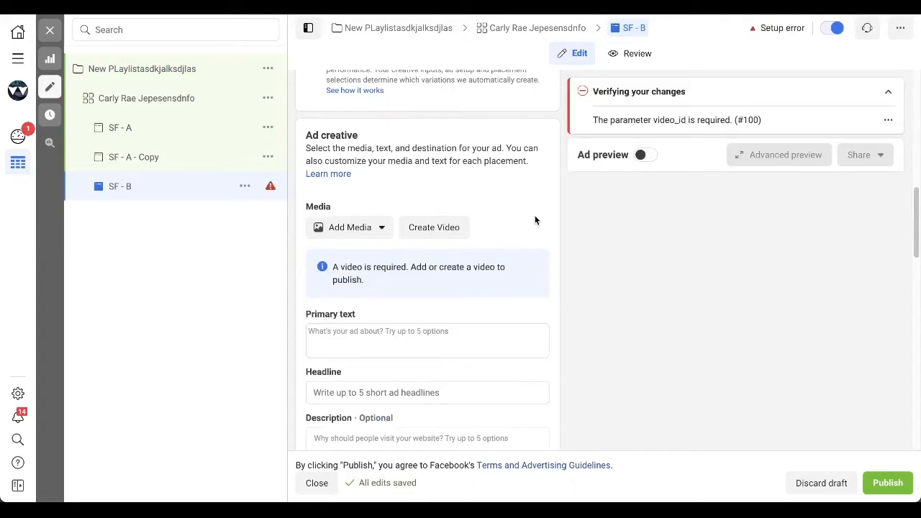
Add the business video SF - B.mp4 from Test Spotify Conversion Ads as the ad's media and continue to cropping.
click(378, 227)
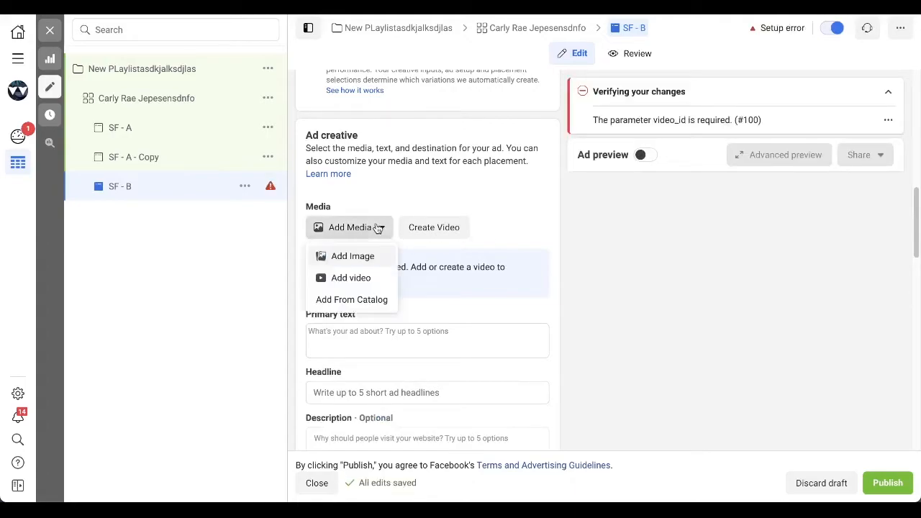
click(353, 278)
click(331, 101)
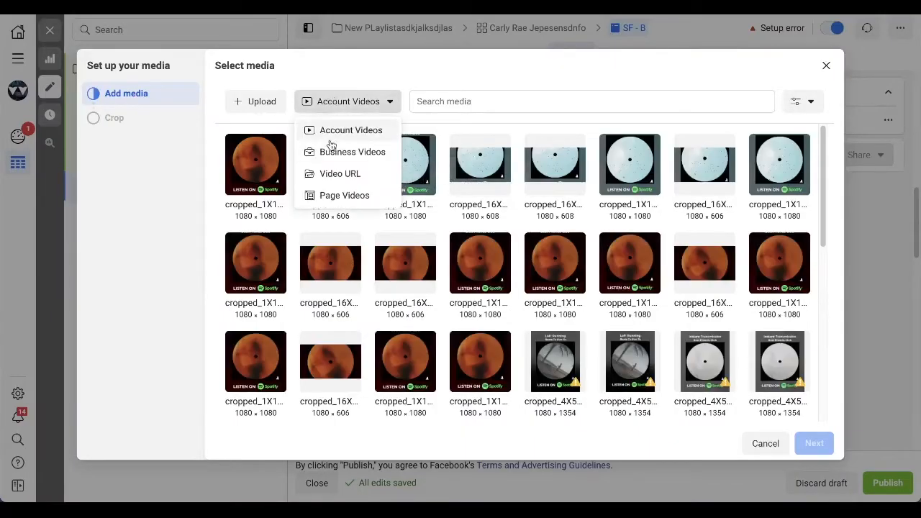
click(331, 149)
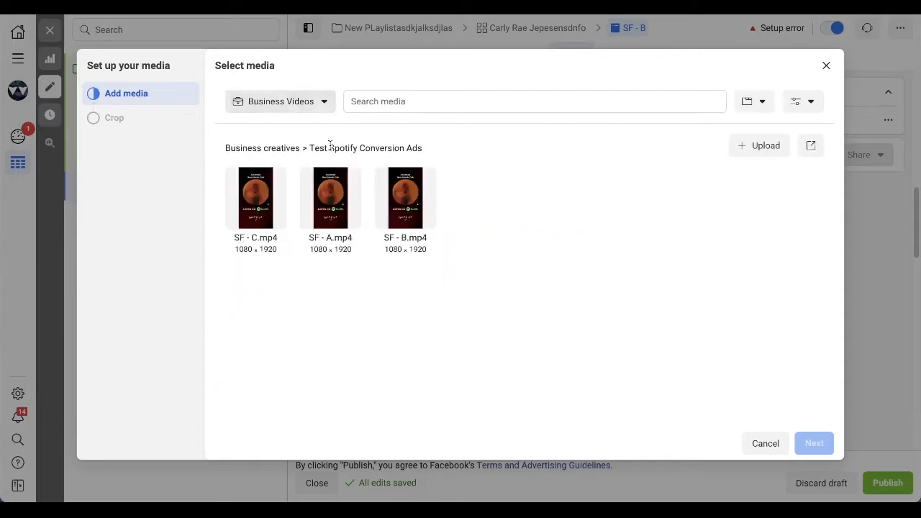
click(423, 191)
click(814, 444)
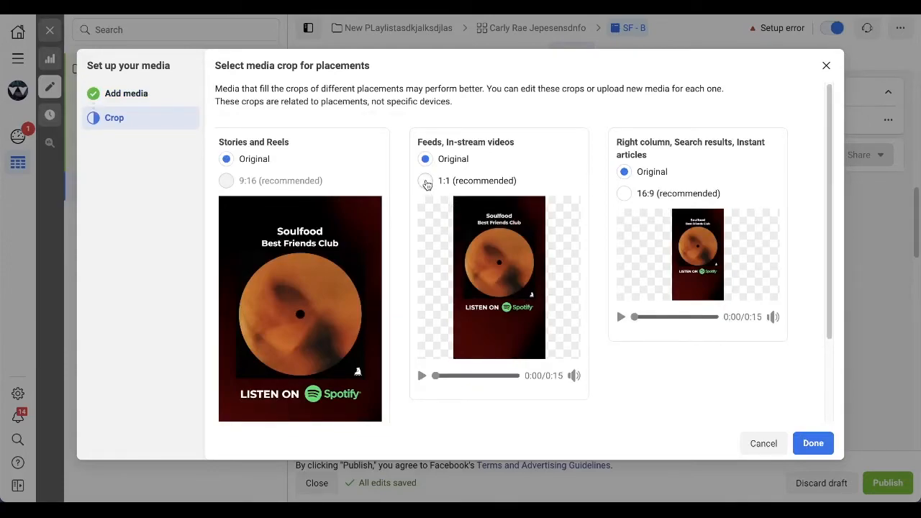
Crop the video to 1:1 for feeds and in-stream videos, positioning the frame over the record artwork and the LISTEN ON Spotify line.
click(426, 181)
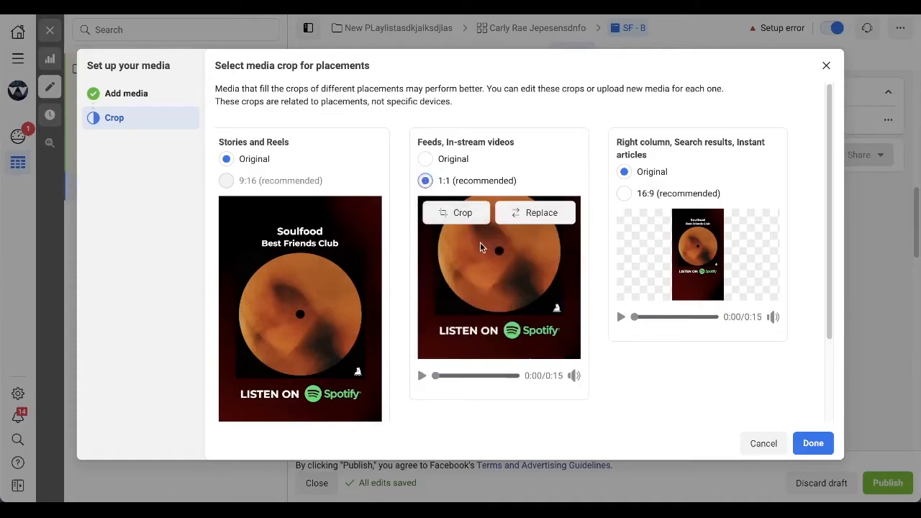
click(461, 213)
drag(528, 211, 589, 196)
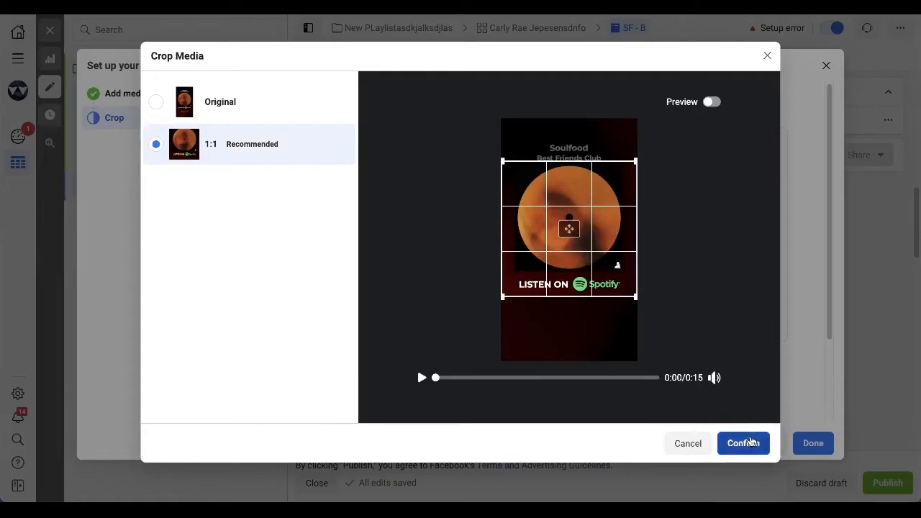
click(745, 444)
Crop the video to 16:9 for the right column, search results and instant articles placements, and finish the media setup.
click(625, 194)
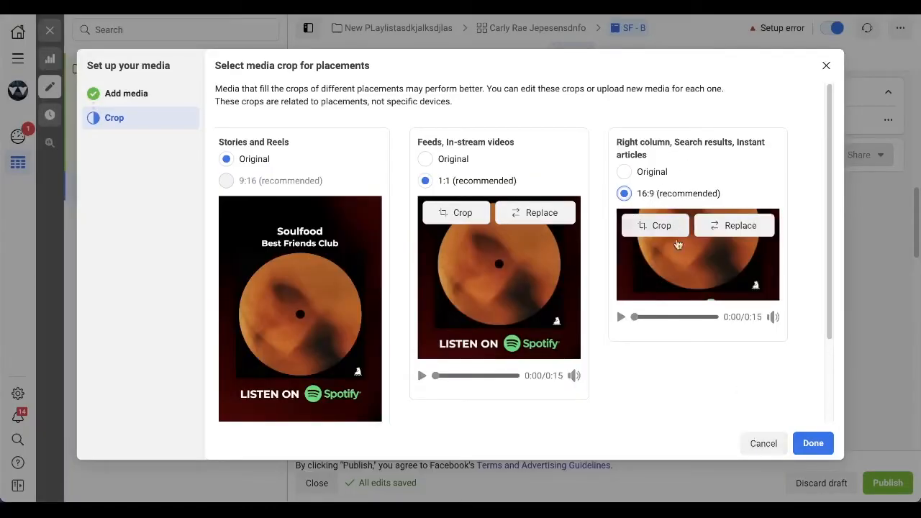
click(657, 227)
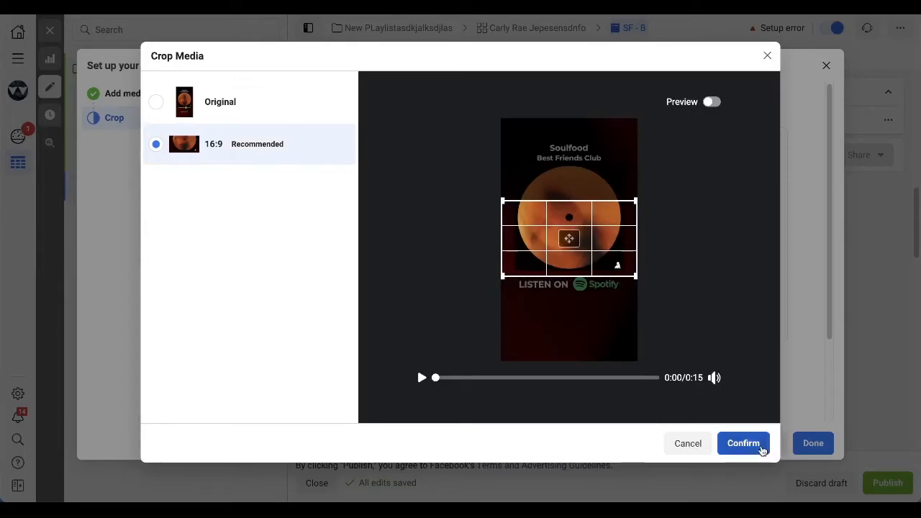
click(757, 443)
click(813, 443)
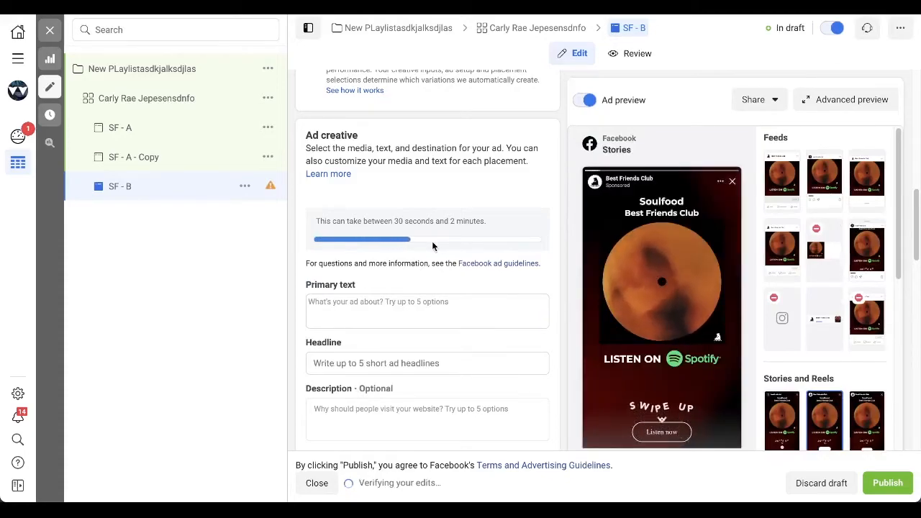
Close the SF - B ad, open the remaining SF - A - Copy ad for editing and rename it SF - C.
click(50, 29)
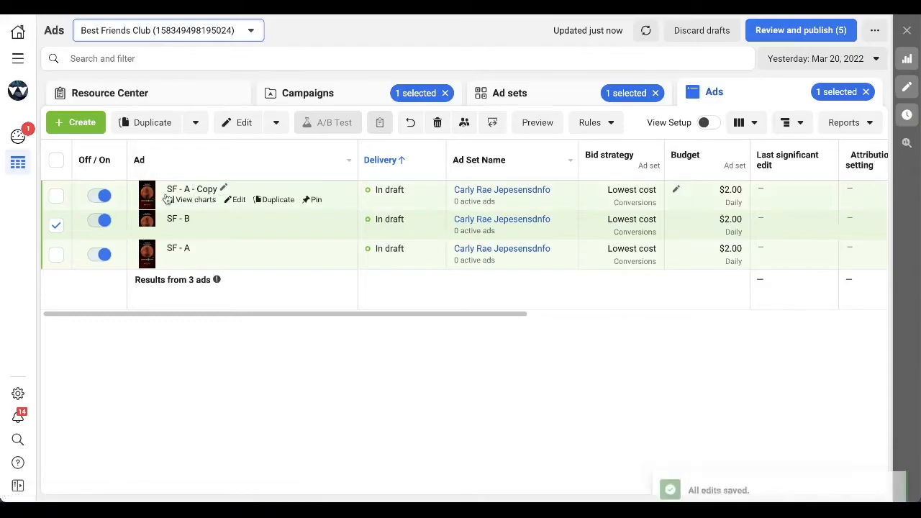
click(56, 225)
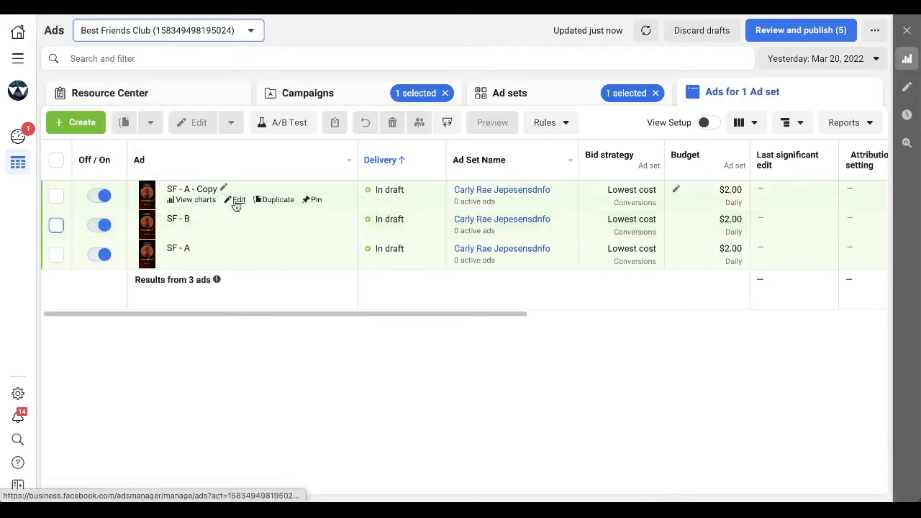
click(238, 200)
drag(333, 125, 427, 123)
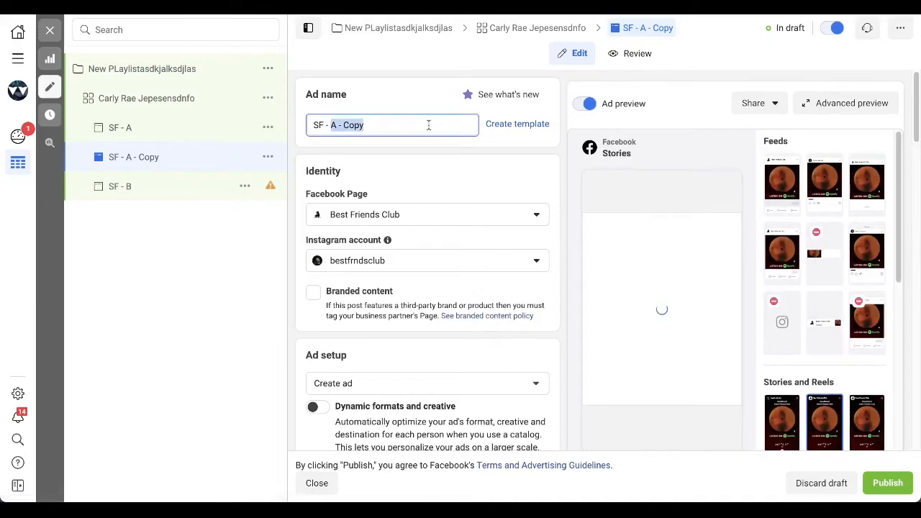
text(C)
Remove all media from the SF - C ad's creative and close the ad editor.
scroll(544, 212, down, 3)
scroll(544, 212, down, 5)
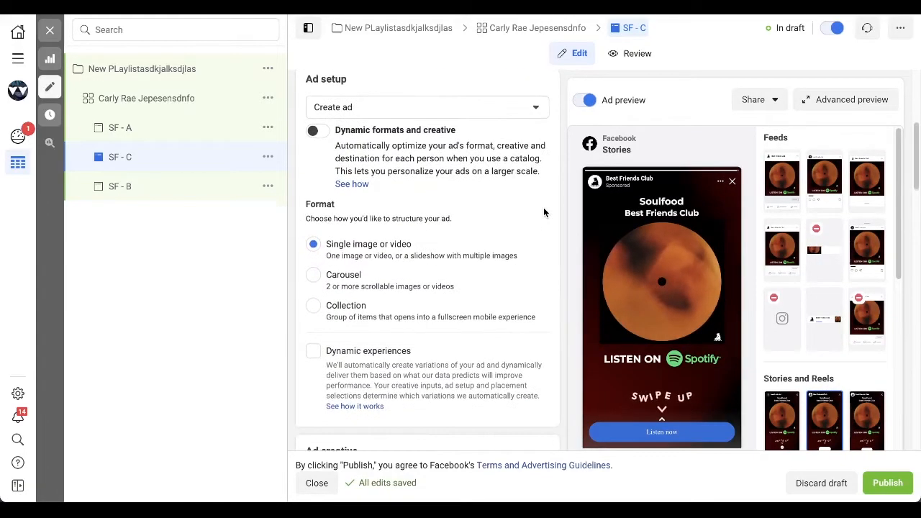
scroll(545, 213, down, 2)
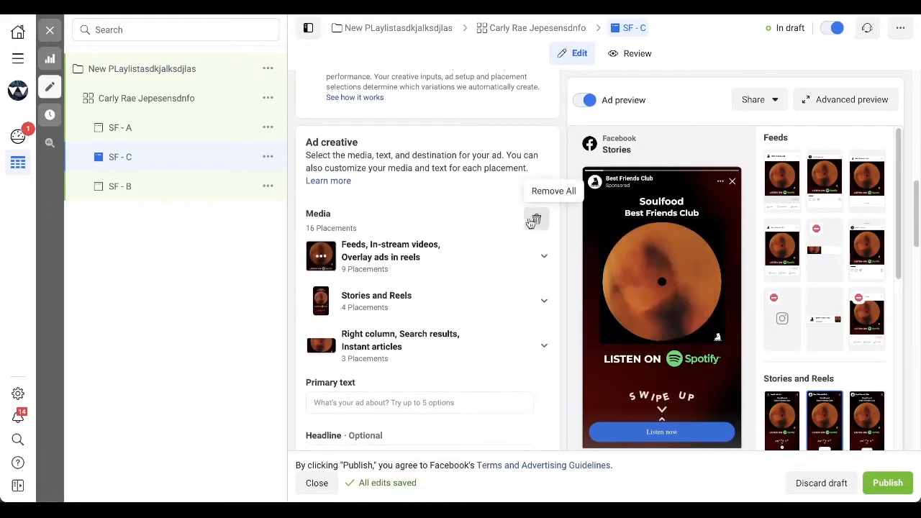
click(536, 219)
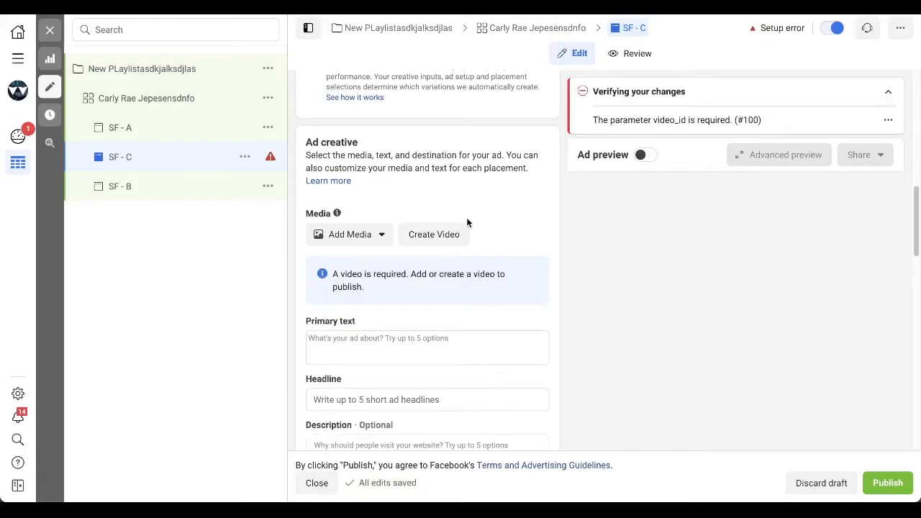
click(354, 236)
click(355, 236)
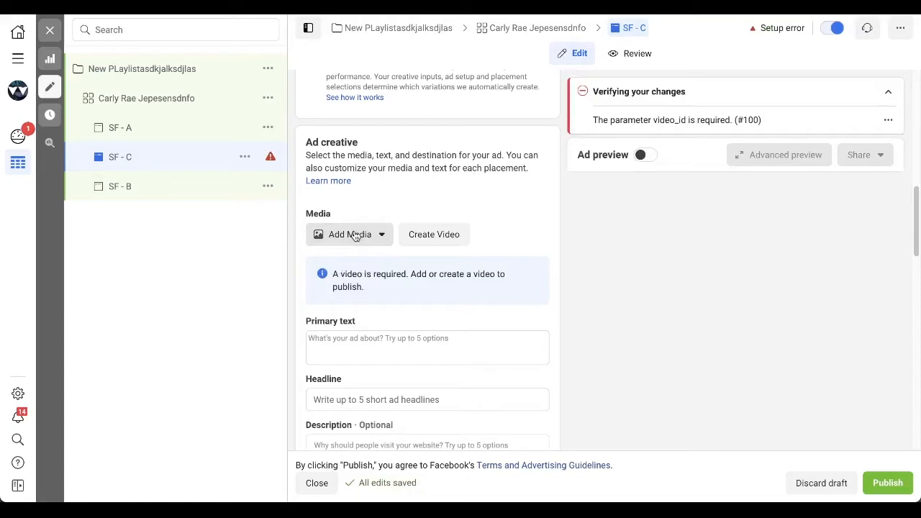
scroll(374, 231, down, 4)
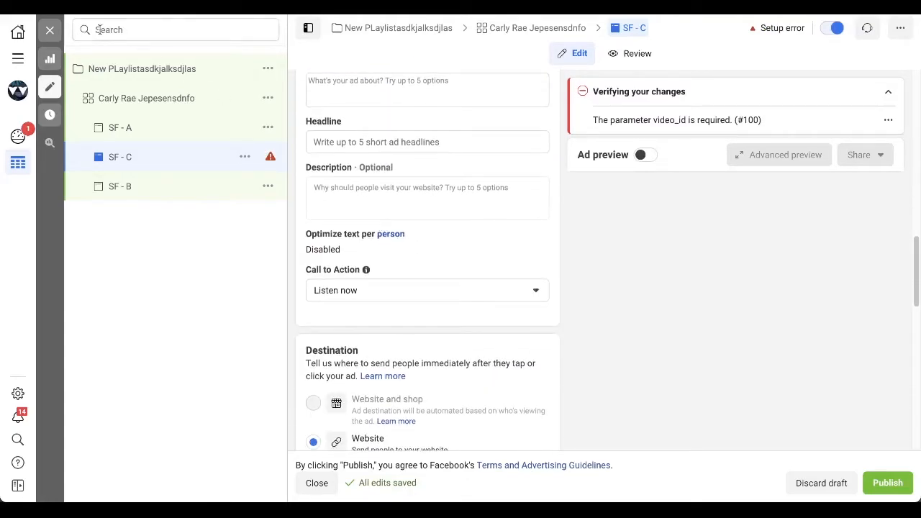
click(50, 29)
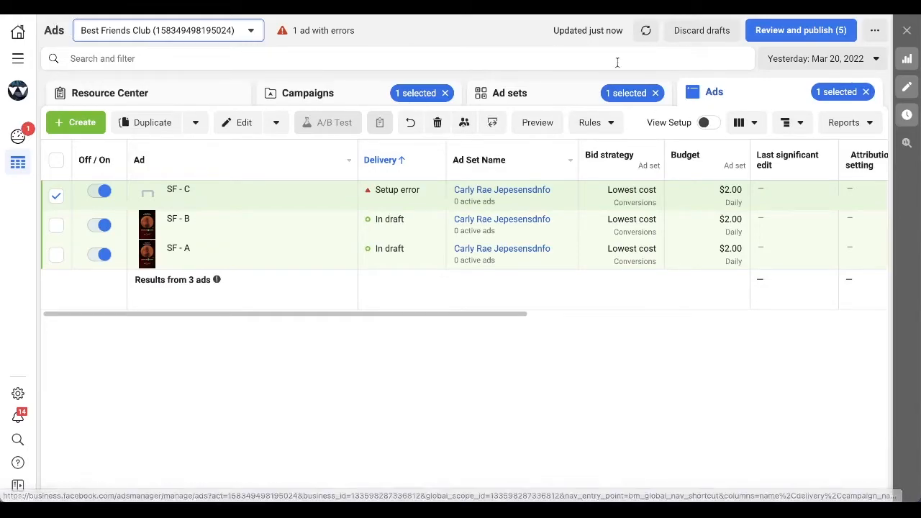
Duplicate the Carly Rae Jepesensdnfo ad set within the original campaign with 1 copy.
click(545, 94)
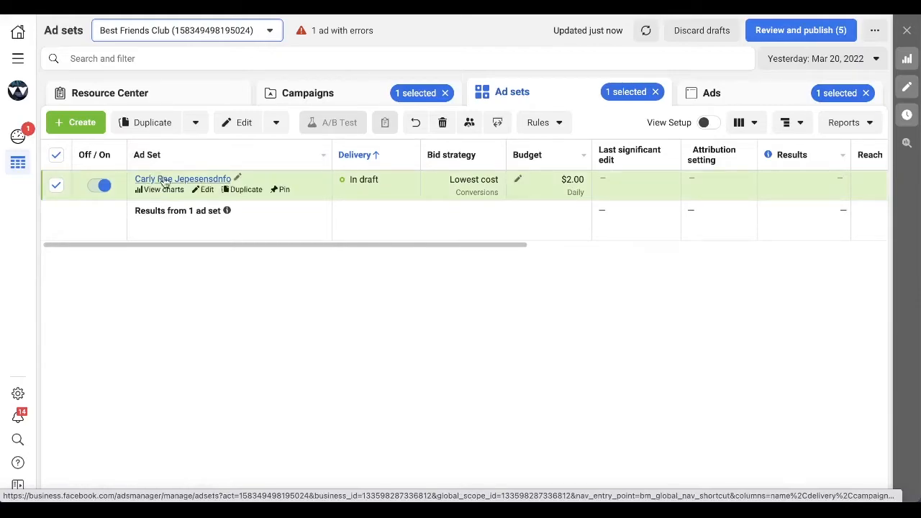
click(234, 190)
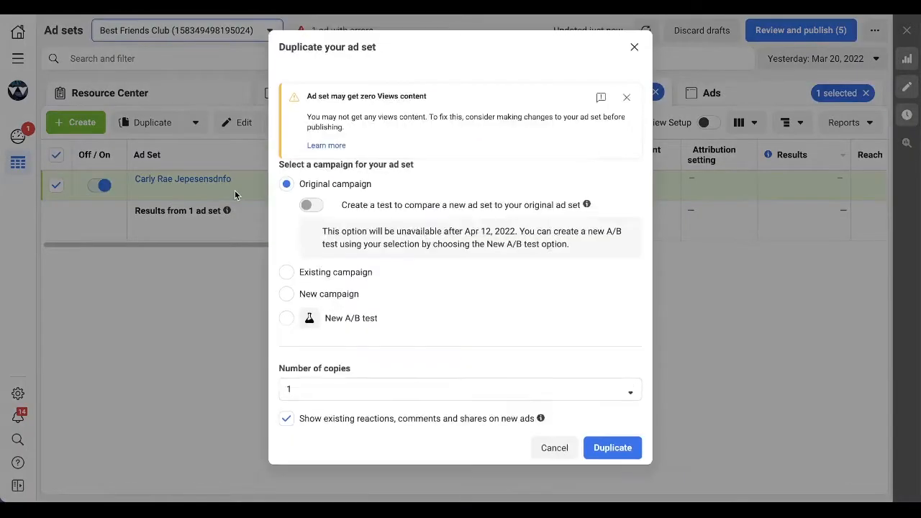
click(606, 454)
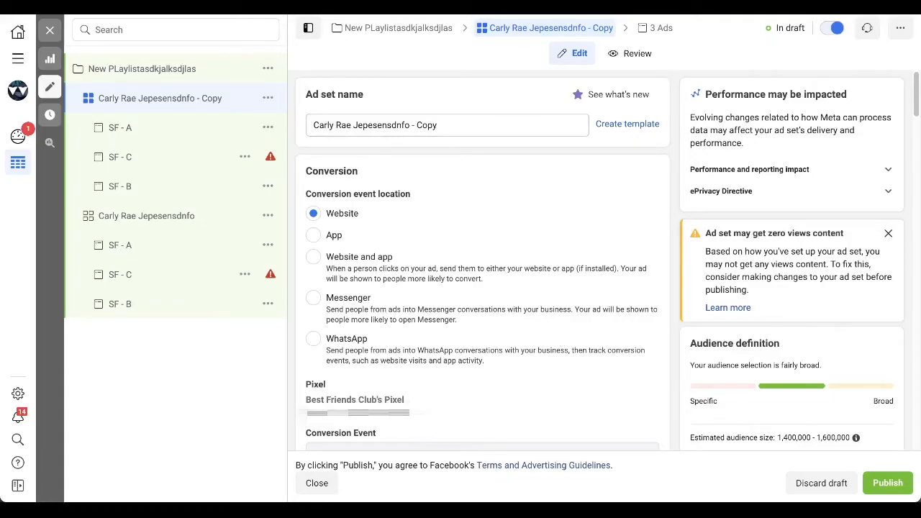
Rename the duplicated ad set as Taylor Swift.
triple_click(433, 125)
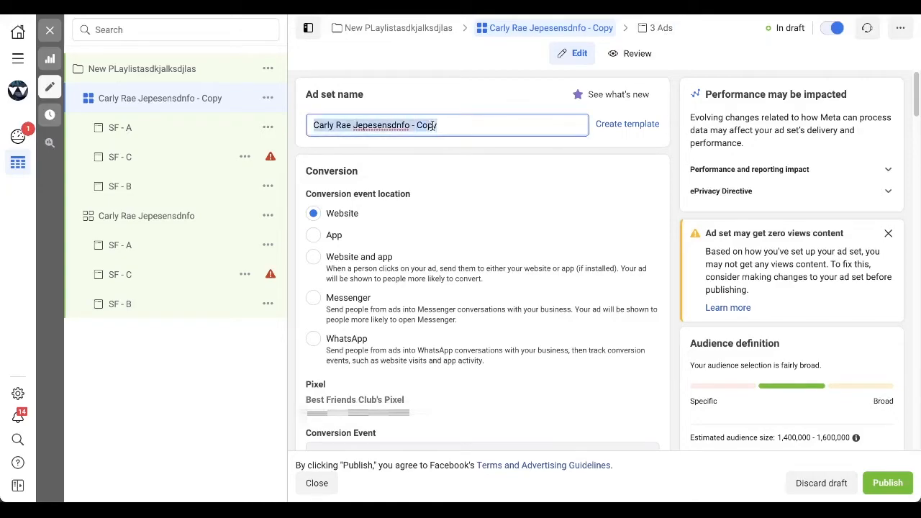
text(Taylor Swift)
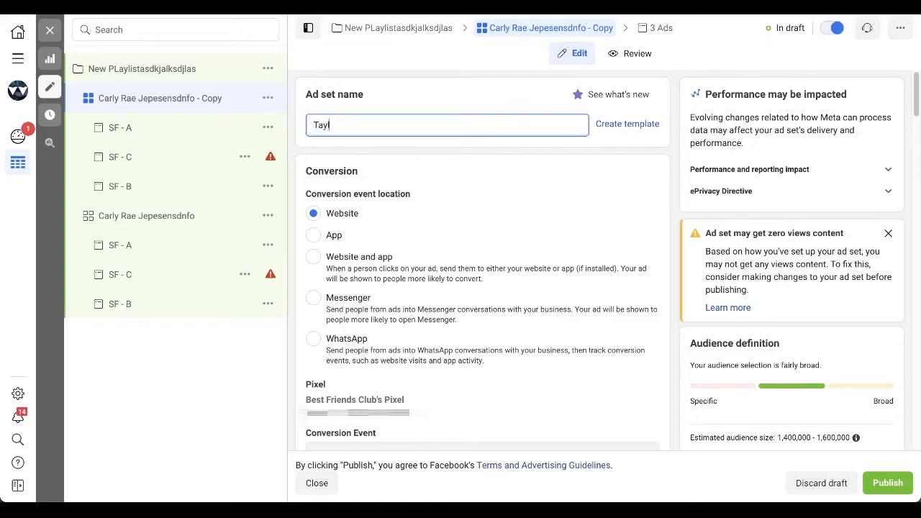
click(504, 147)
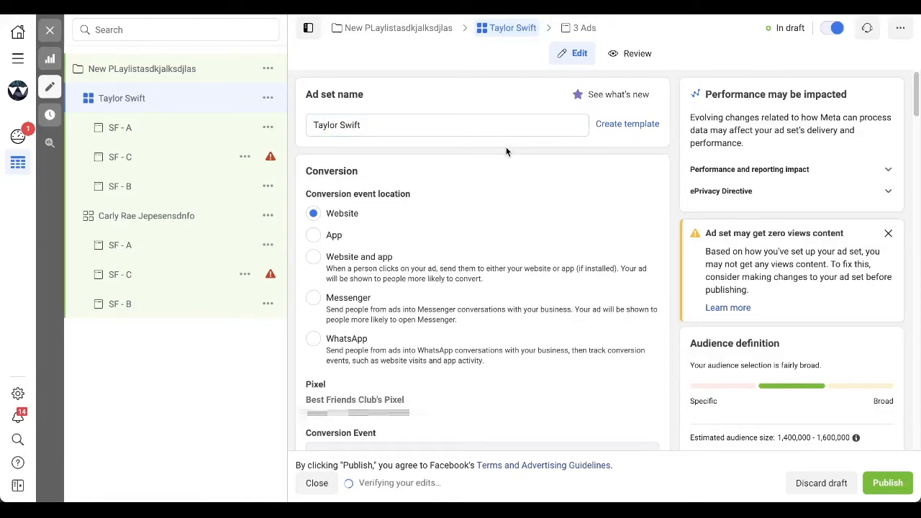
Replace the Carly Rae Jepsen interest in the Taylor Swift ad set's detailed targeting with the Taylor Swift interest.
scroll(488, 177, down, 3)
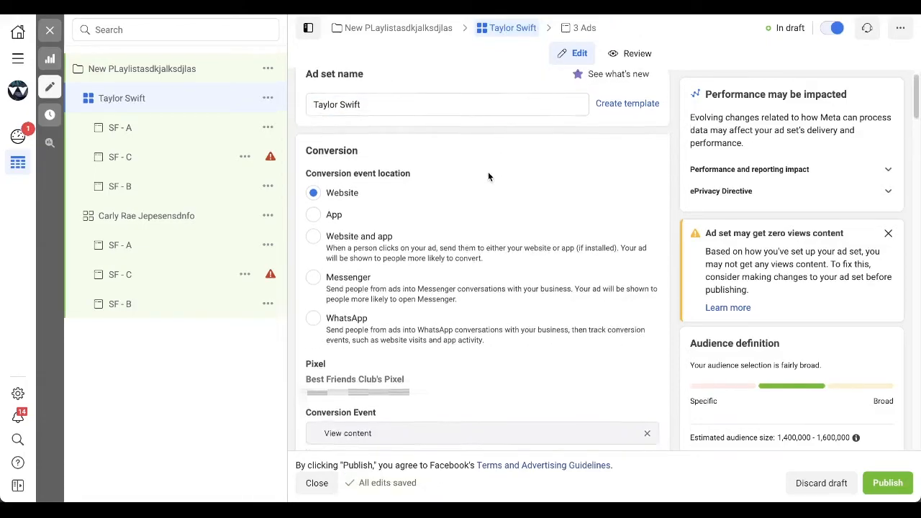
scroll(489, 177, down, 4)
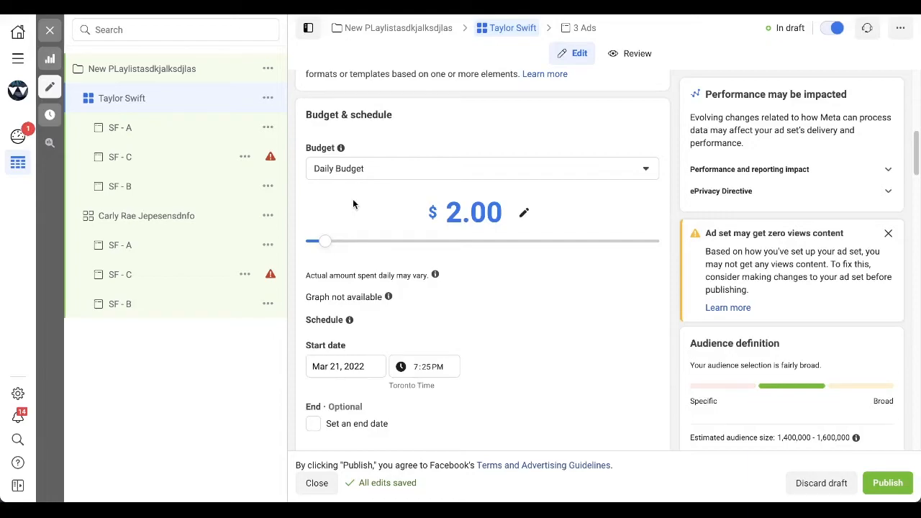
scroll(353, 200, down, 5)
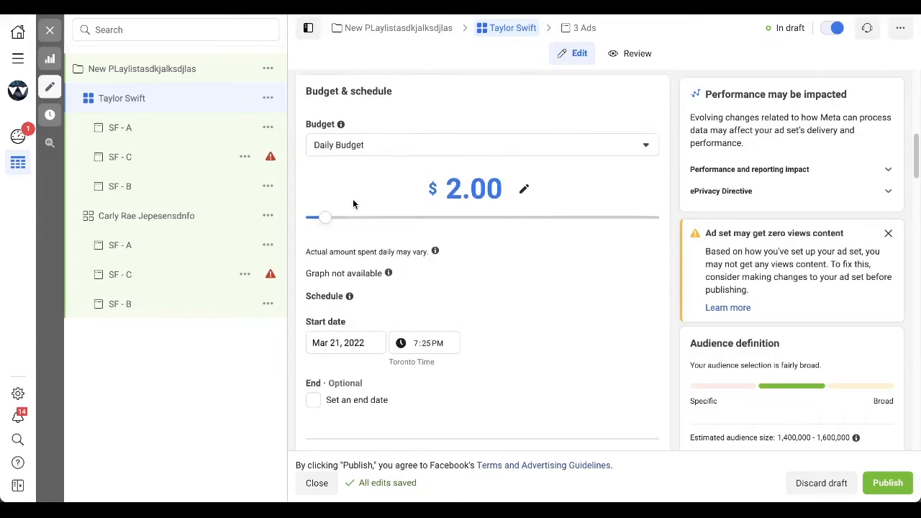
scroll(353, 201, down, 3)
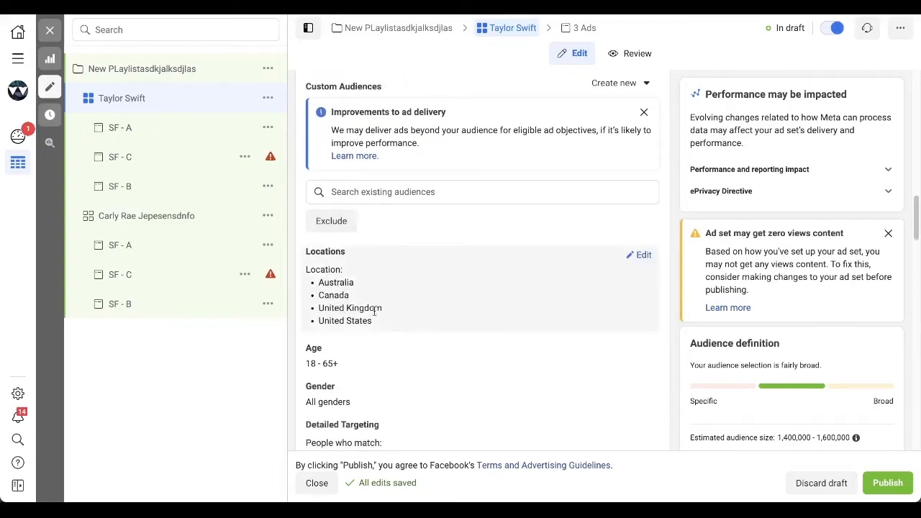
scroll(363, 280, down, 5)
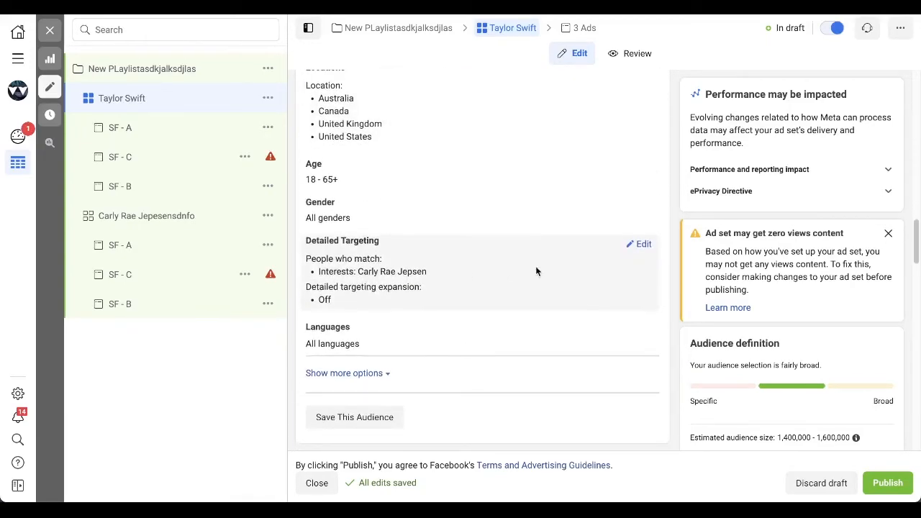
click(643, 244)
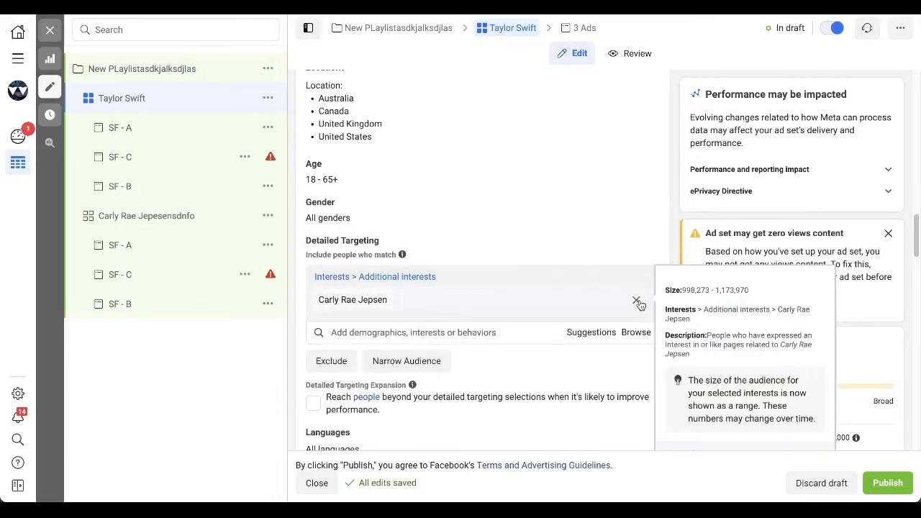
click(636, 300)
click(439, 277)
text(taylor swift)
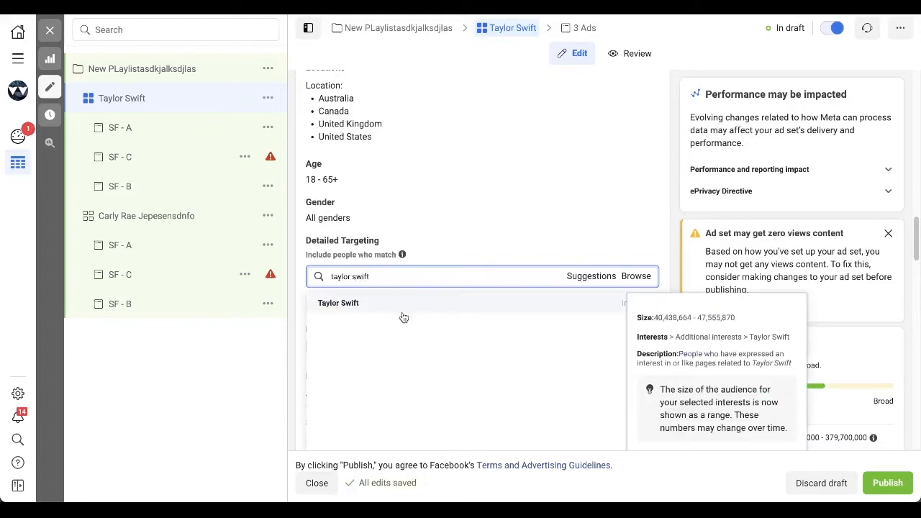
click(401, 302)
click(660, 248)
scroll(661, 248, down, 1)
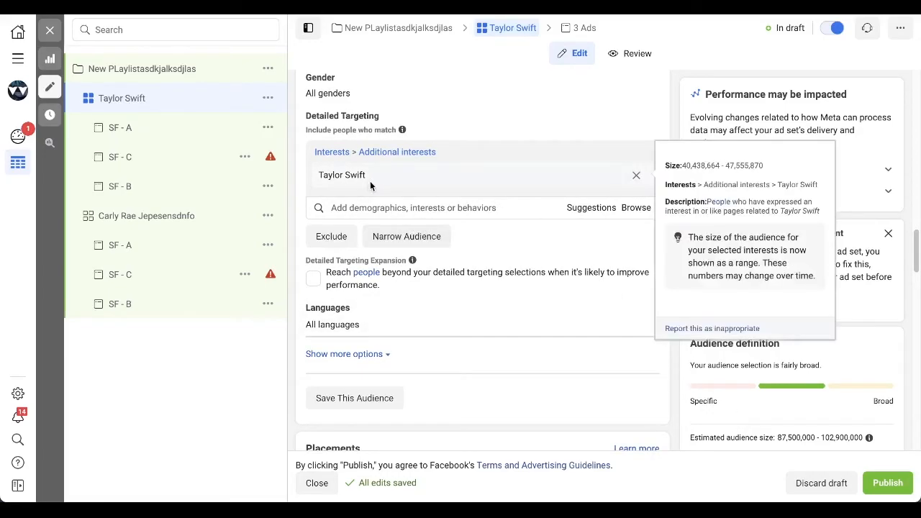
Narrow the ad set's audience by adding an empty must-also-match condition below the Taylor Swift interest.
click(380, 236)
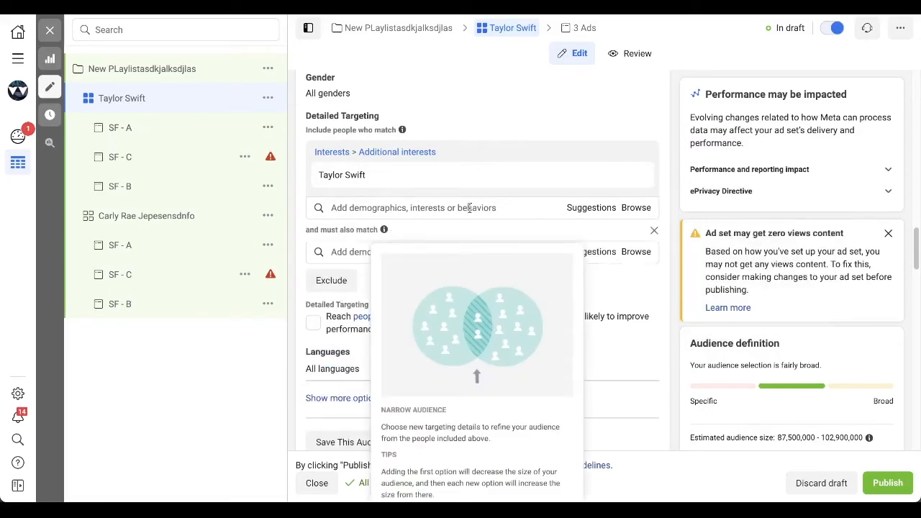
click(580, 259)
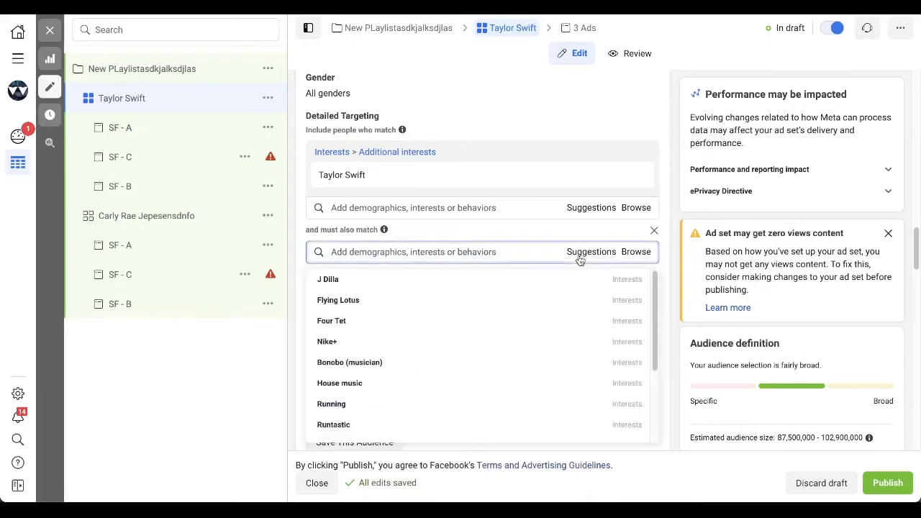
click(508, 244)
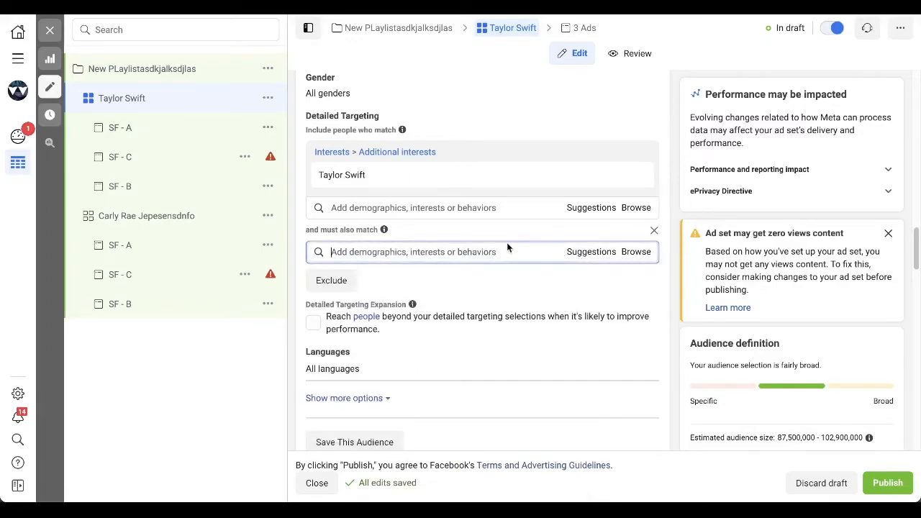
Browse the suggested interests related to Taylor Swift in the ad set's included audience.
click(483, 224)
click(586, 208)
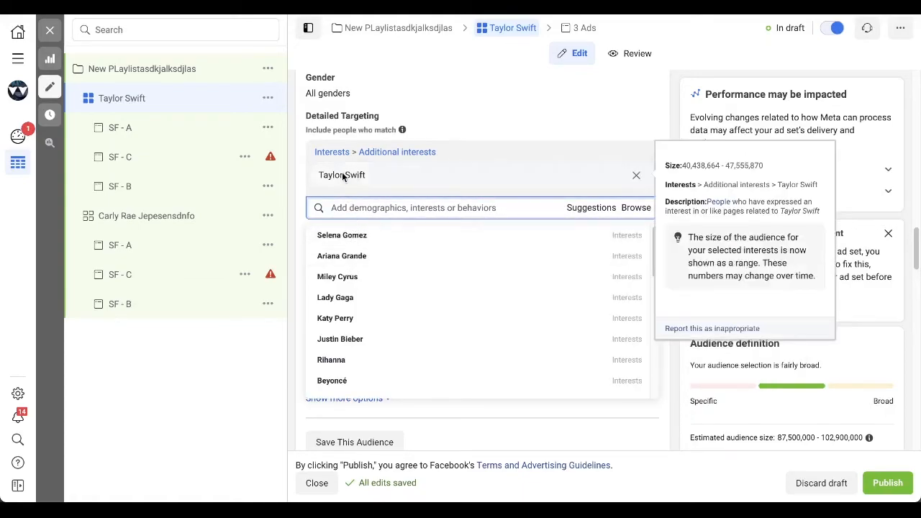
scroll(374, 277, down, 2)
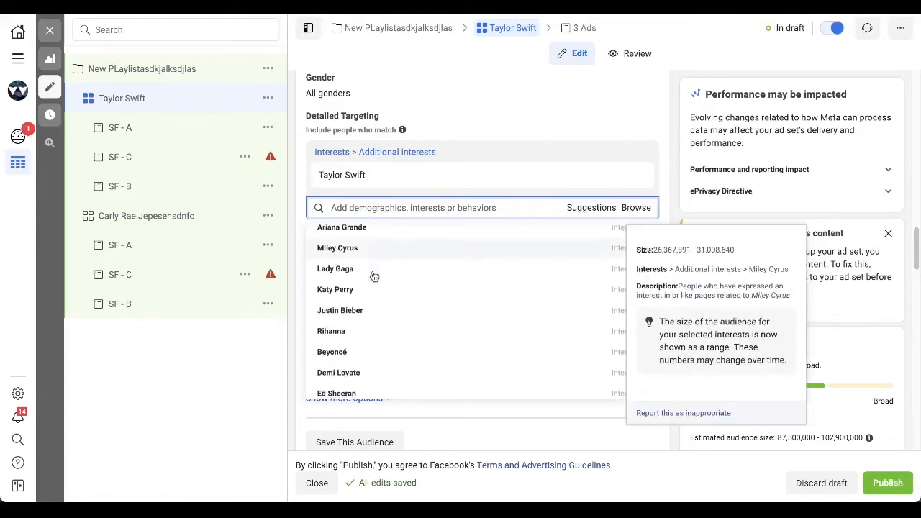
scroll(374, 276, down, 4)
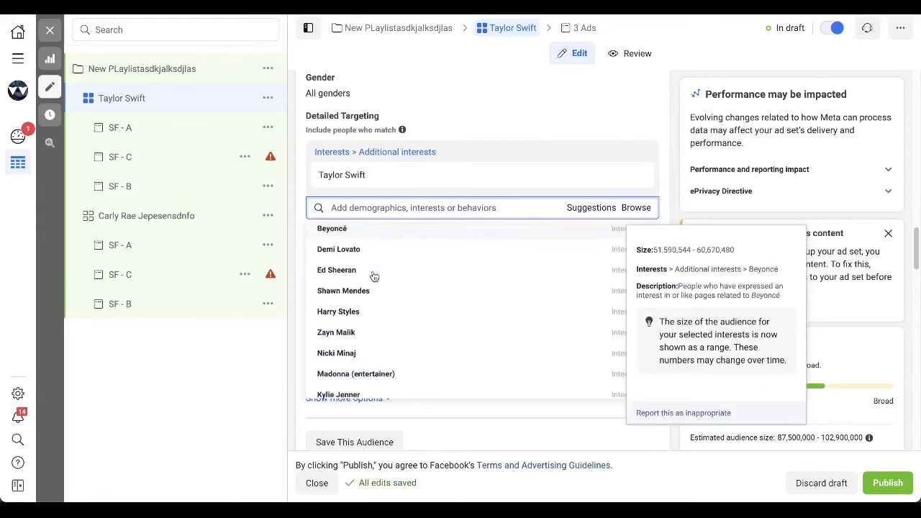
scroll(375, 276, down, 5)
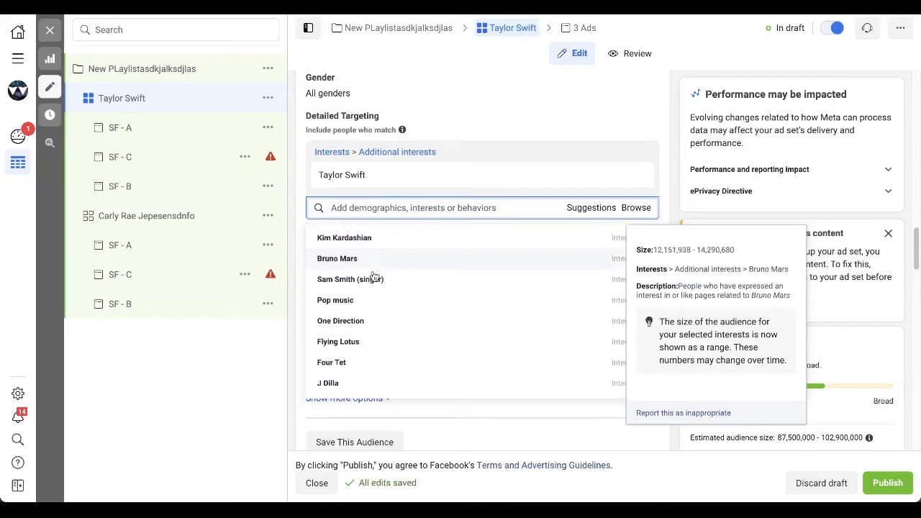
Add Lorde as the must-also-match interest in the Taylor Swift ad set's detailed targeting.
click(343, 232)
text(lorde)
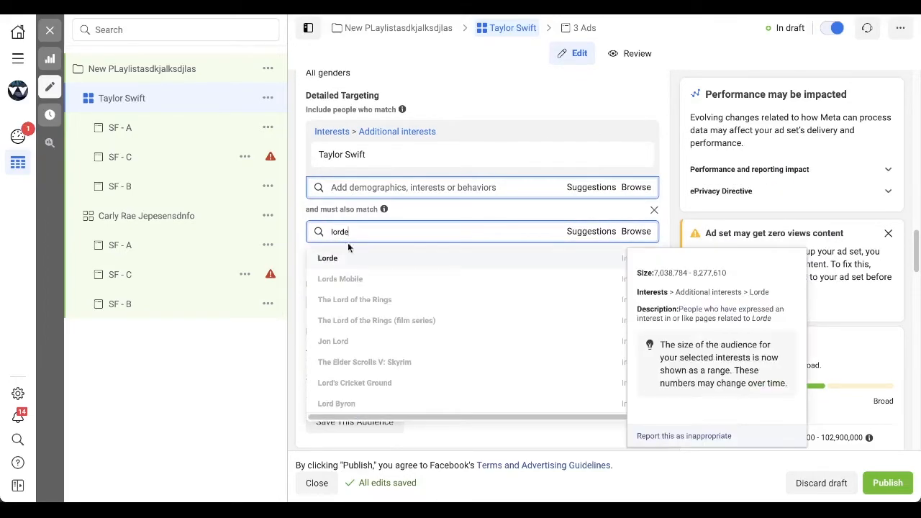
click(337, 260)
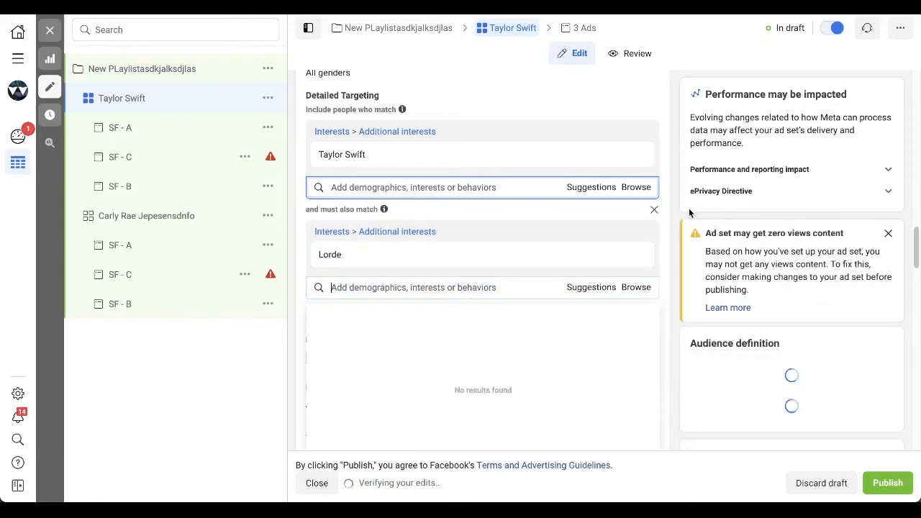
click(667, 217)
scroll(667, 217, down, 1)
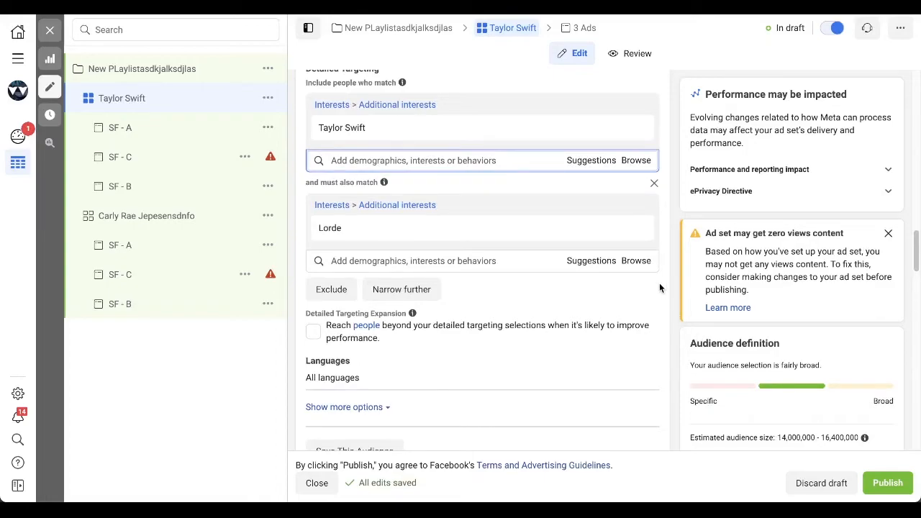
scroll(659, 285, up, 1)
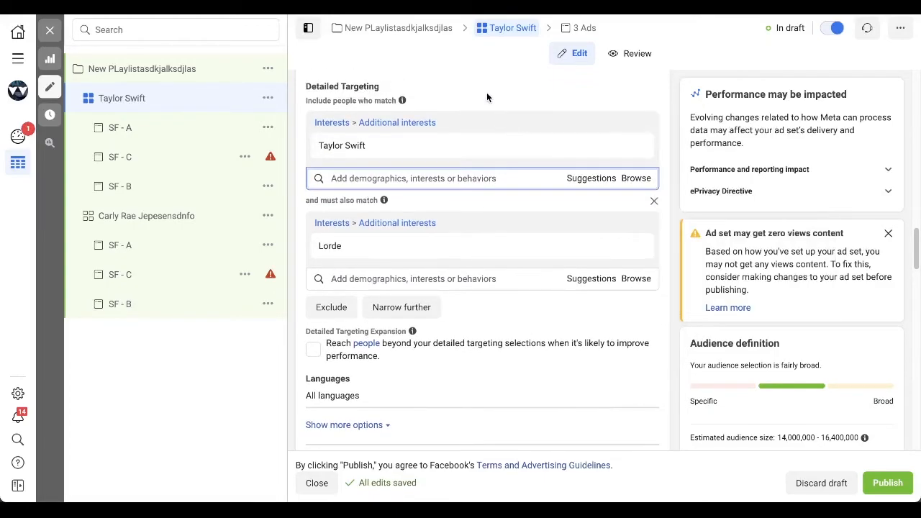
Narrow the audience further with Spotify as an additional must-also-match interest below Lorde.
mouse_move(457, 244)
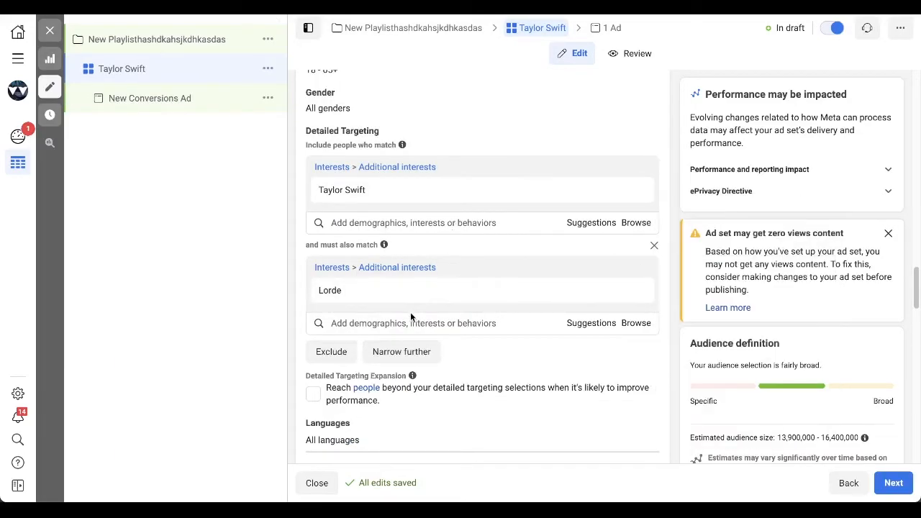
click(392, 352)
click(357, 369)
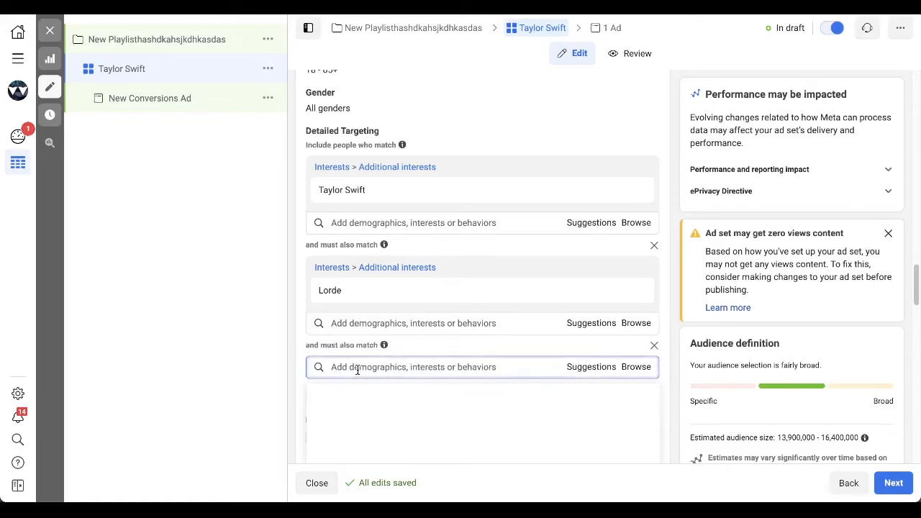
text(Spotify)
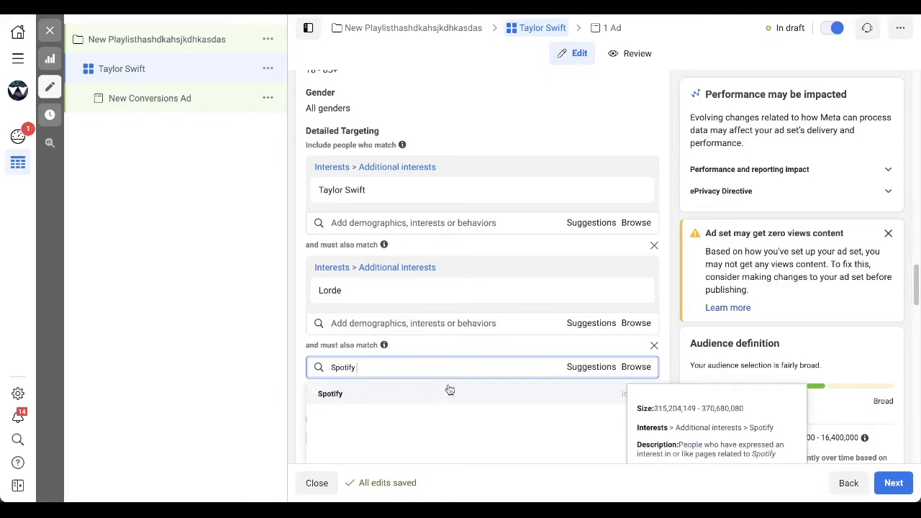
click(415, 395)
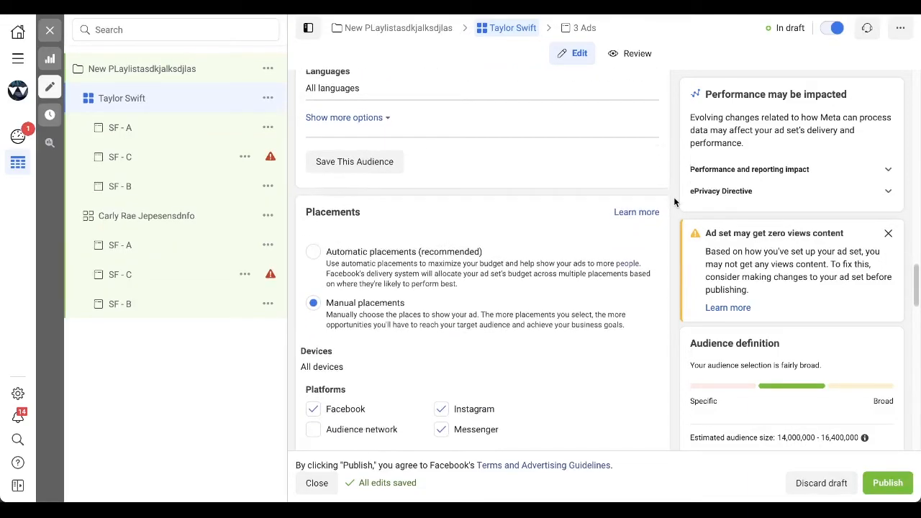
Review the Taylor Swift ad set's placements, close its editor and return to the list of ad sets.
scroll(673, 198, down, 3)
scroll(449, 273, down, 1)
scroll(449, 274, down, 7)
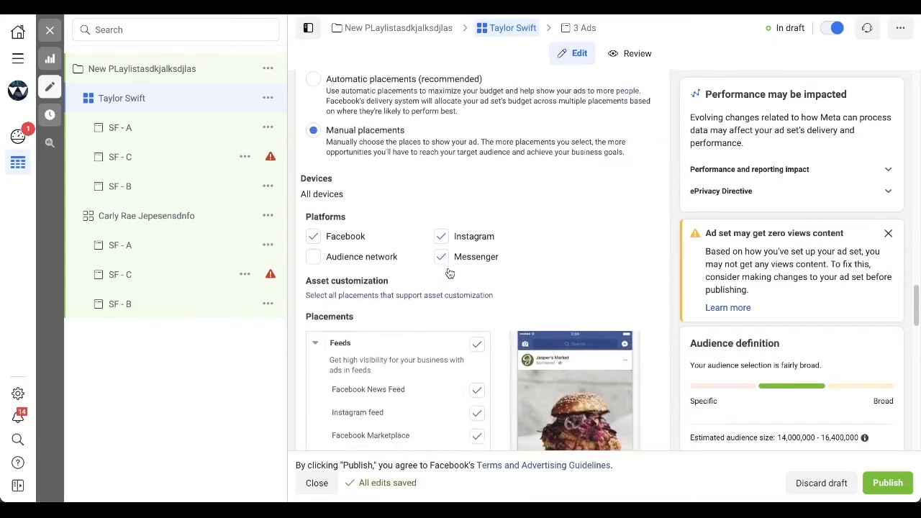
scroll(449, 272, down, 6)
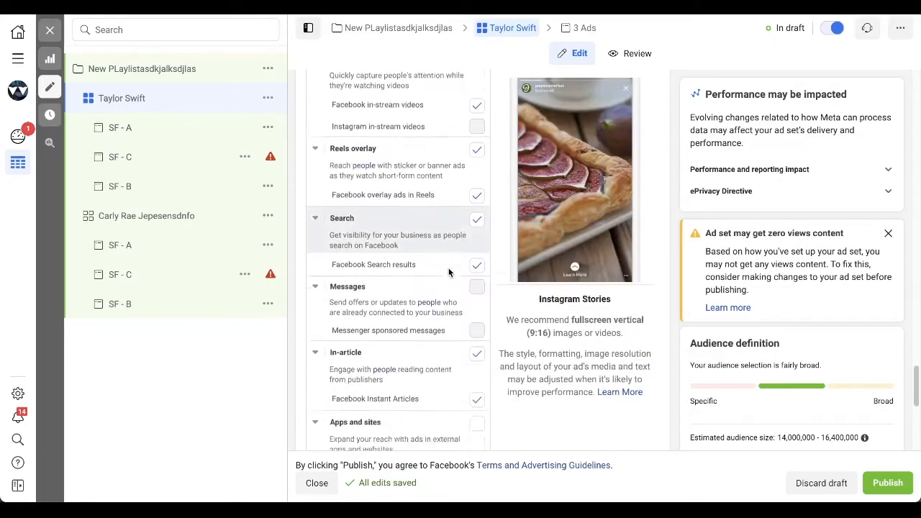
click(587, 27)
click(58, 31)
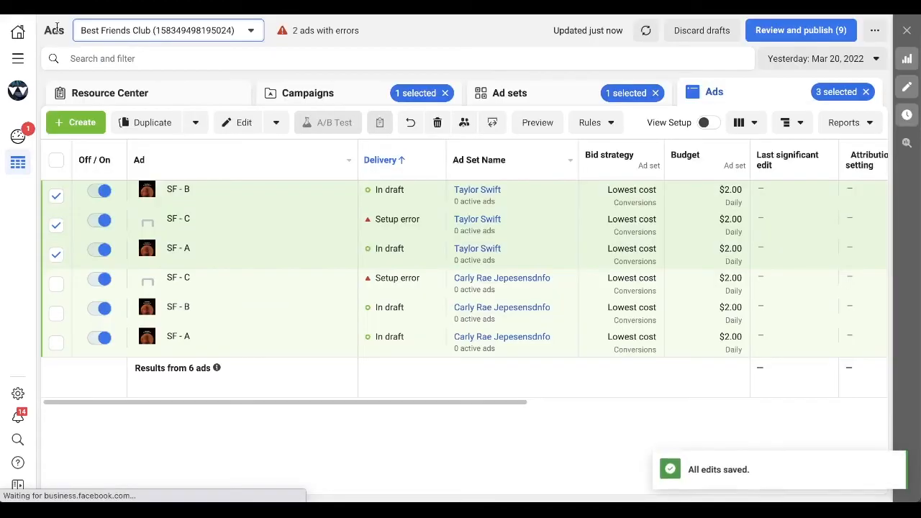
click(541, 97)
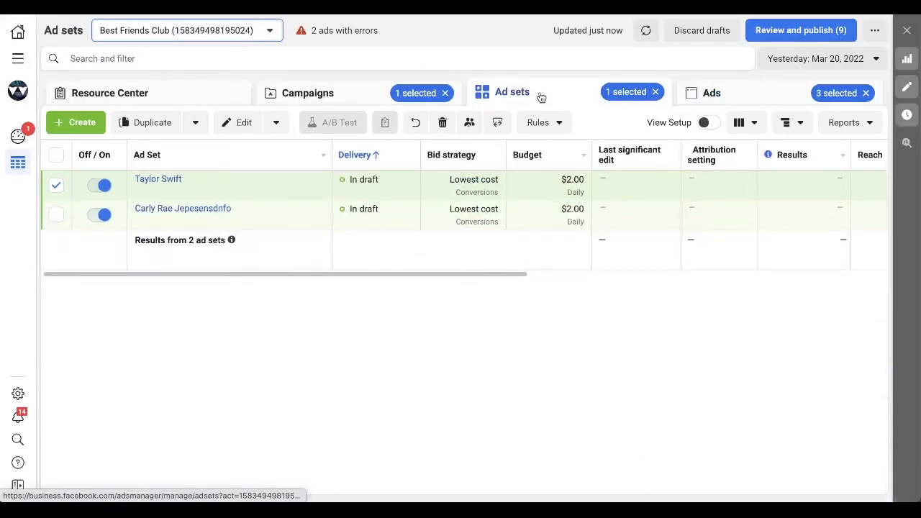
Duplicate the Carly Rae Jepesensdnfo ad set again with 1 copy.
mouse_move(176, 193)
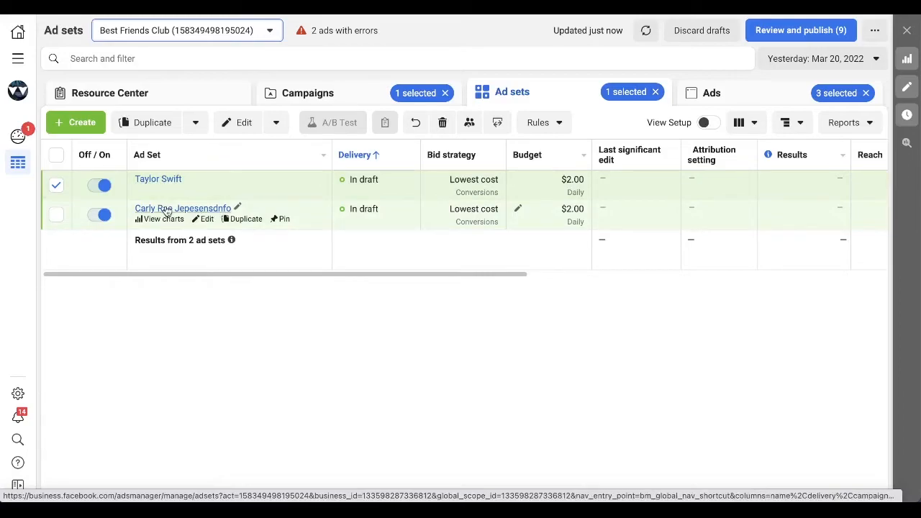
click(238, 219)
click(609, 448)
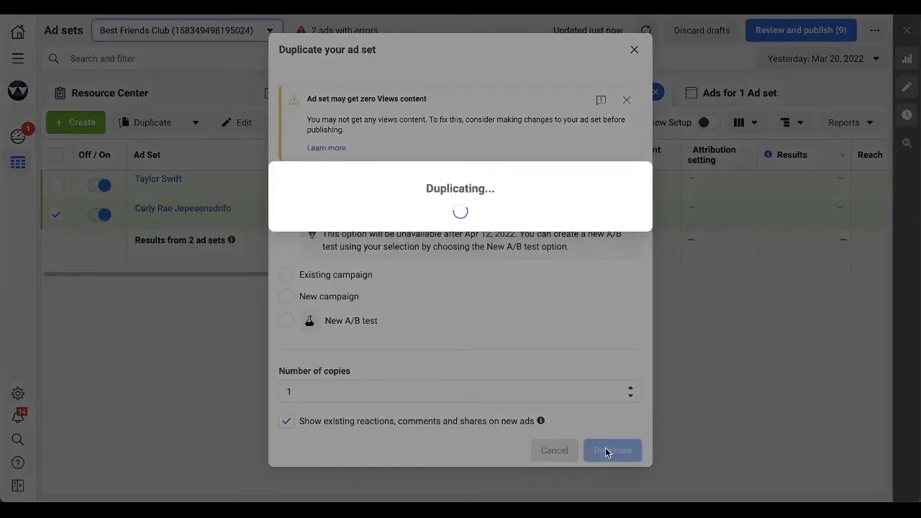
Add Grimes (musician) as the included interest in the detailed targeting, above the must-also-match conditions.
scroll(532, 243, down, 5)
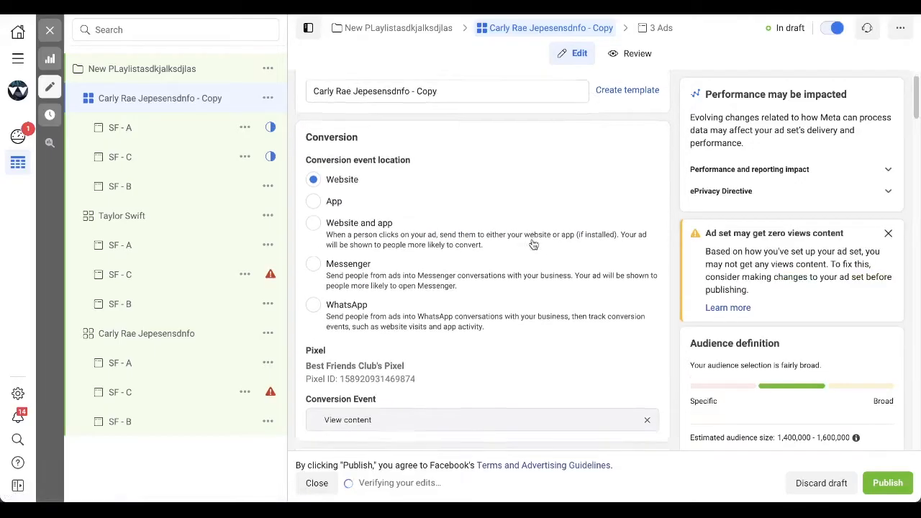
scroll(532, 244, down, 4)
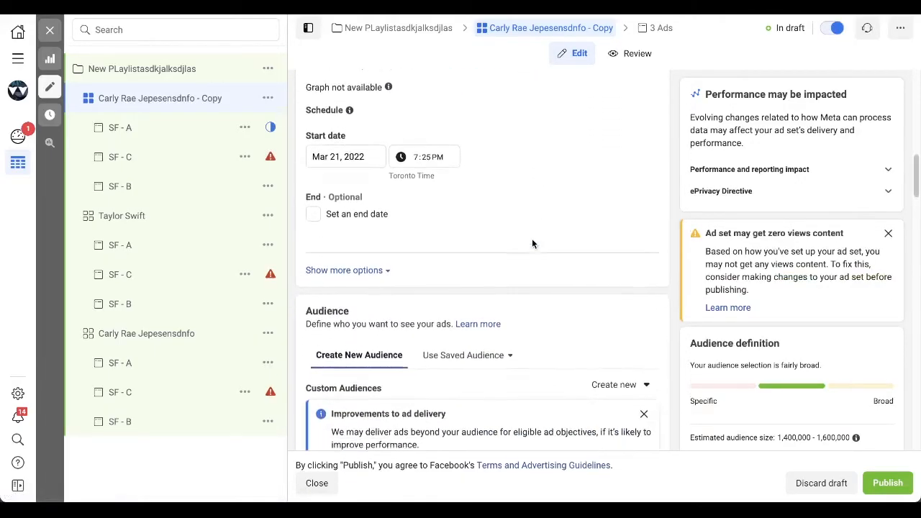
scroll(531, 244, down, 6)
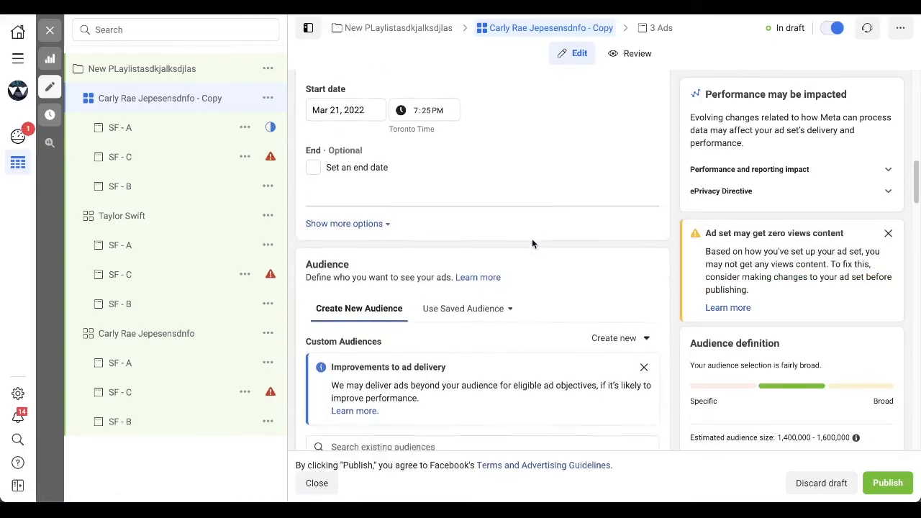
scroll(532, 243, down, 2)
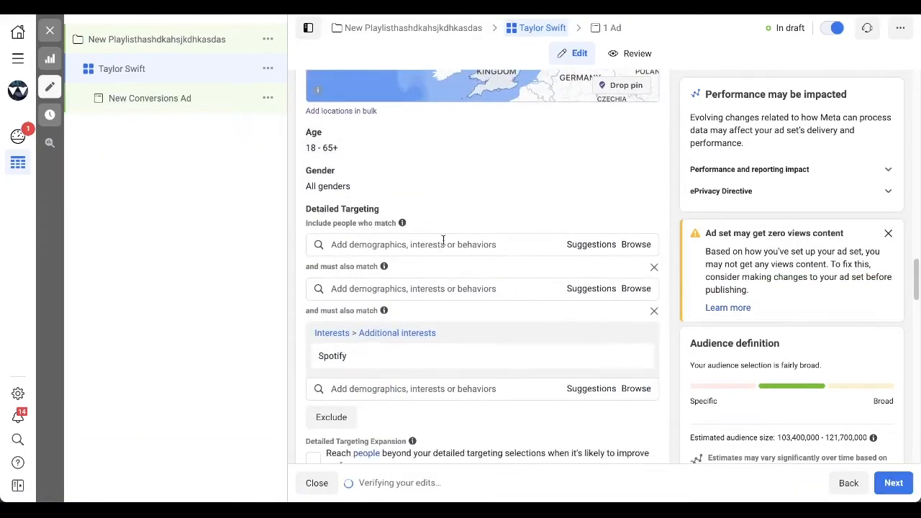
click(431, 245)
text(grimes)
click(381, 269)
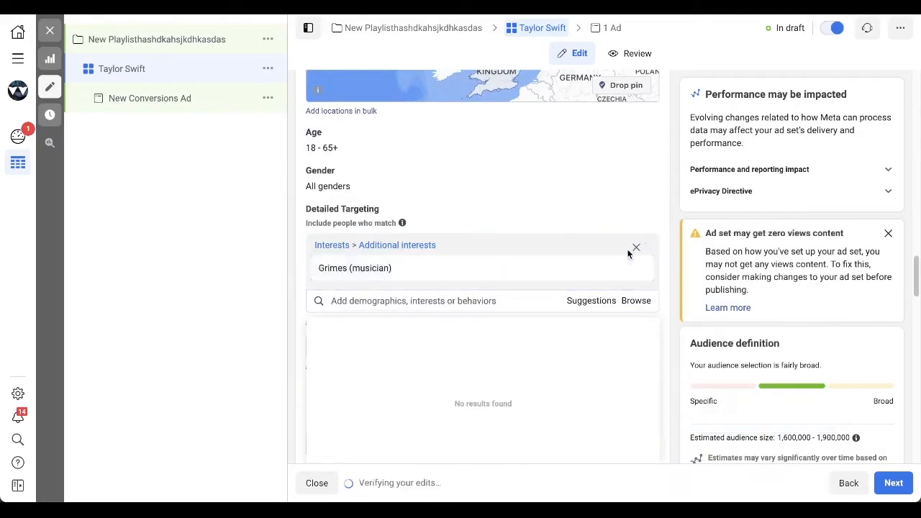
click(662, 220)
scroll(664, 265, down, 1)
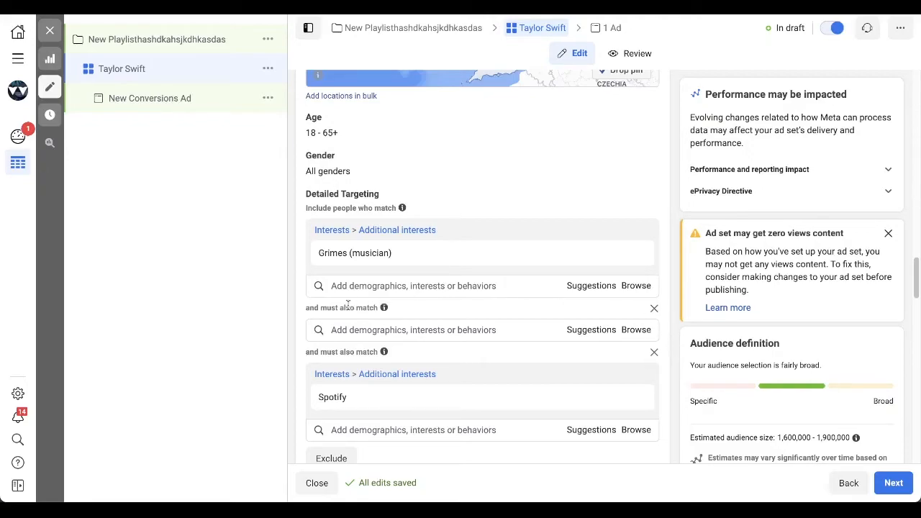
Remove the empty must-also-match condition and add St. Vincent (musician) from the suggestions as an included interest alongside Grimes.
click(654, 311)
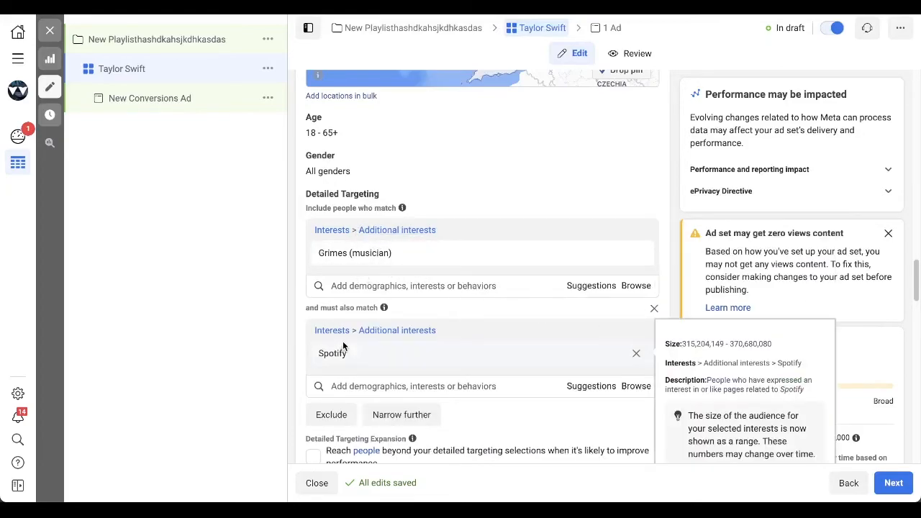
click(602, 290)
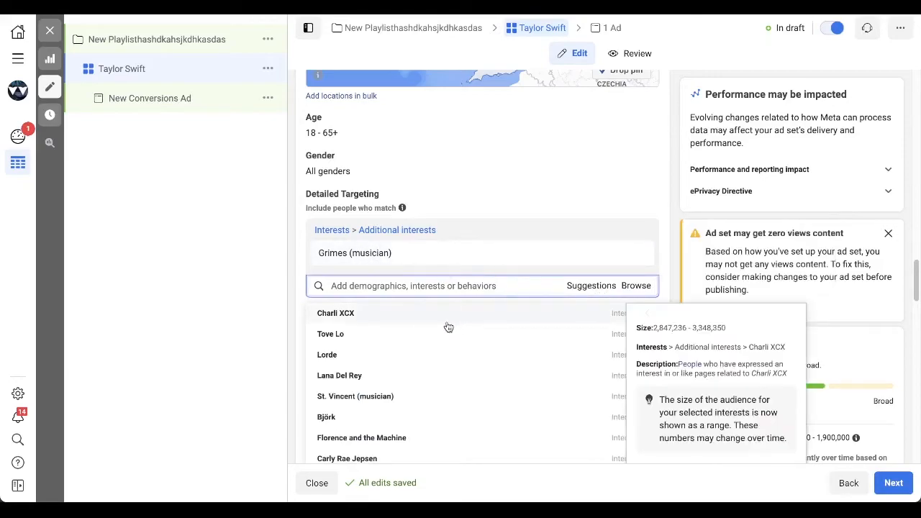
click(382, 396)
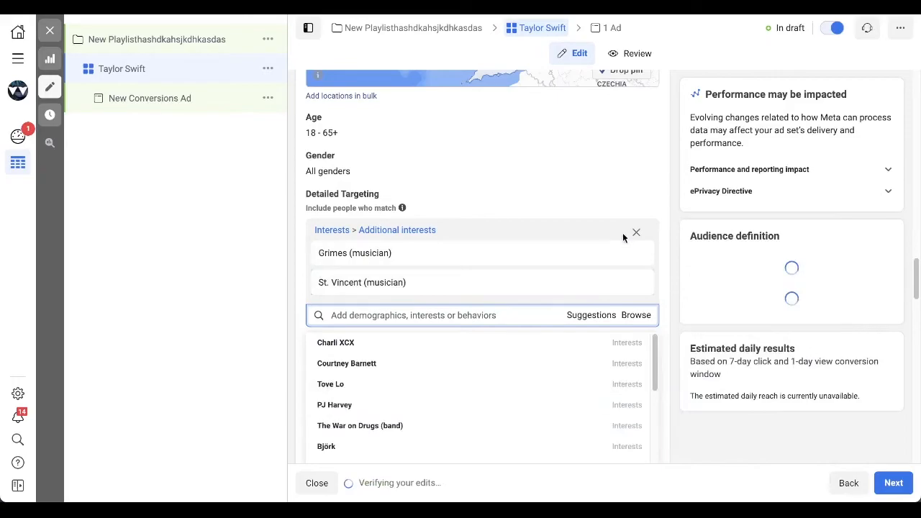
click(666, 210)
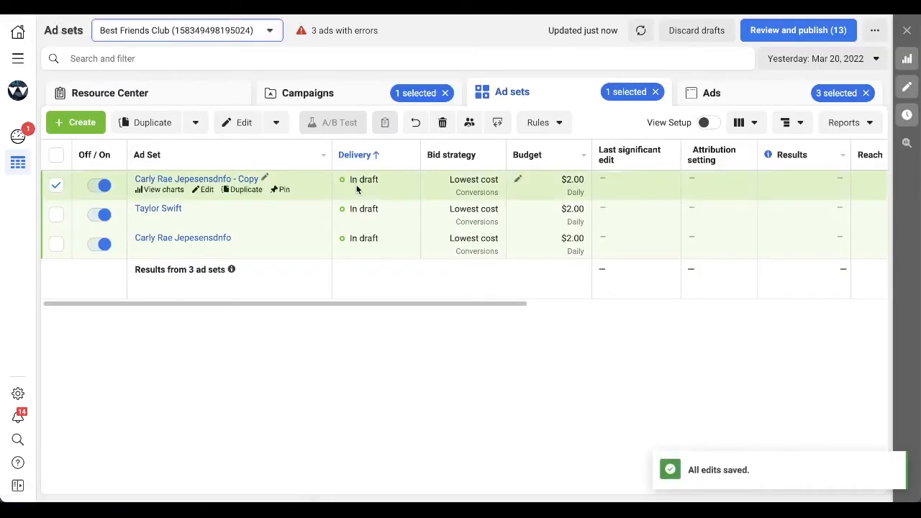
Review the draft's campaign, ad set and ad levels, including which ads belong to each ad set, and return to the ad sets.
click(308, 93)
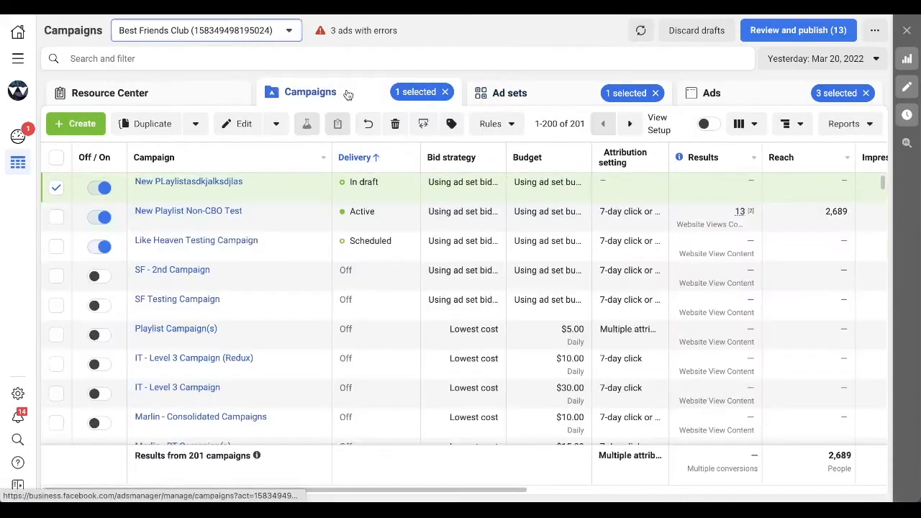
click(552, 99)
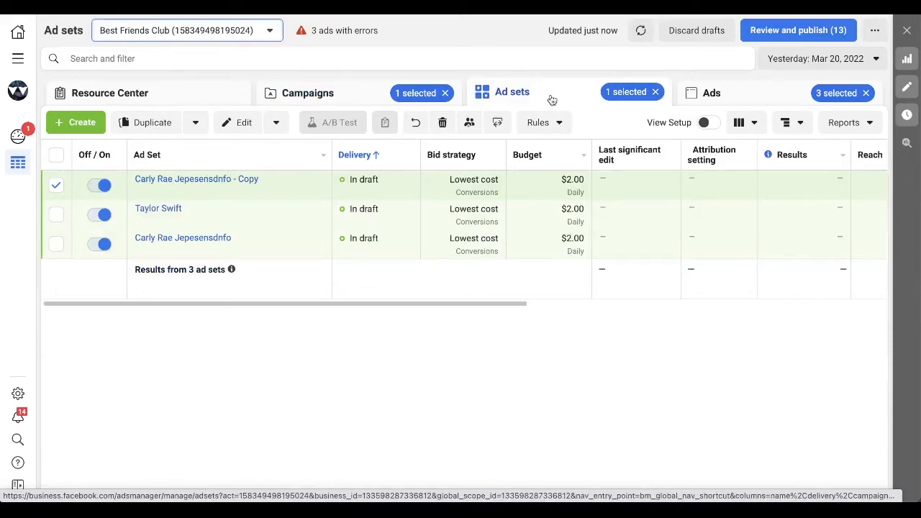
mouse_move(239, 237)
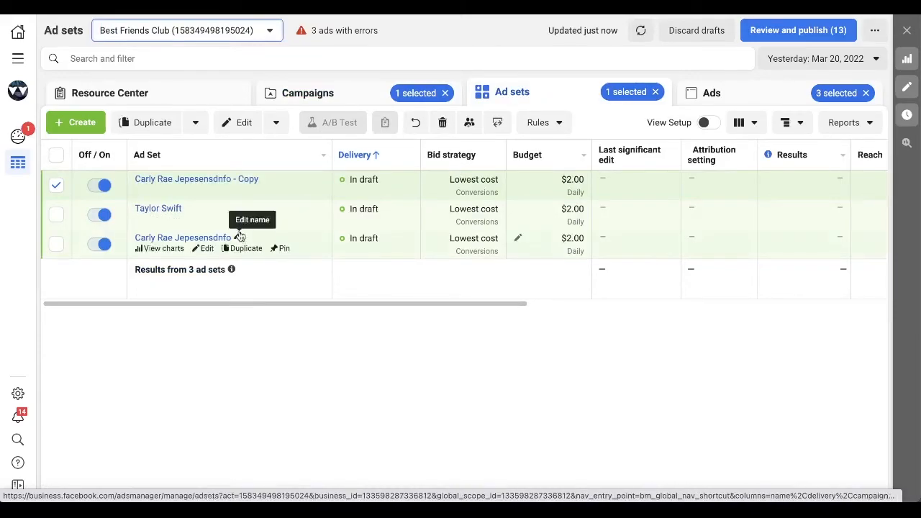
click(744, 93)
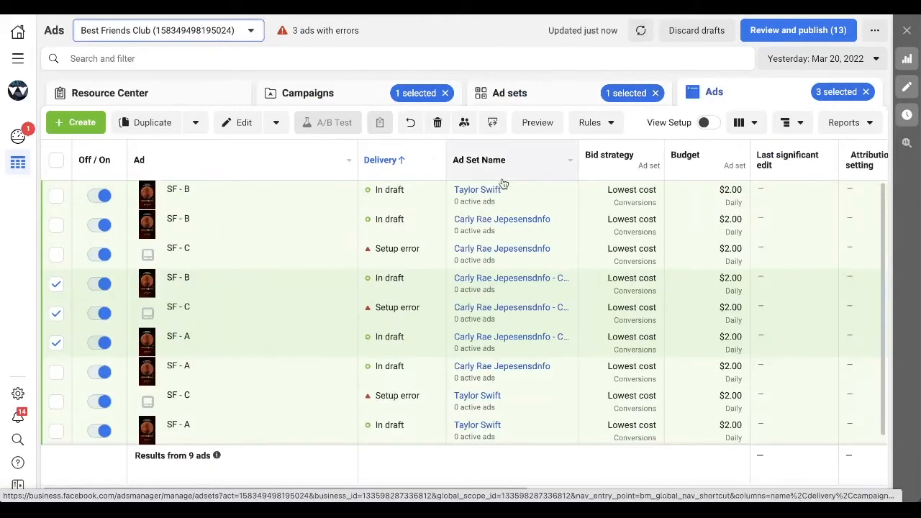
click(511, 95)
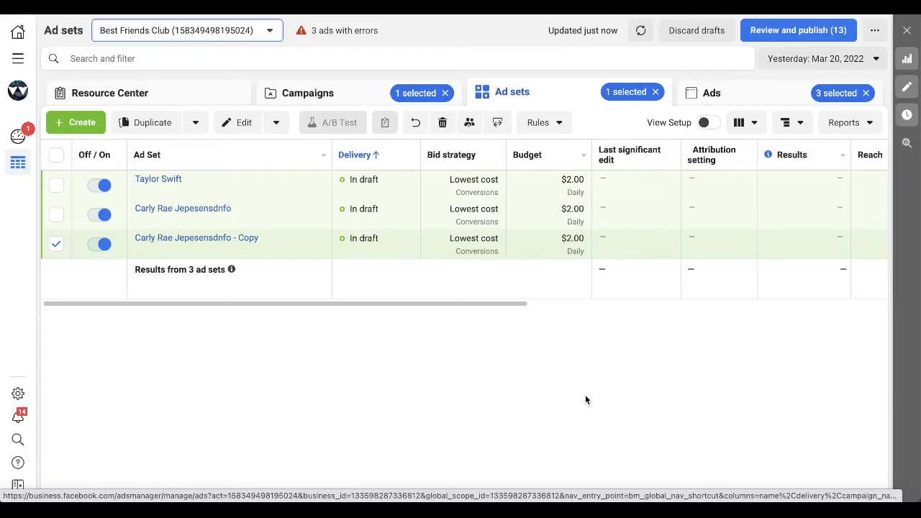
Switch to Spotify for Artists by opening its bookmark from the Spotify Stats folder in a new tab.
click(298, 7)
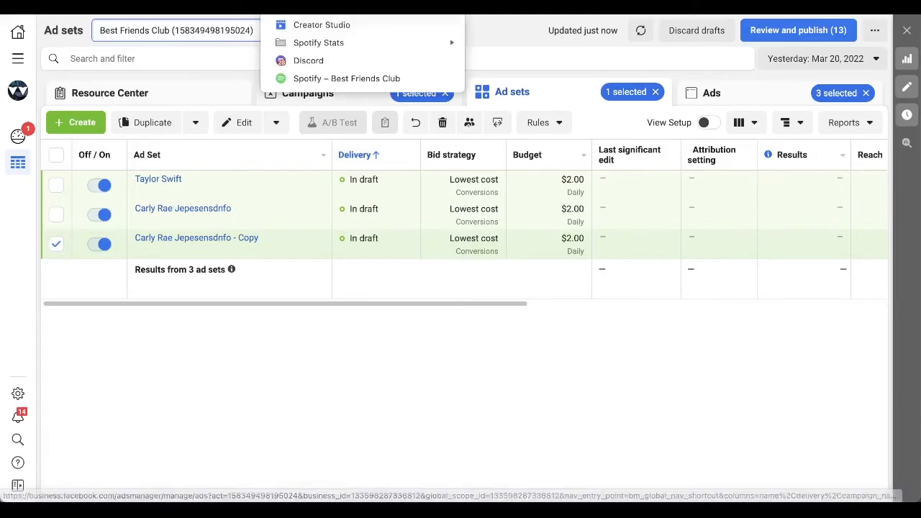
mouse_move(304, 45)
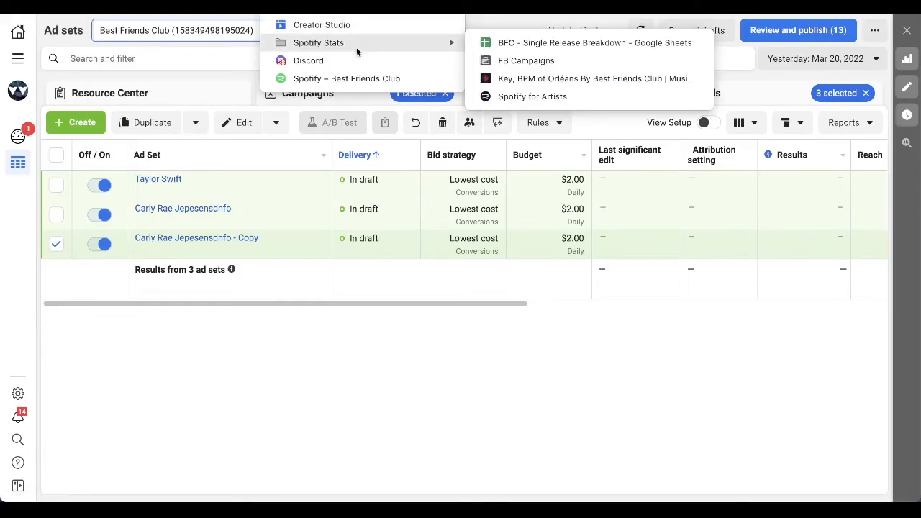
right_click(533, 95)
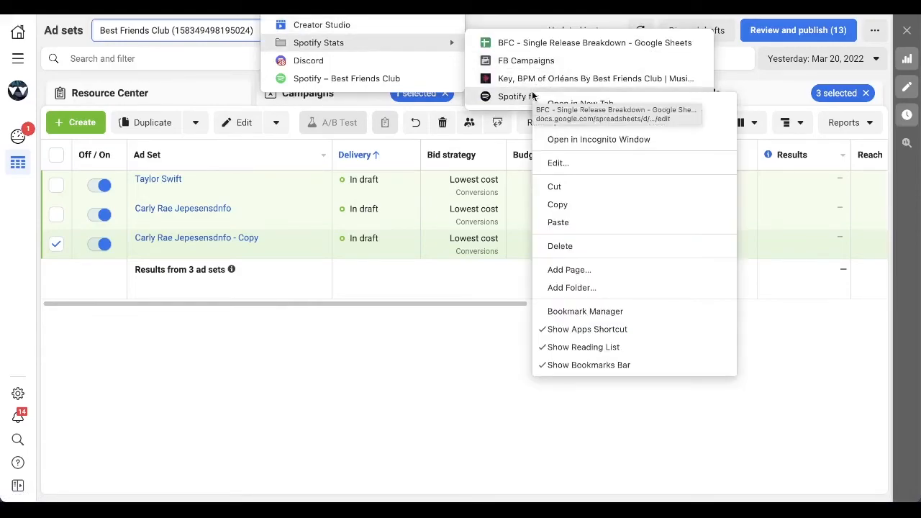
click(557, 104)
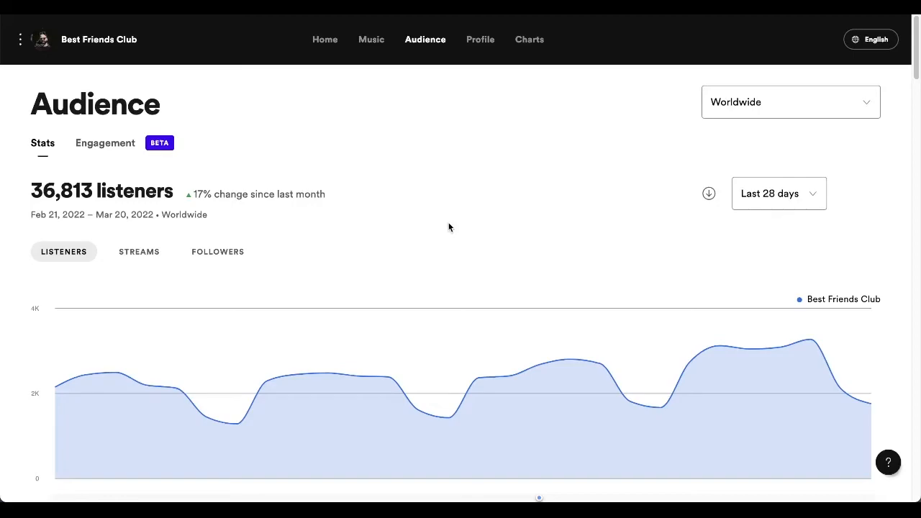
Open the song Soulfood from the artist's music list and view its streams over the last 28 days.
click(383, 52)
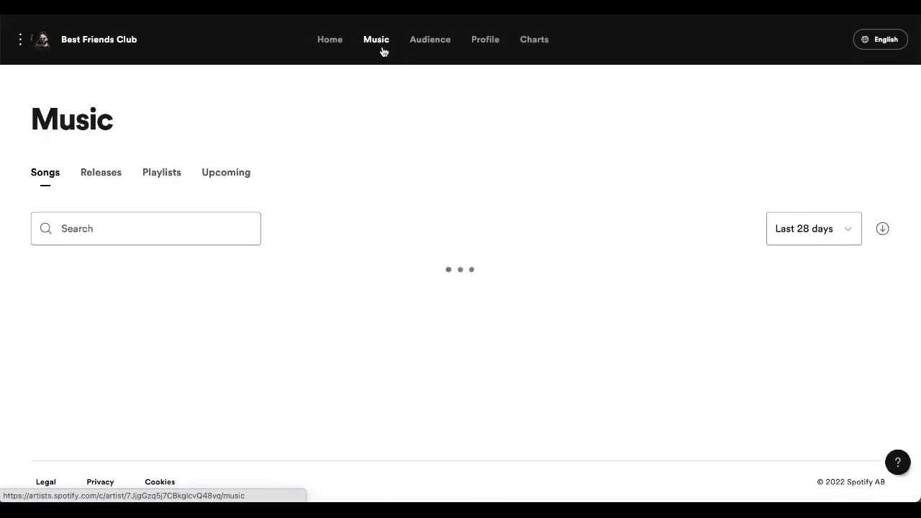
scroll(407, 133, down, 2)
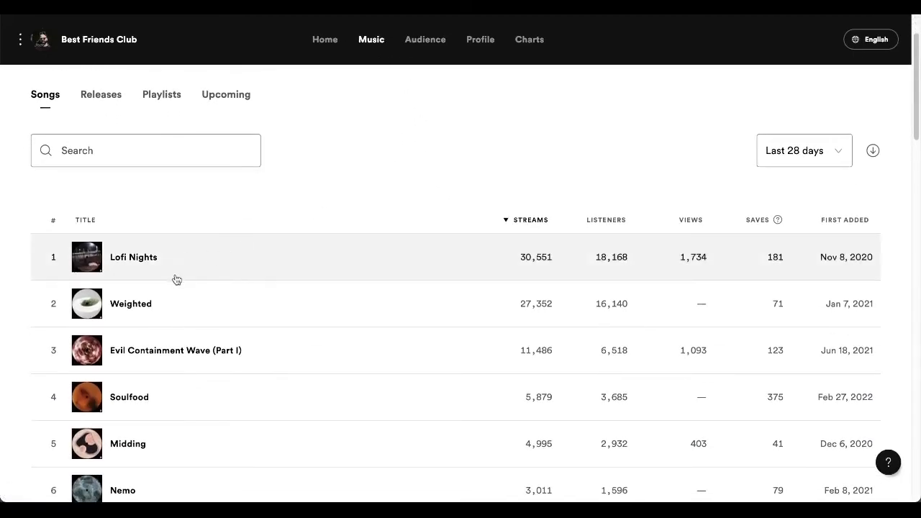
click(154, 400)
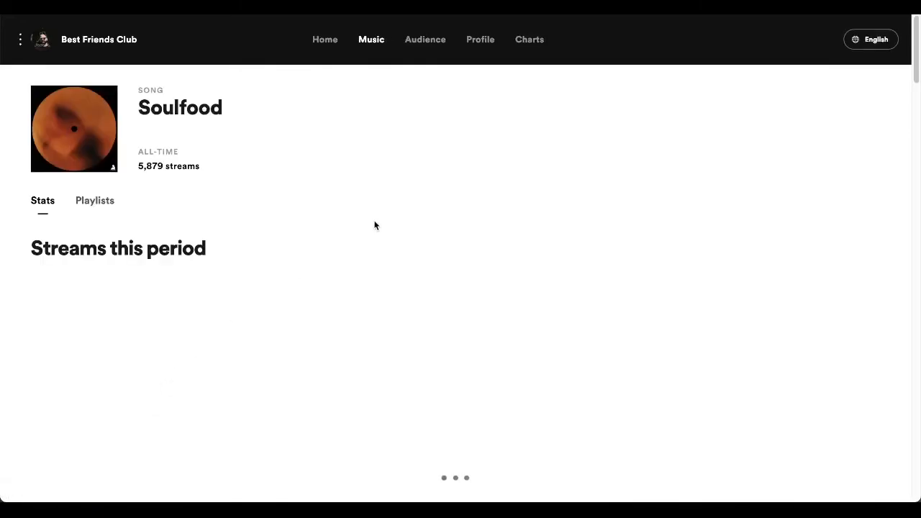
scroll(374, 224, down, 1)
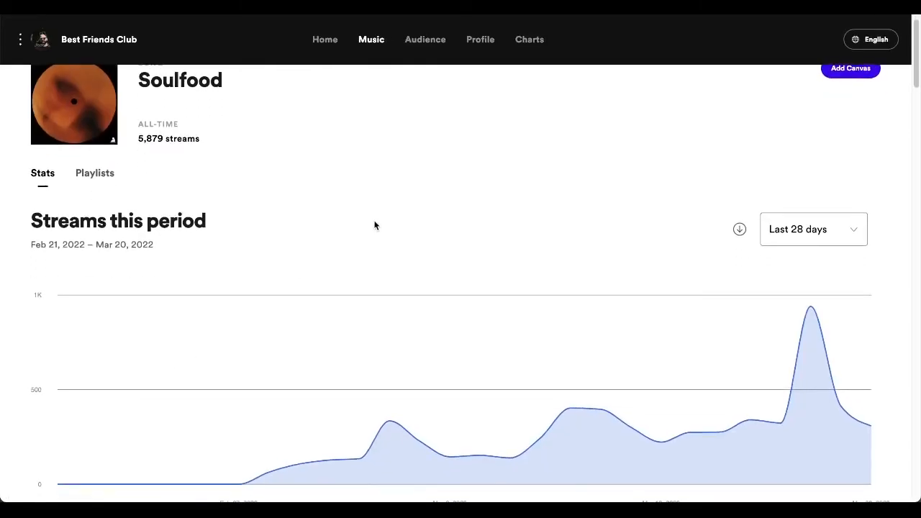
Examine the playlists that generated streams for Soulfood over the last 28 days.
click(85, 177)
scroll(489, 214, down, 3)
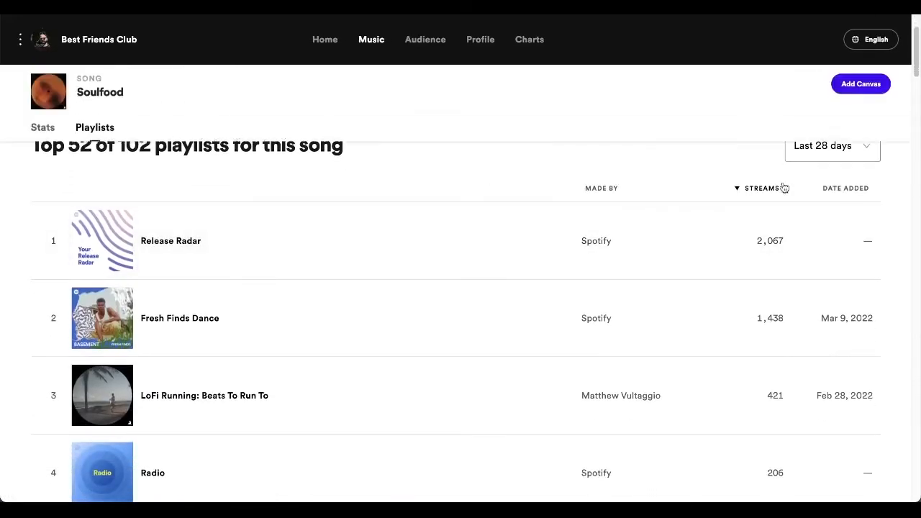
scroll(633, 261, down, 1)
scroll(633, 260, up, 1)
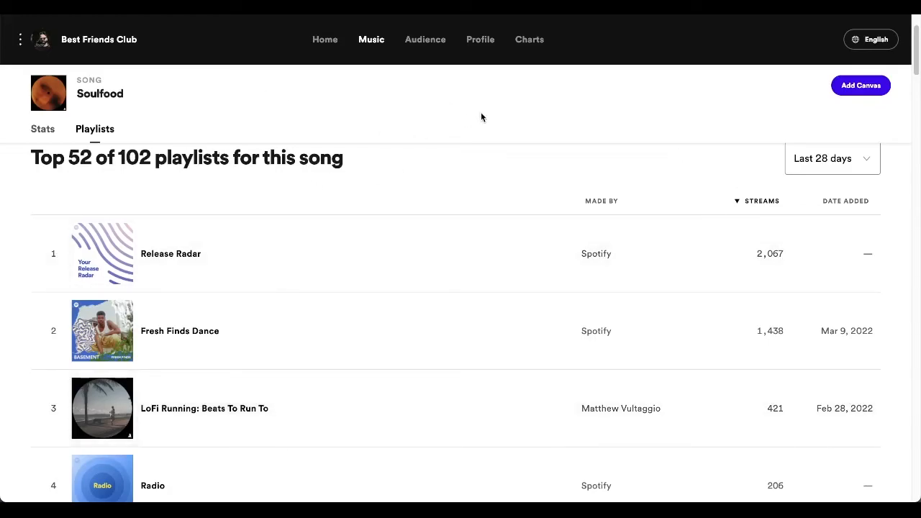
Limit Soulfood's playlist statistics to the last 24 hours and compare the streams from each playlist.
click(792, 167)
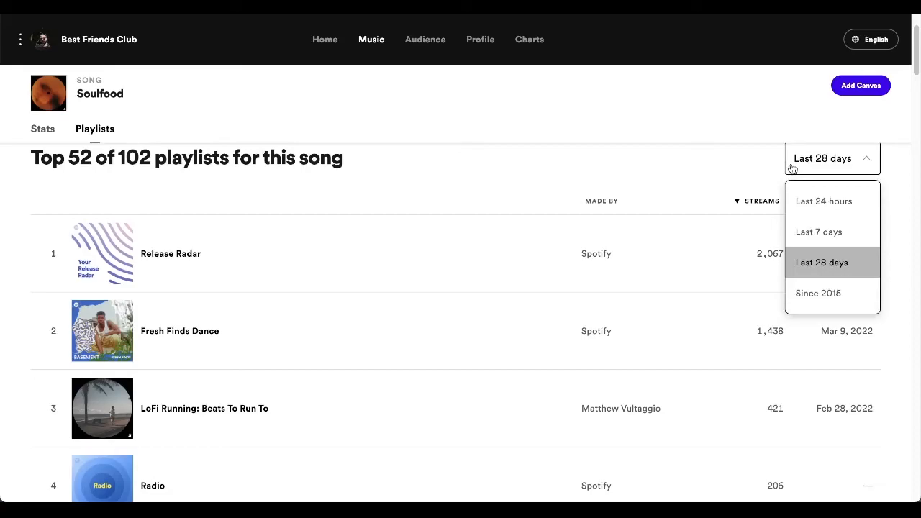
click(801, 196)
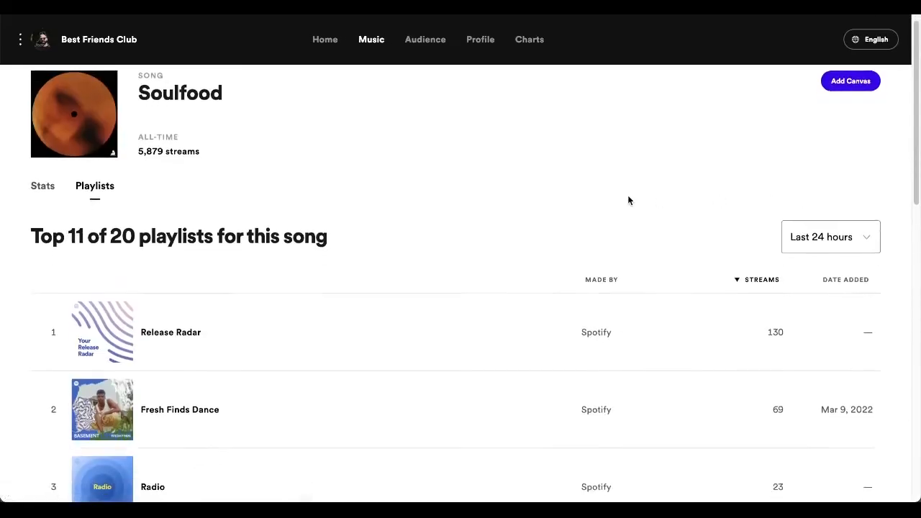
scroll(629, 200, down, 5)
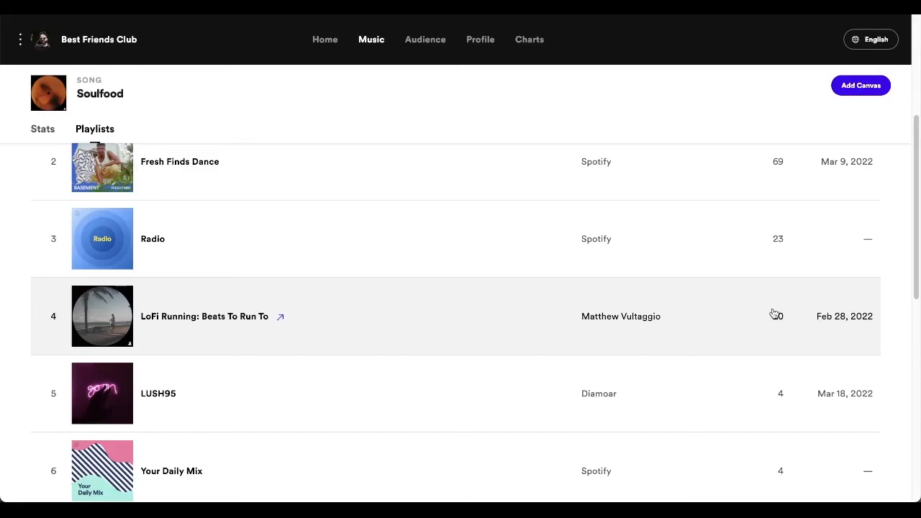
scroll(774, 314, up, 1)
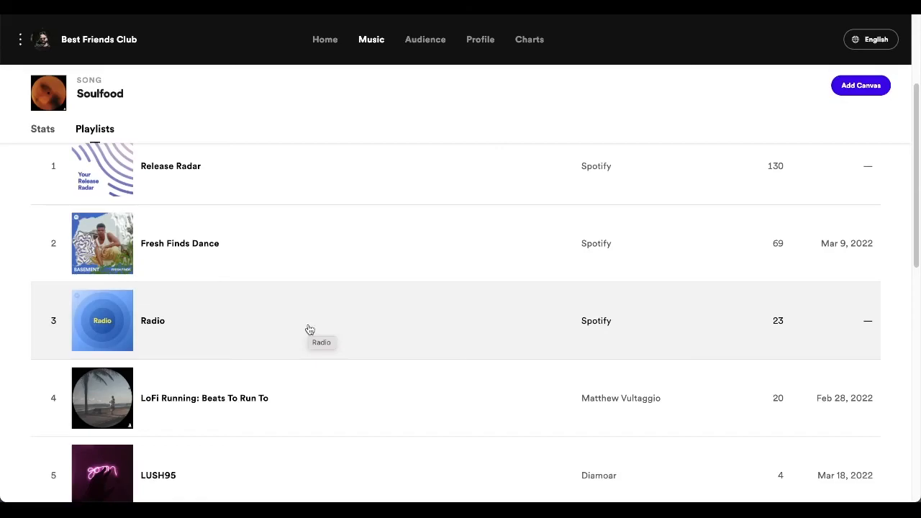
Return to Soulfood's overall stats and examine the stream graph and the source of streams chart.
scroll(309, 329, up, 5)
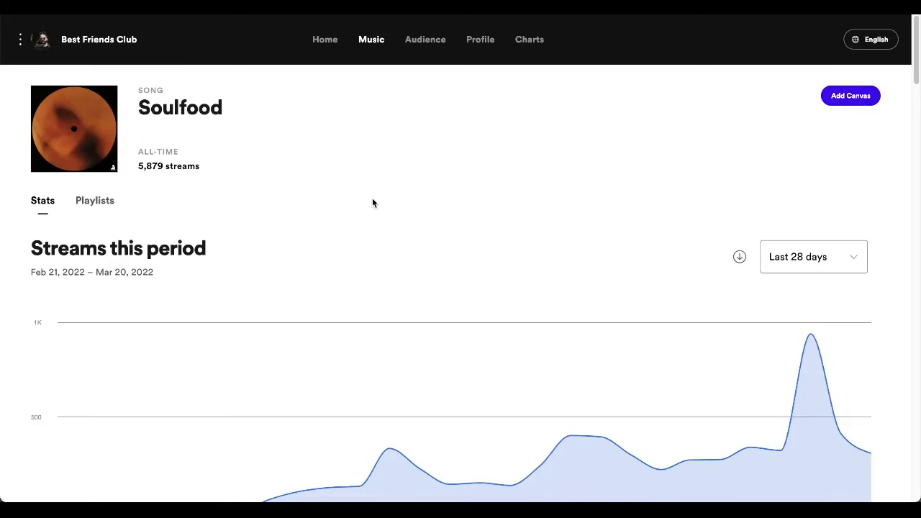
scroll(248, 216, down, 3)
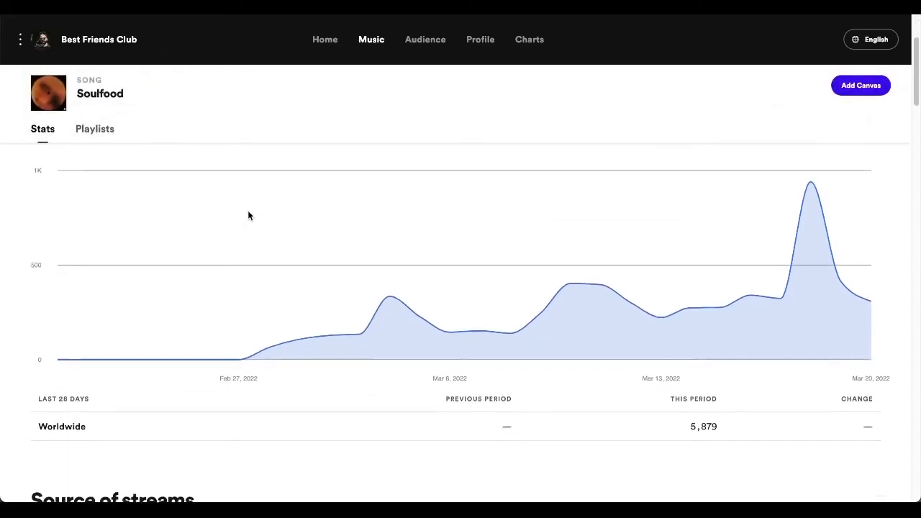
scroll(248, 215, up, 1)
scroll(248, 215, down, 6)
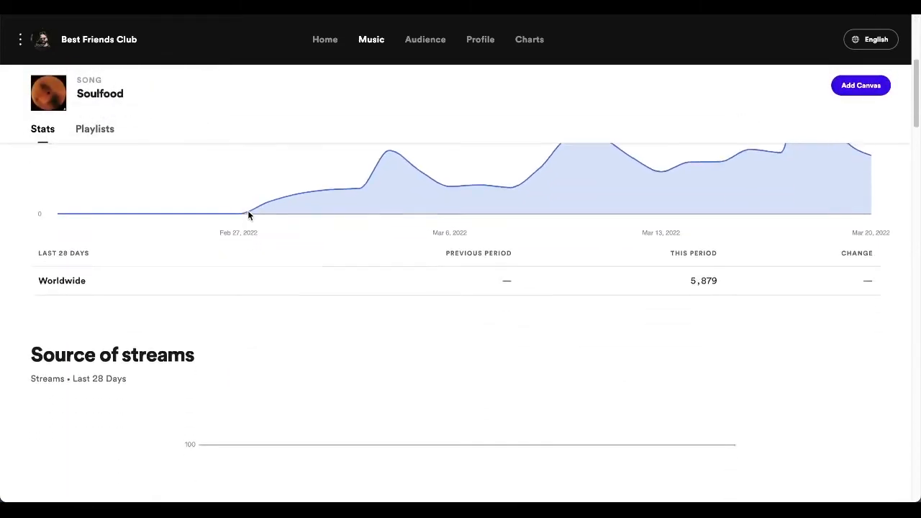
mouse_move(245, 344)
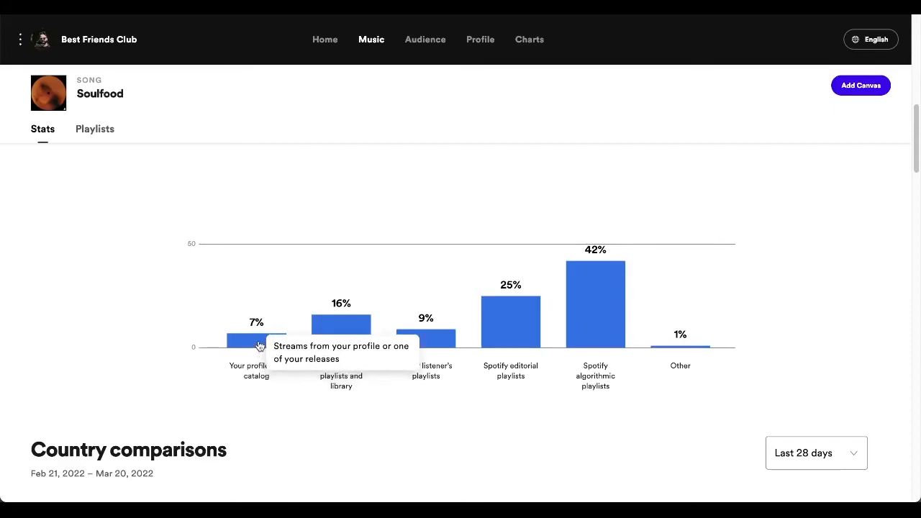
scroll(263, 366, up, 4)
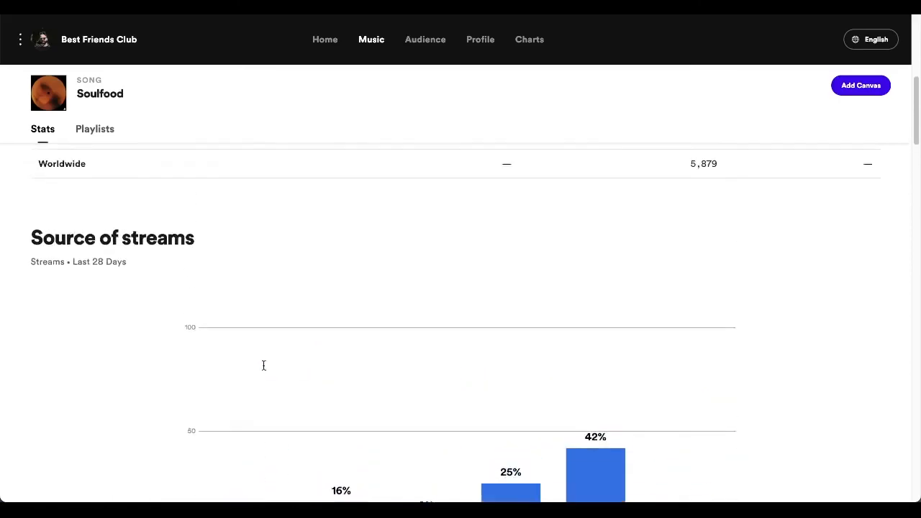
Reopen Soulfood's playlist statistics and look through the listed playlists and their stream numbers.
click(107, 133)
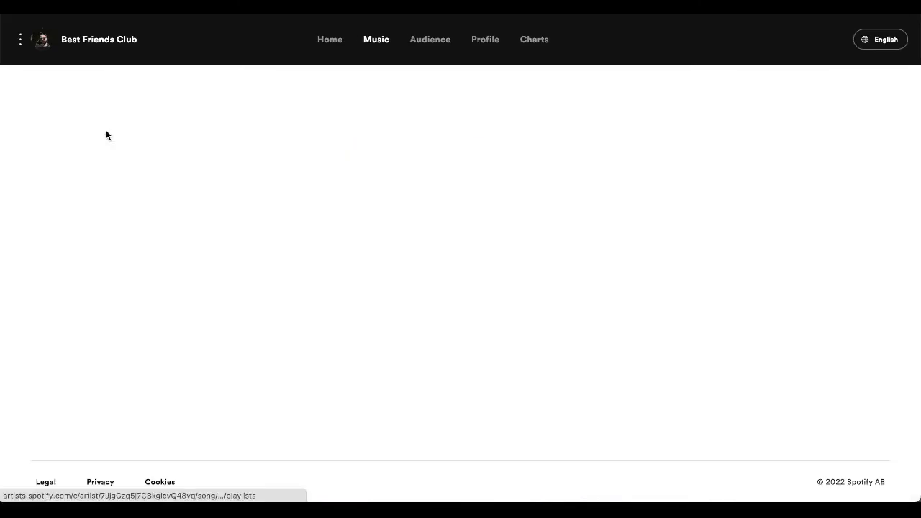
scroll(336, 230, down, 5)
scroll(335, 232, up, 1)
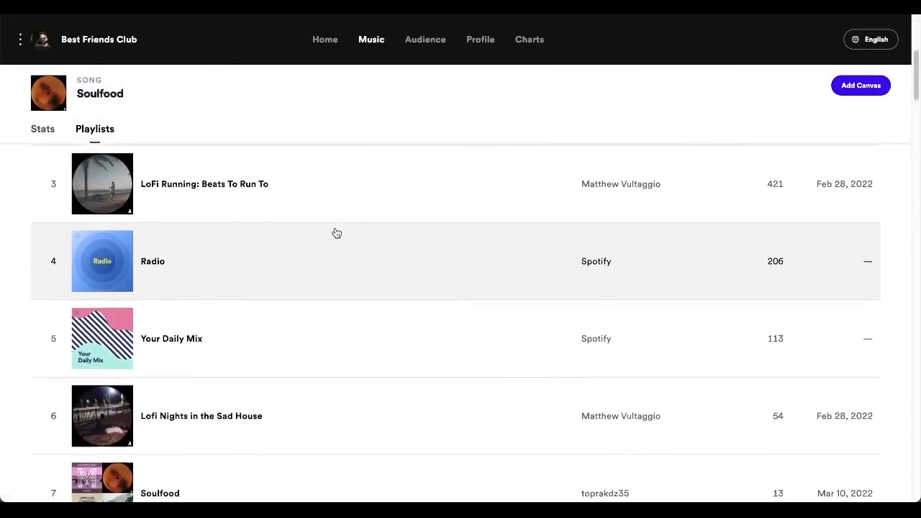